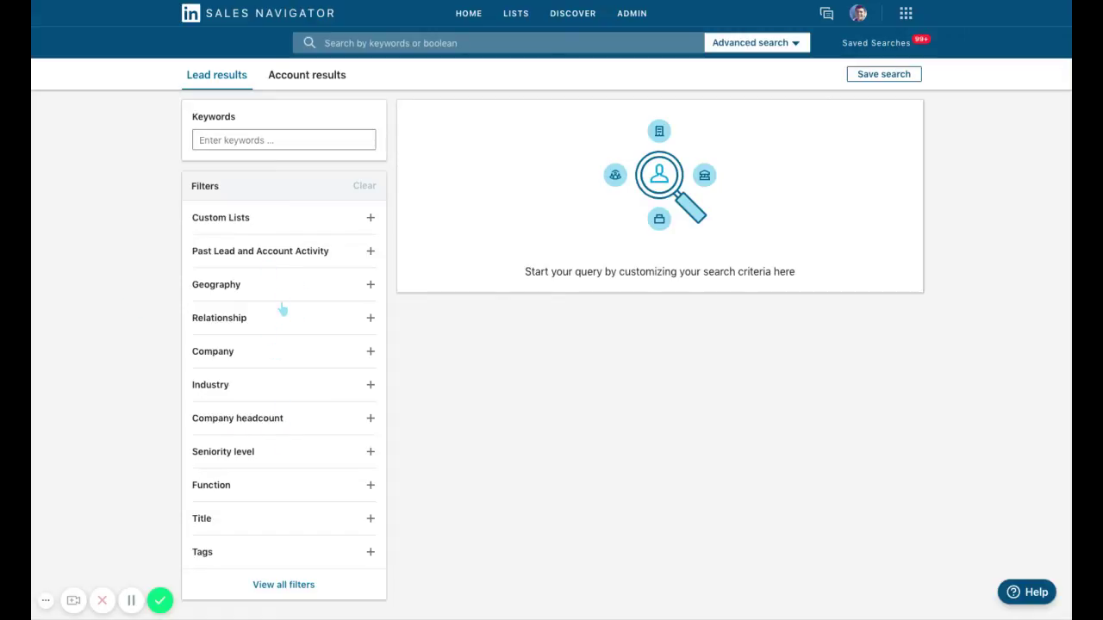
# Open the advanced lead search and look through all its available filter groups before closing the filter overview
pyautogui.click(786, 45)
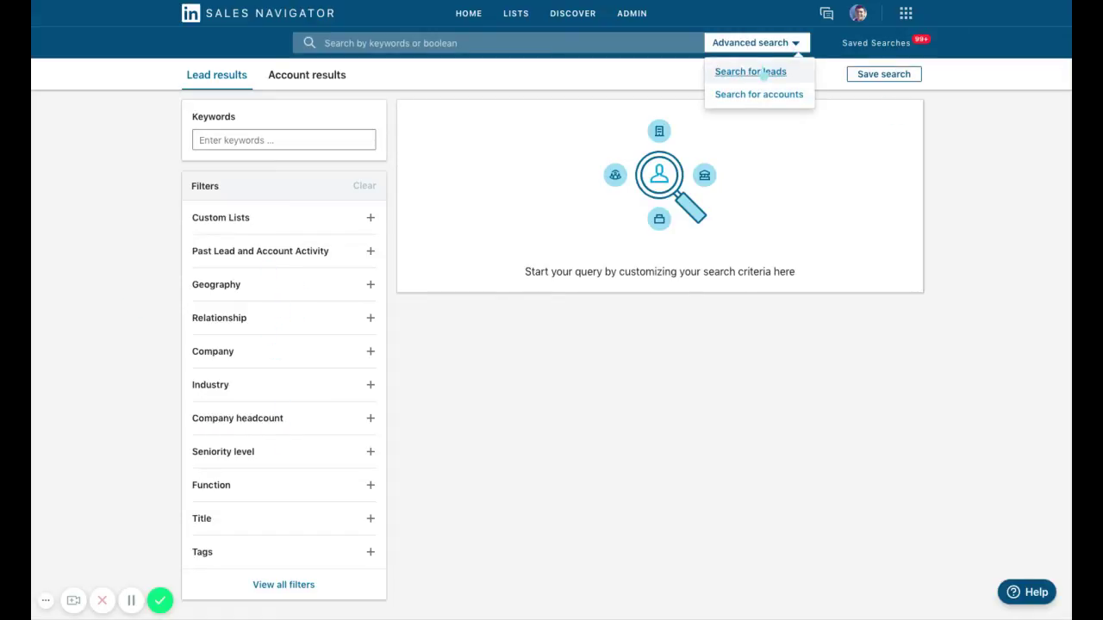
pyautogui.click(758, 72)
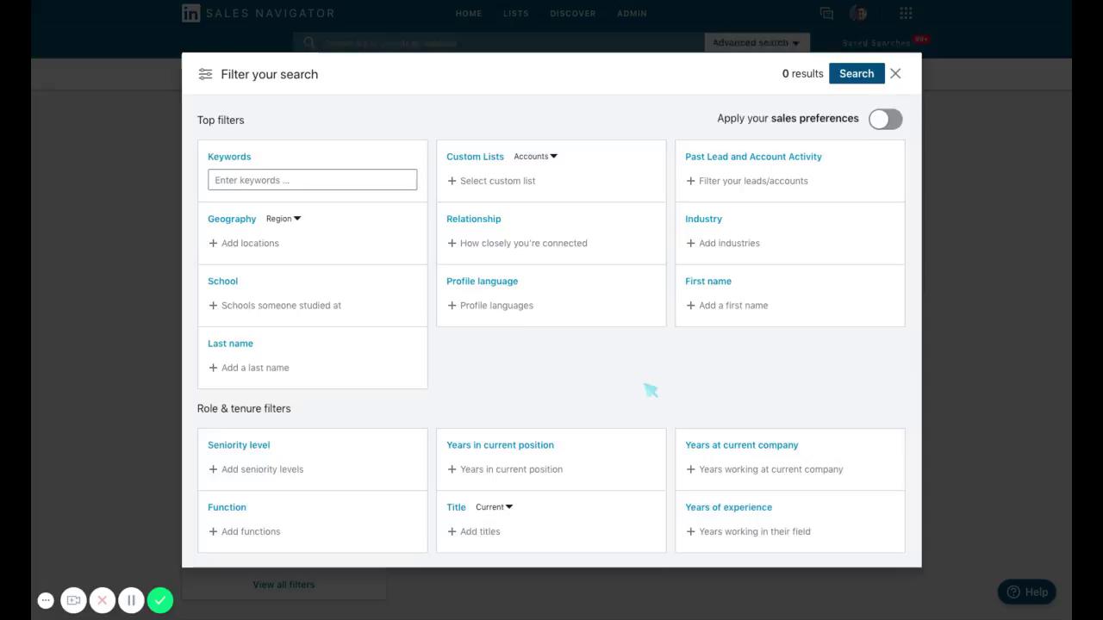
pyautogui.scroll(-4, 649, 388)
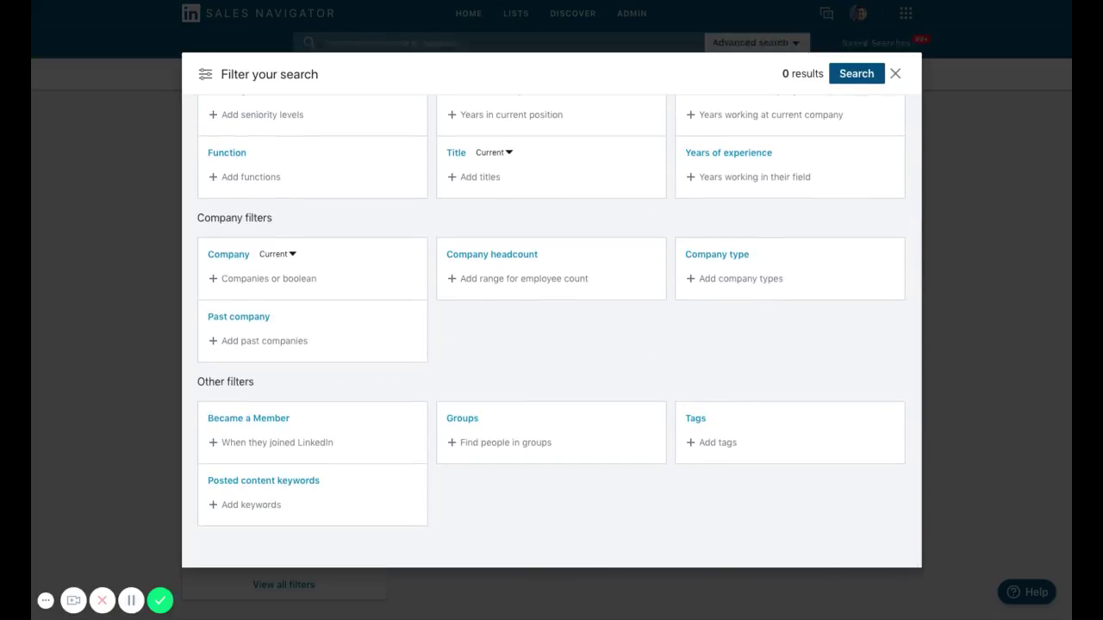
pyautogui.scroll(5, 551, 327)
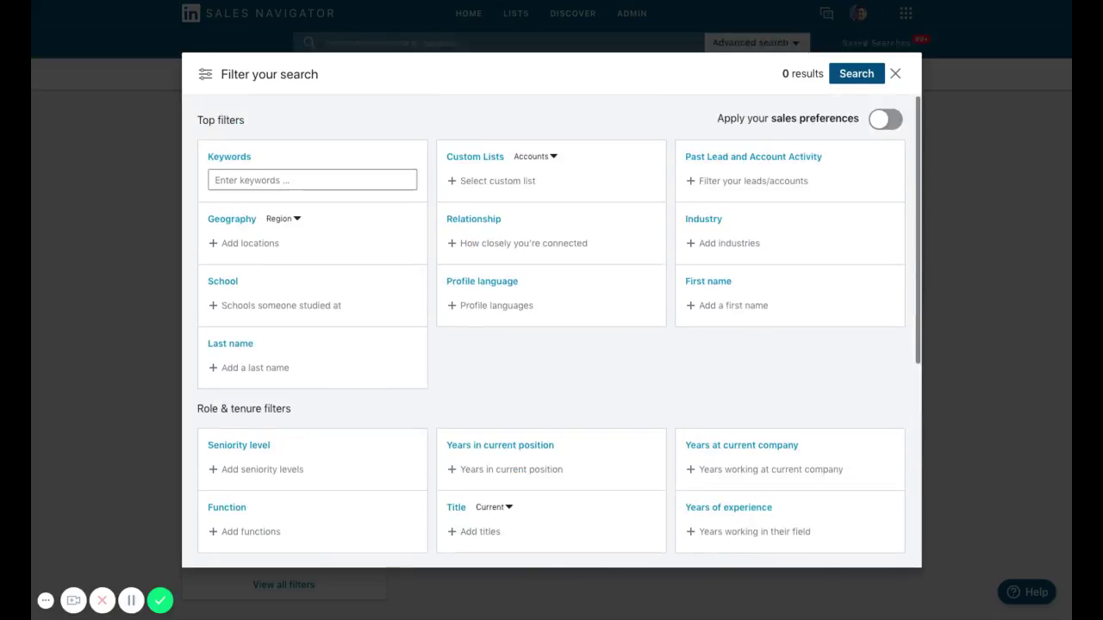
pyautogui.click(895, 74)
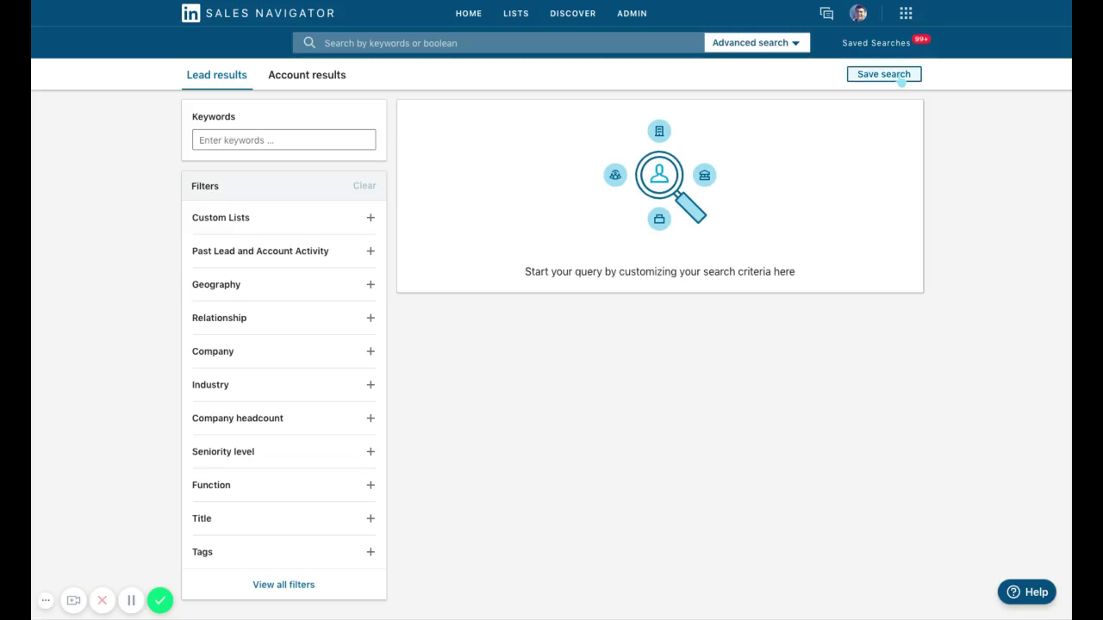
# Check the account search filters, including the annual revenue range options, and return to the lead filters
pyautogui.click(319, 82)
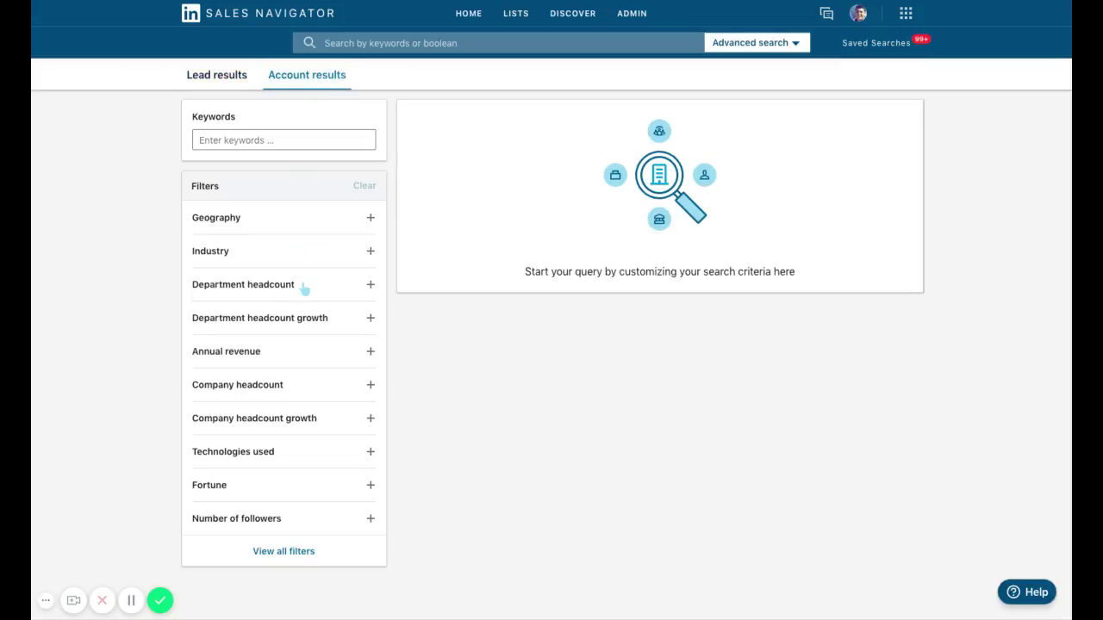
pyautogui.click(287, 359)
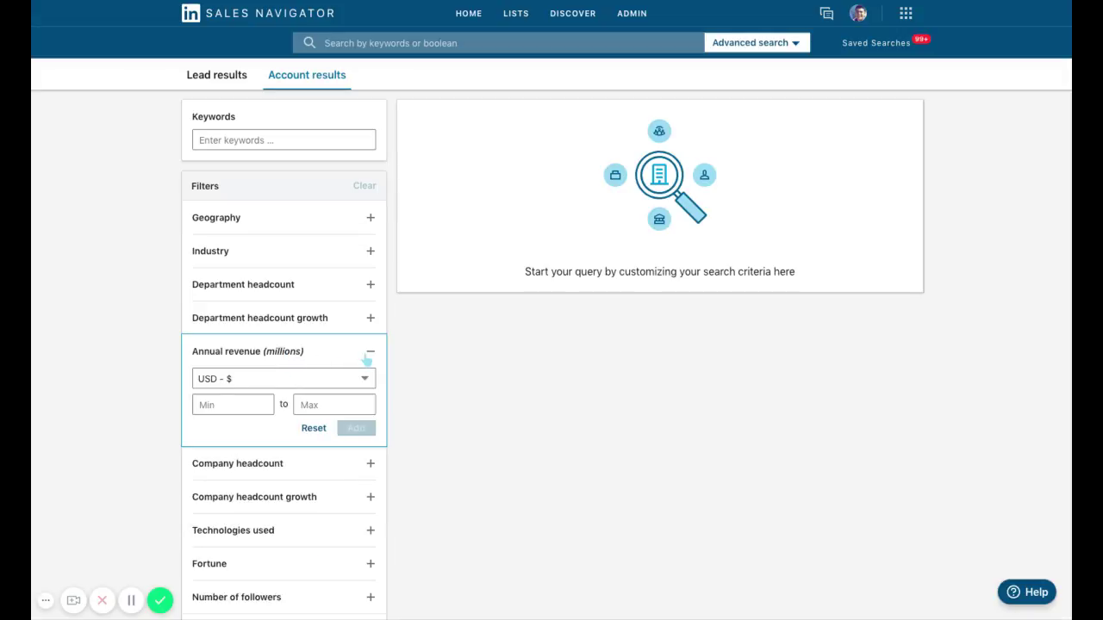
pyautogui.click(217, 75)
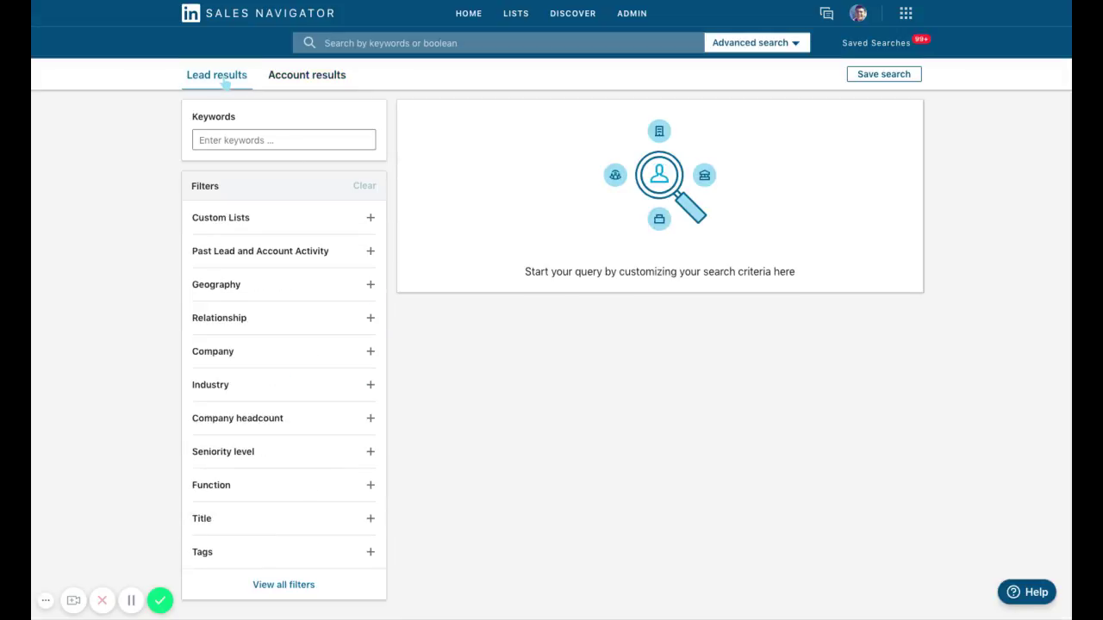
# Filter the leads by geography to the region California, United States
pyautogui.click(226, 256)
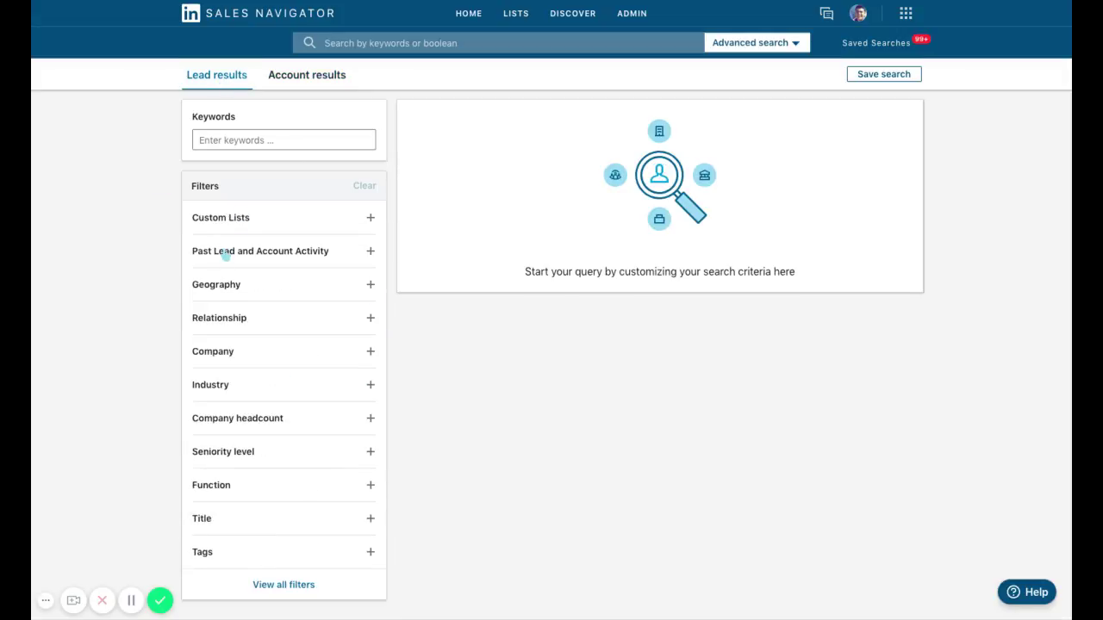
pyautogui.click(319, 295)
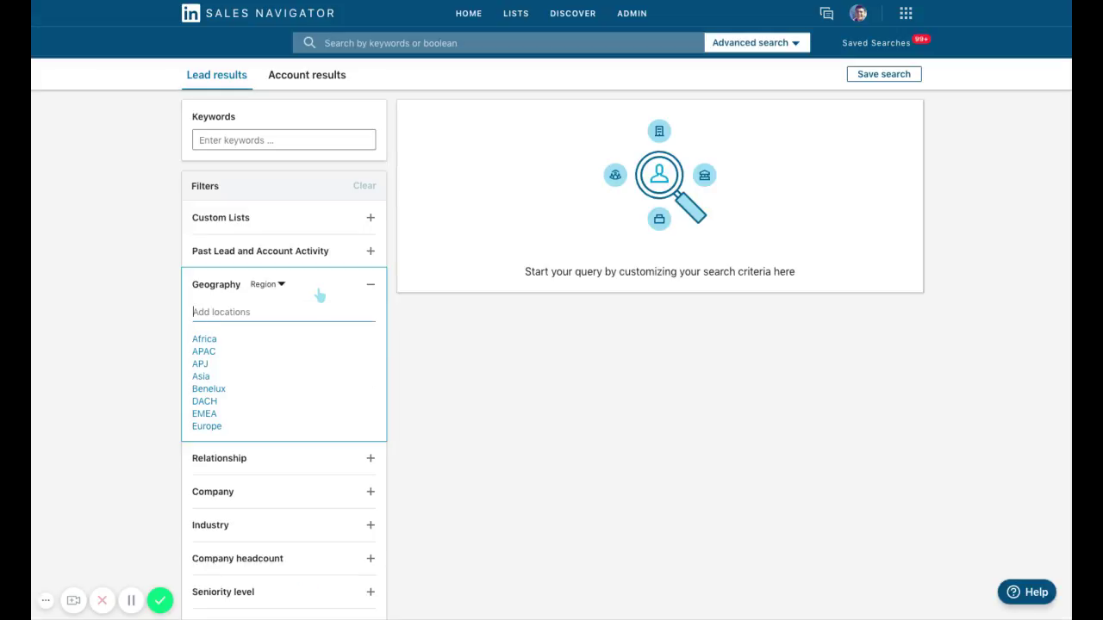
pyautogui.write('cali')
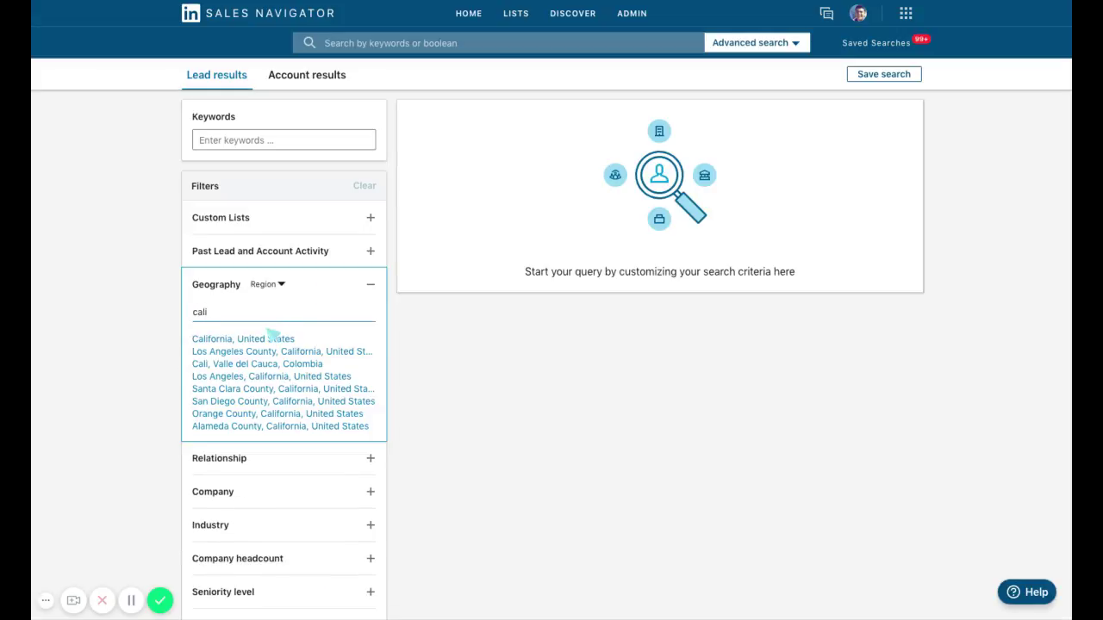
pyautogui.click(241, 338)
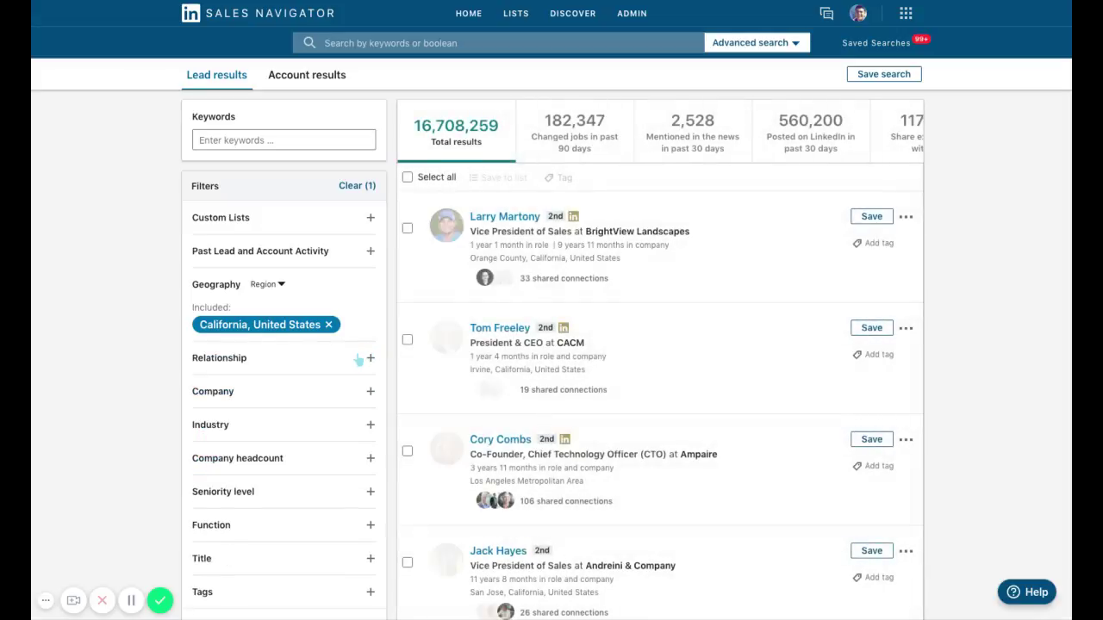
# Restrict the relationship filter to 2nd Degree Connections and 3rd Degree+ Connections
pyautogui.scroll(-1, 358, 361)
pyautogui.click(345, 333)
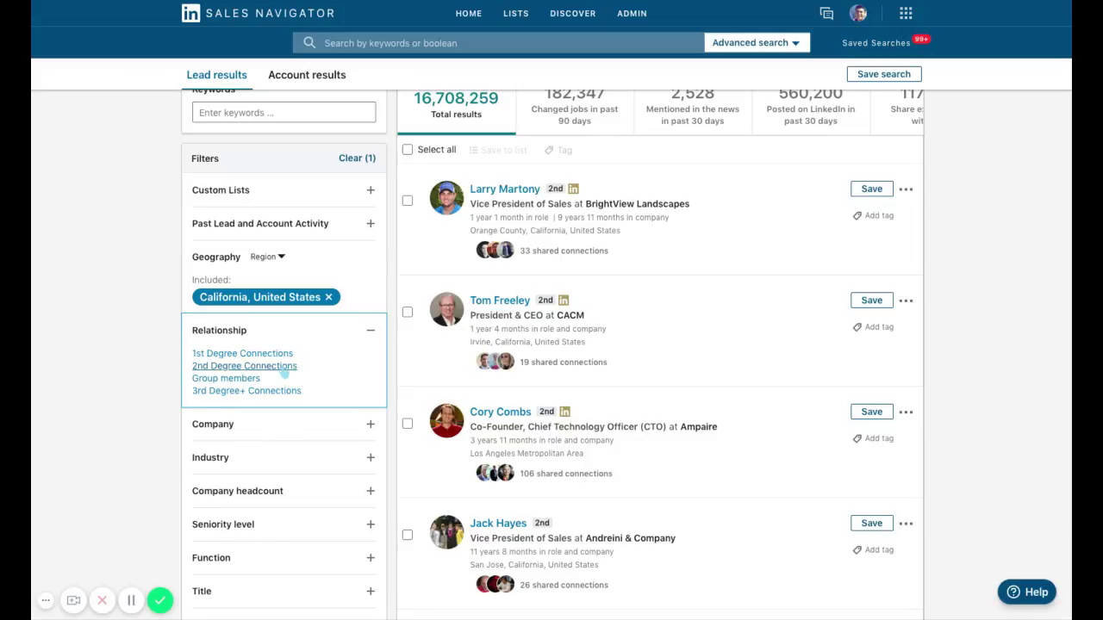
pyautogui.click(284, 367)
pyautogui.click(284, 435)
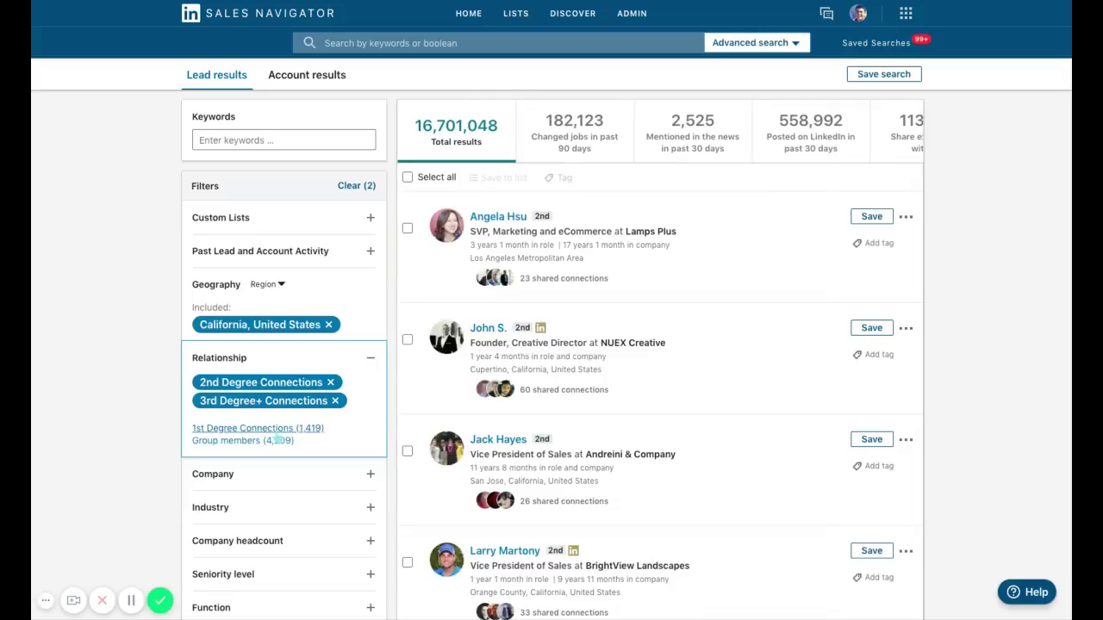
pyautogui.click(172, 435)
# Add Retail as an included industry in the lead filters
pyautogui.scroll(-1, 303, 429)
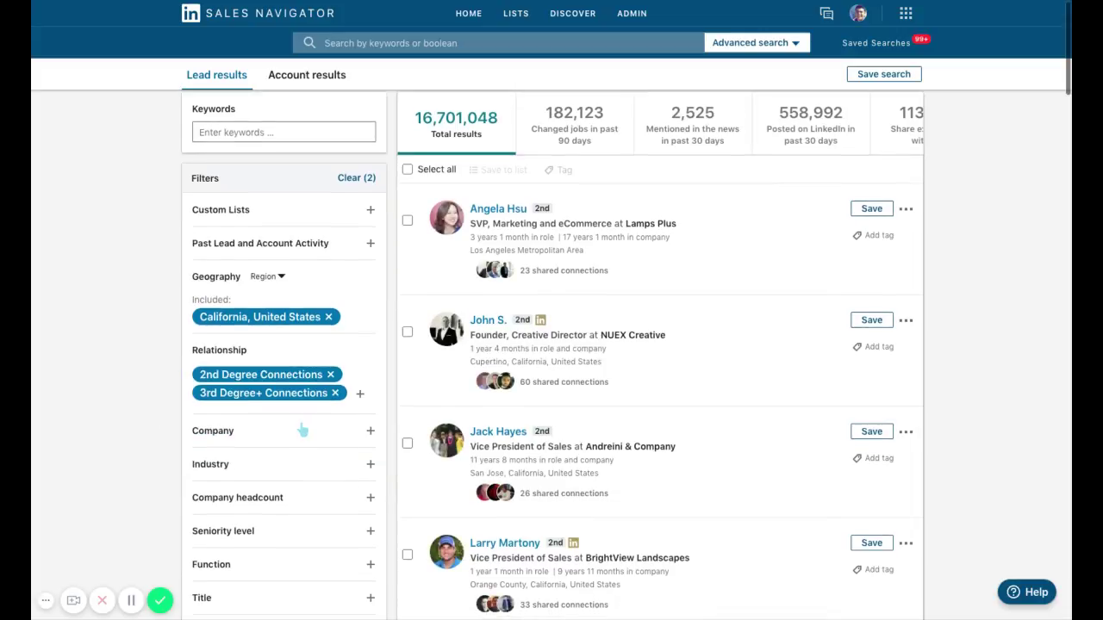
pyautogui.scroll(-2, 302, 429)
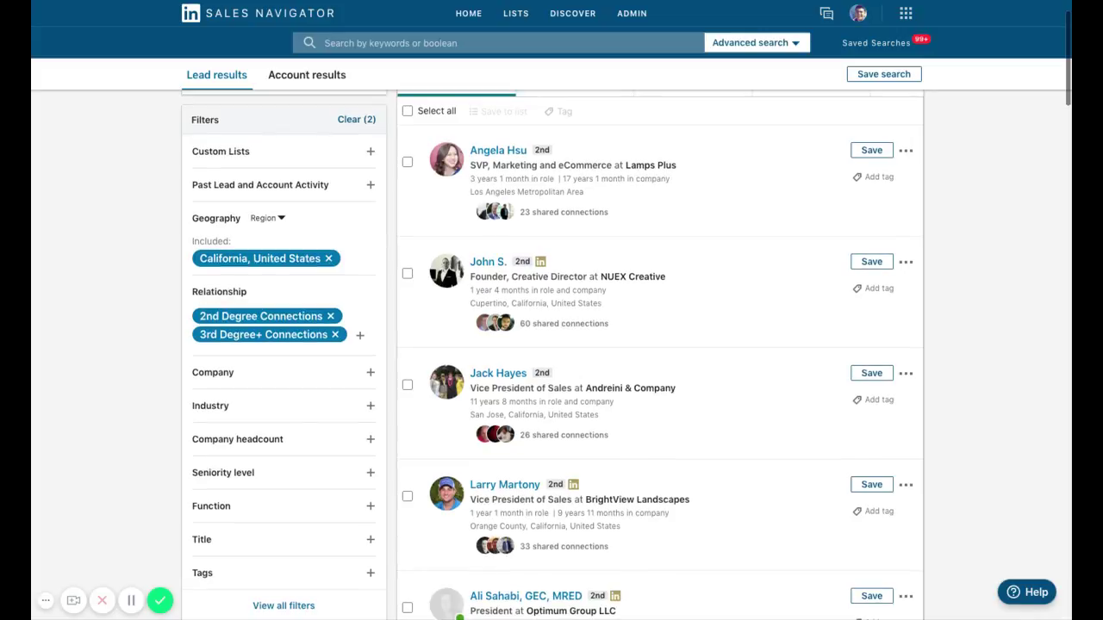
pyautogui.click(289, 415)
pyautogui.write('retail')
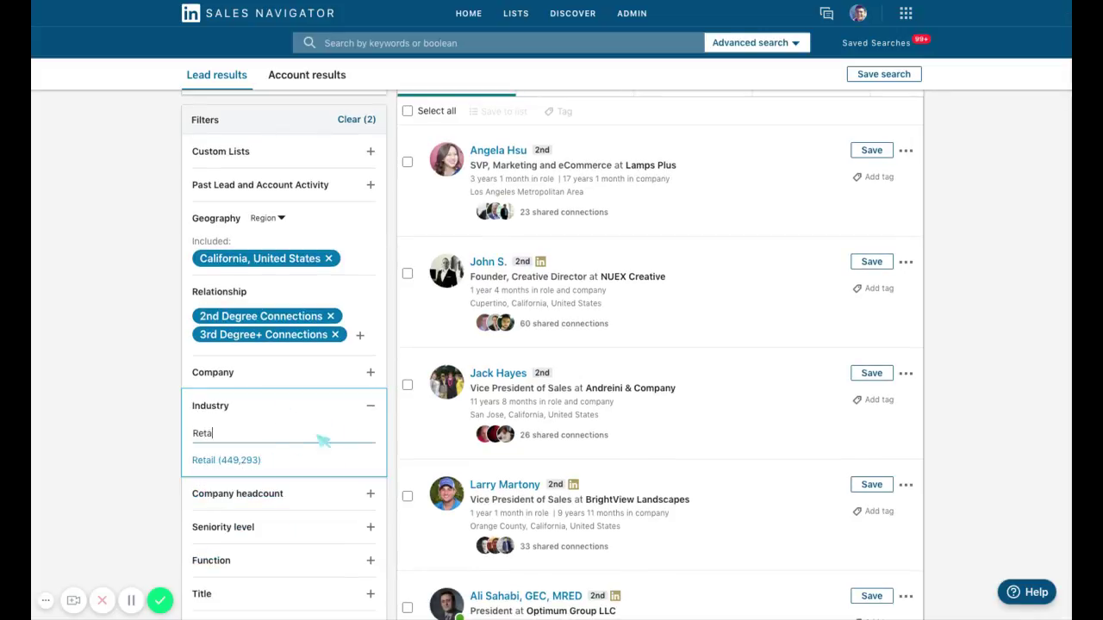
pyautogui.click(241, 460)
# Add Consumer Goods and Consumer Electronics to the included industries
pyautogui.write('Cons')
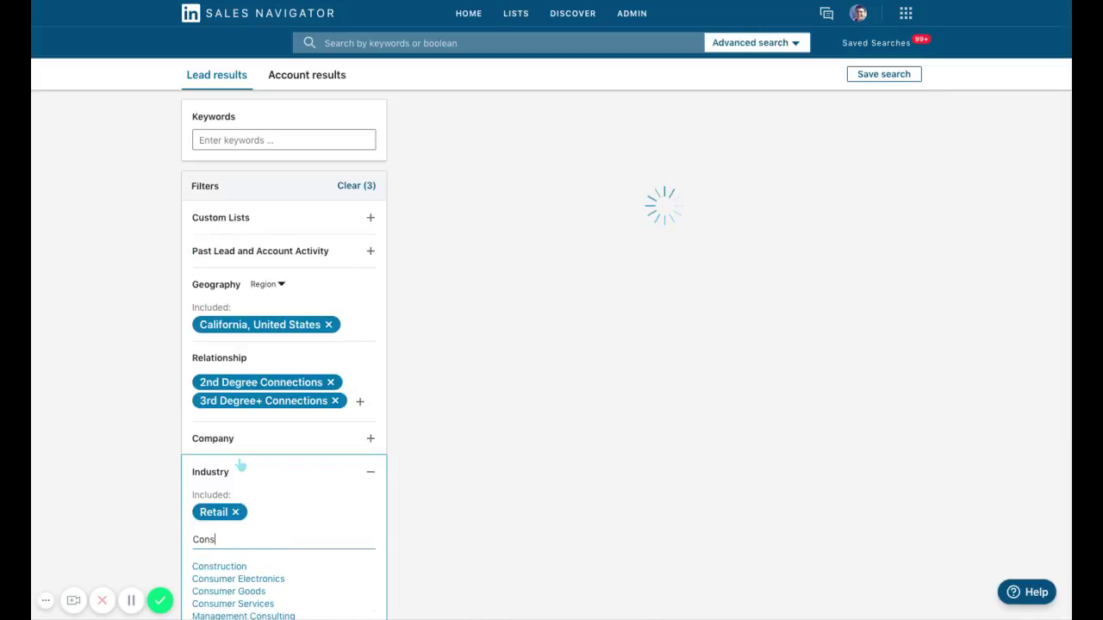
pyautogui.write('umer')
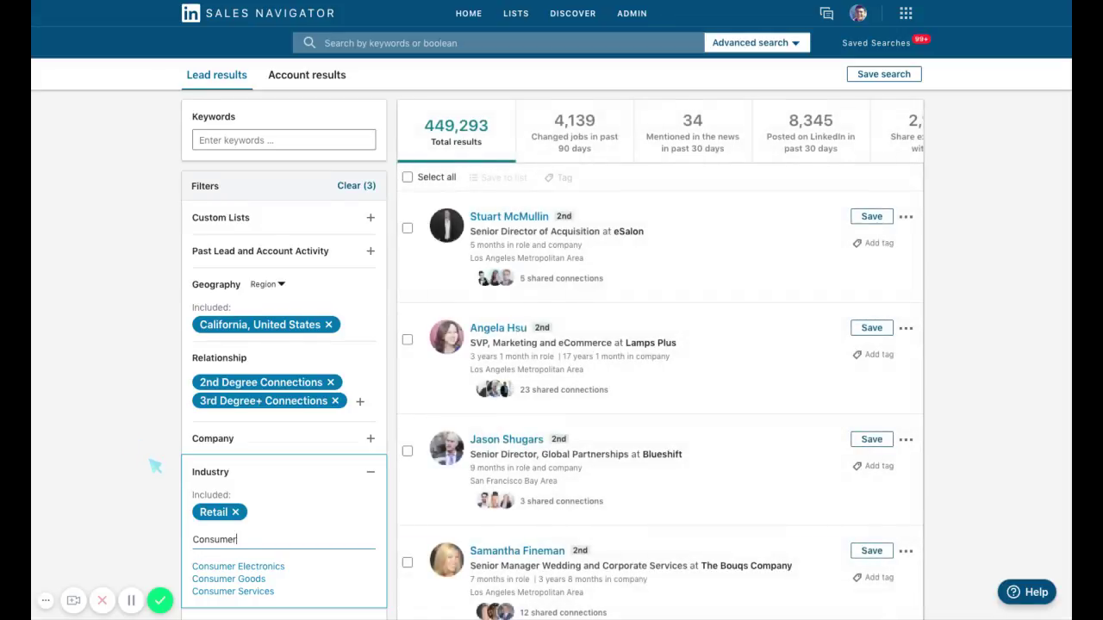
pyautogui.scroll(-2, 152, 463)
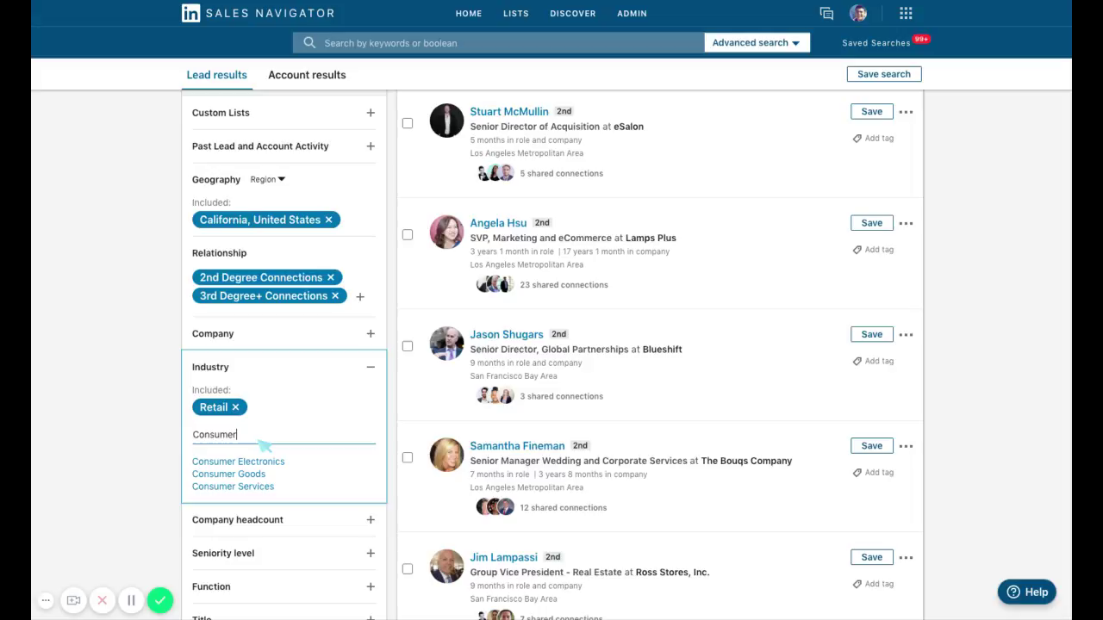
pyautogui.click(269, 474)
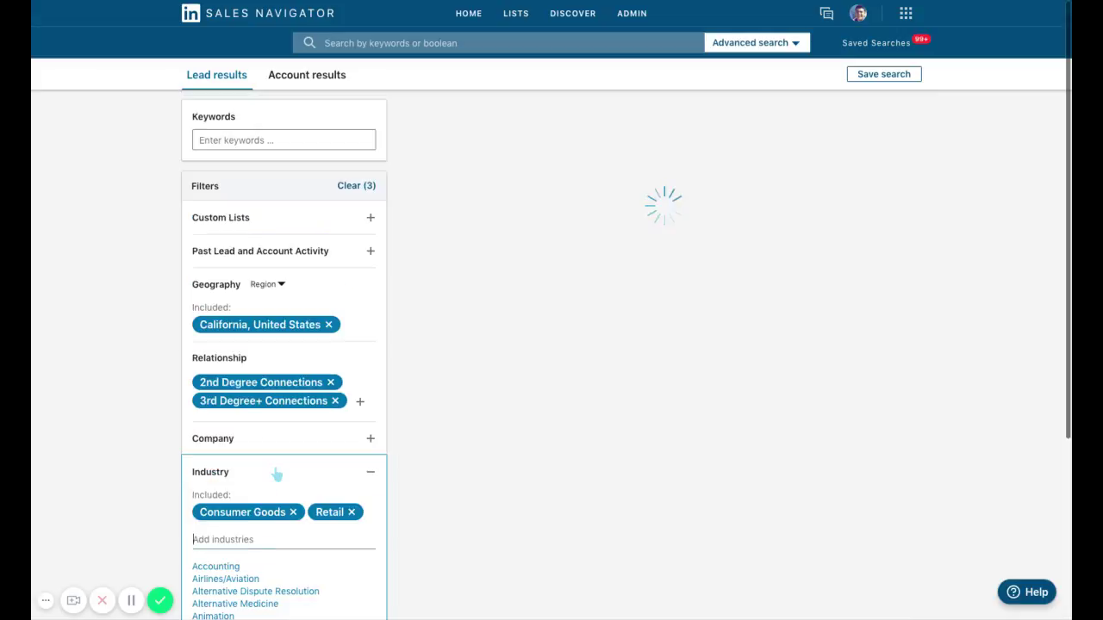
pyautogui.write('Co')
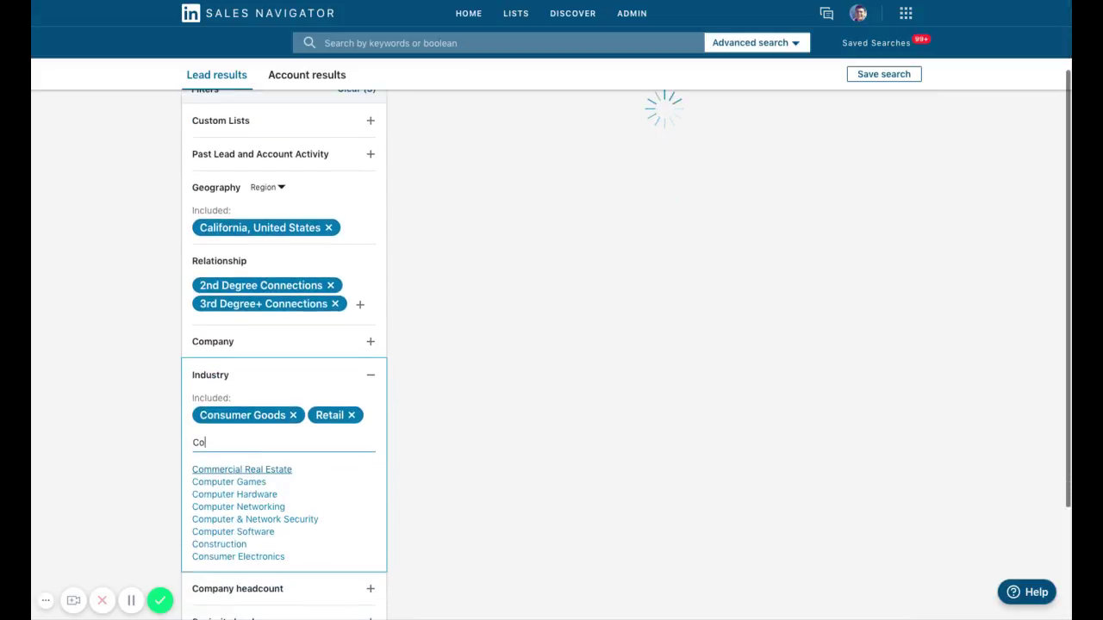
pyautogui.write('nsumer')
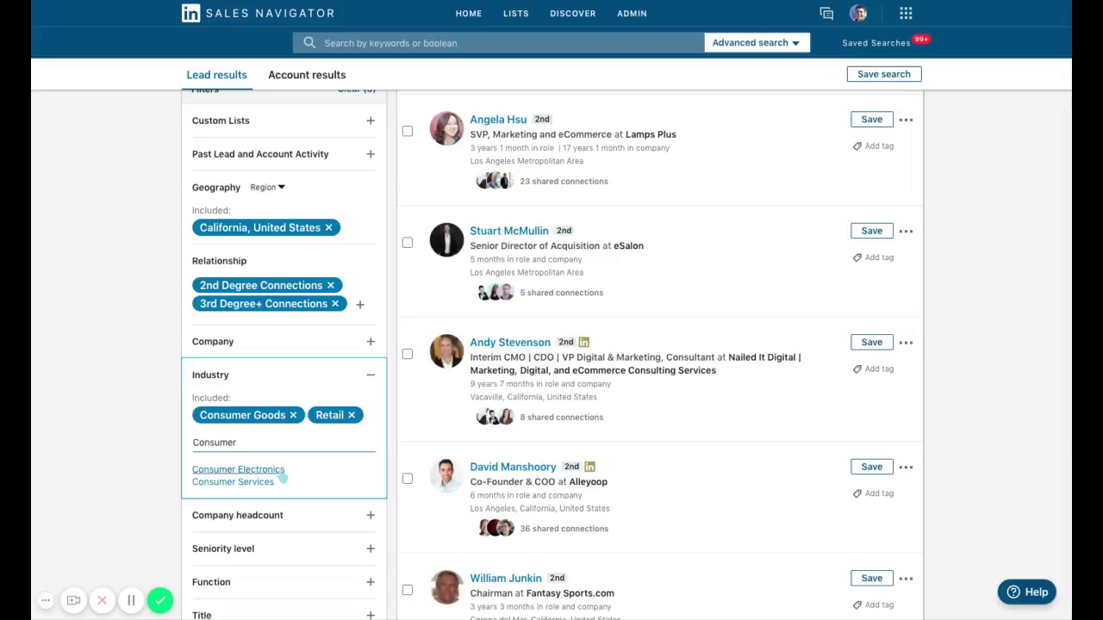
pyautogui.click(281, 471)
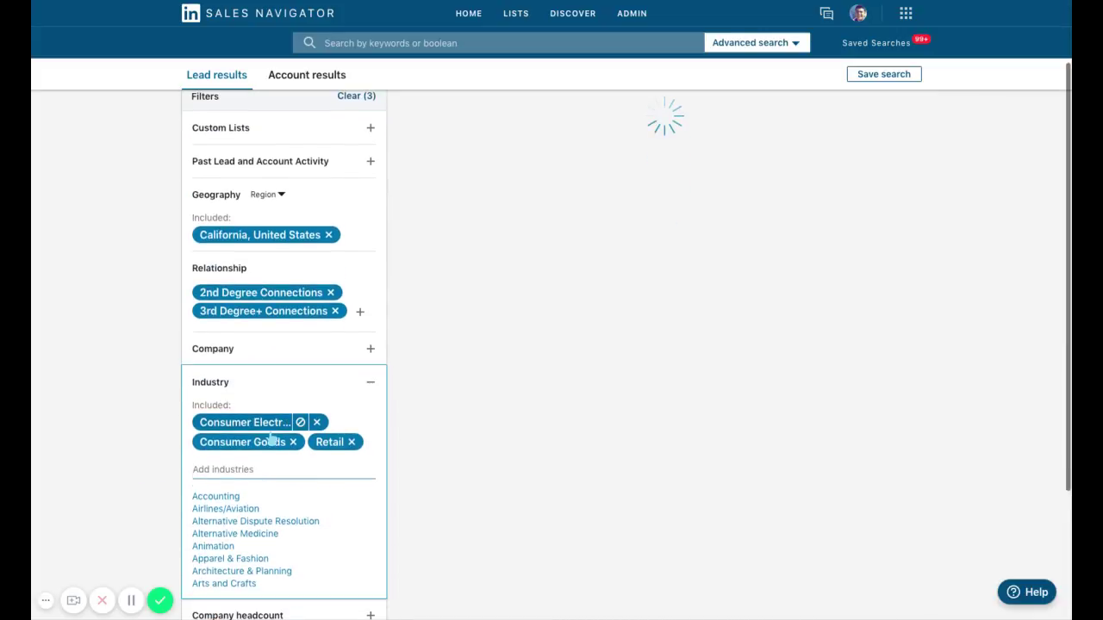
# Include the Sporting Goods and Luxury Goods & Jewelry industries in the lead search
pyautogui.write('Sportin')
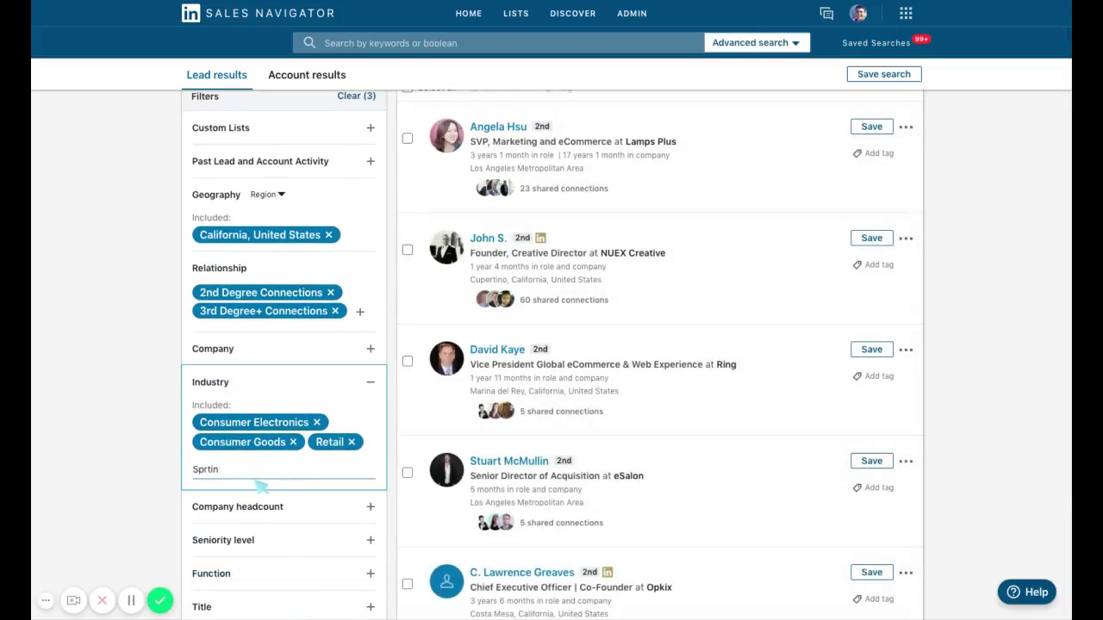
pyautogui.press('BackSpace')
pyautogui.write('ting')
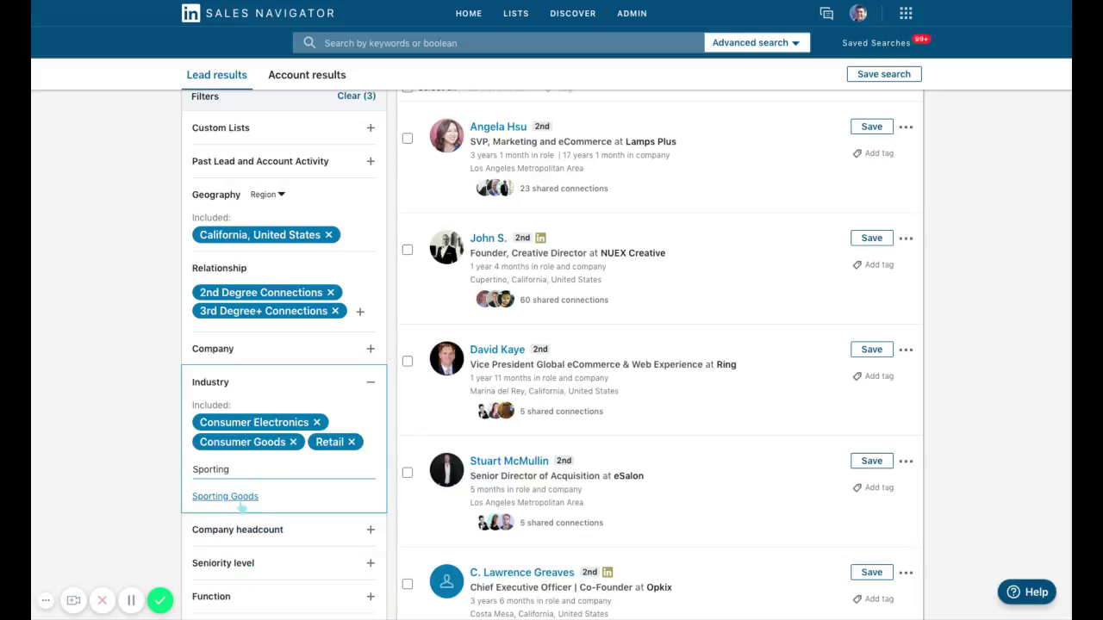
pyautogui.click(237, 498)
pyautogui.write('Luxury')
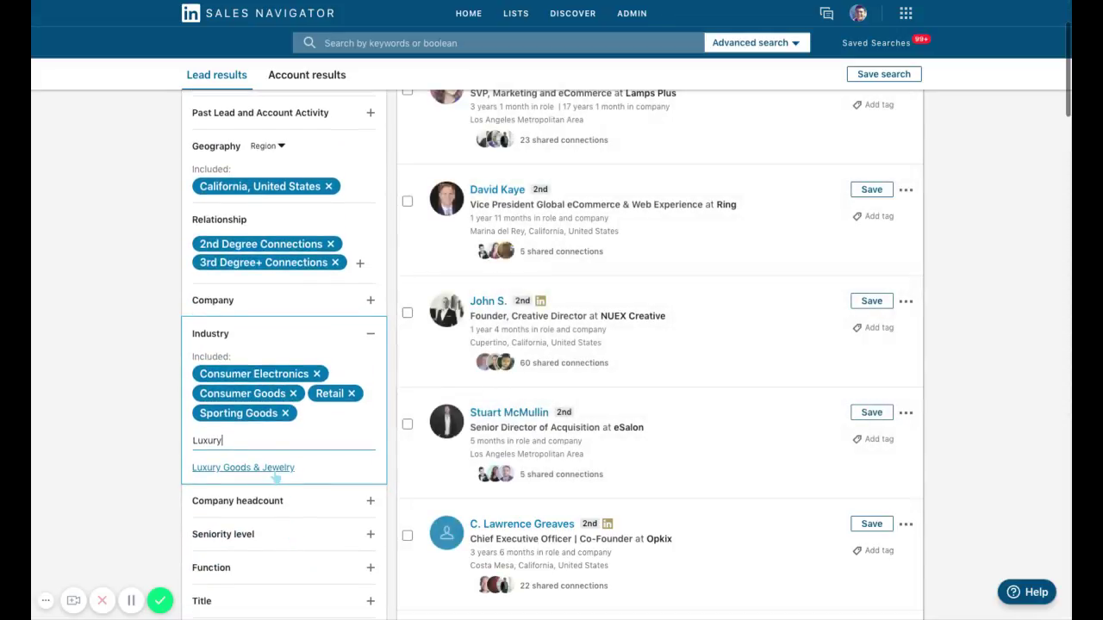
pyautogui.click(243, 606)
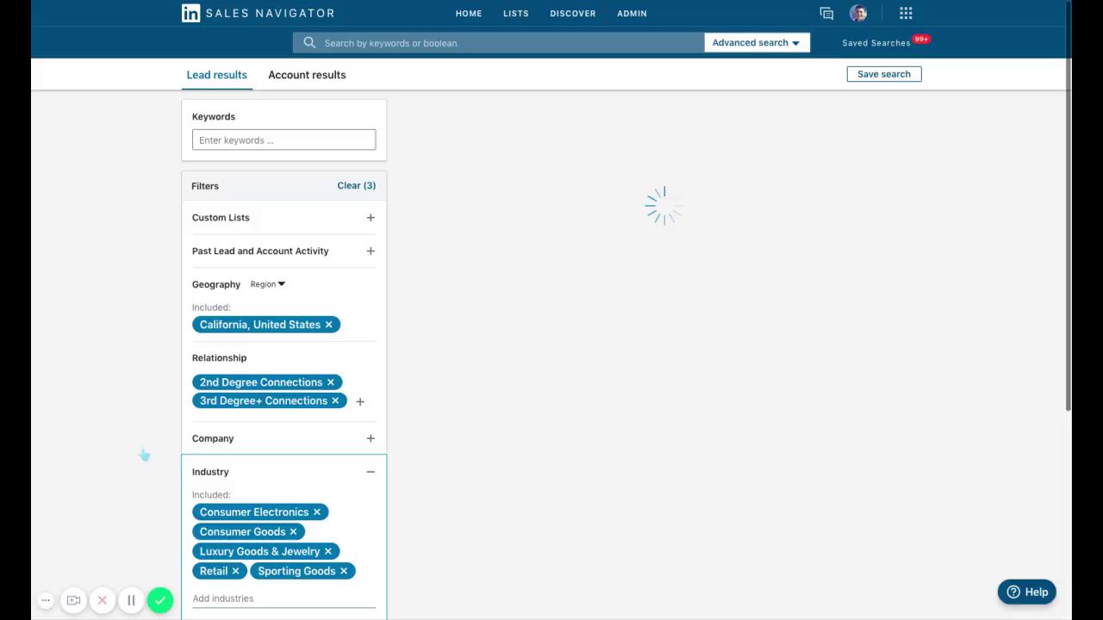
pyautogui.scroll(-2, 367, 472)
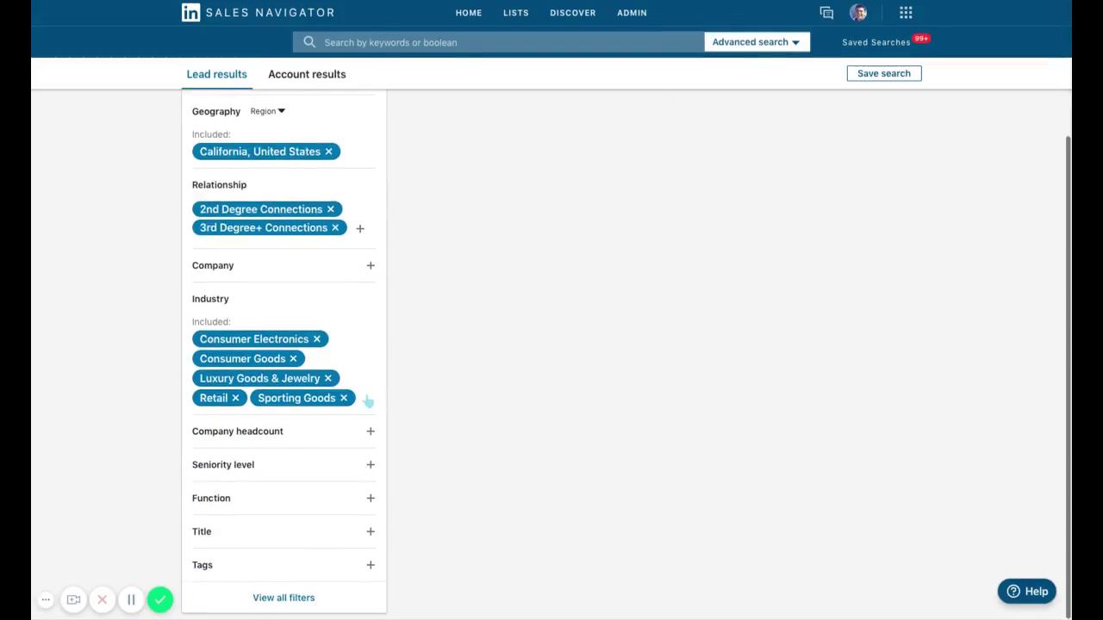
# Filter company headcount by 1-10, 11-50 and 51-200, then remove 1-10 so only 11-50 and 51-200 apply
pyautogui.scroll(-1, 353, 379)
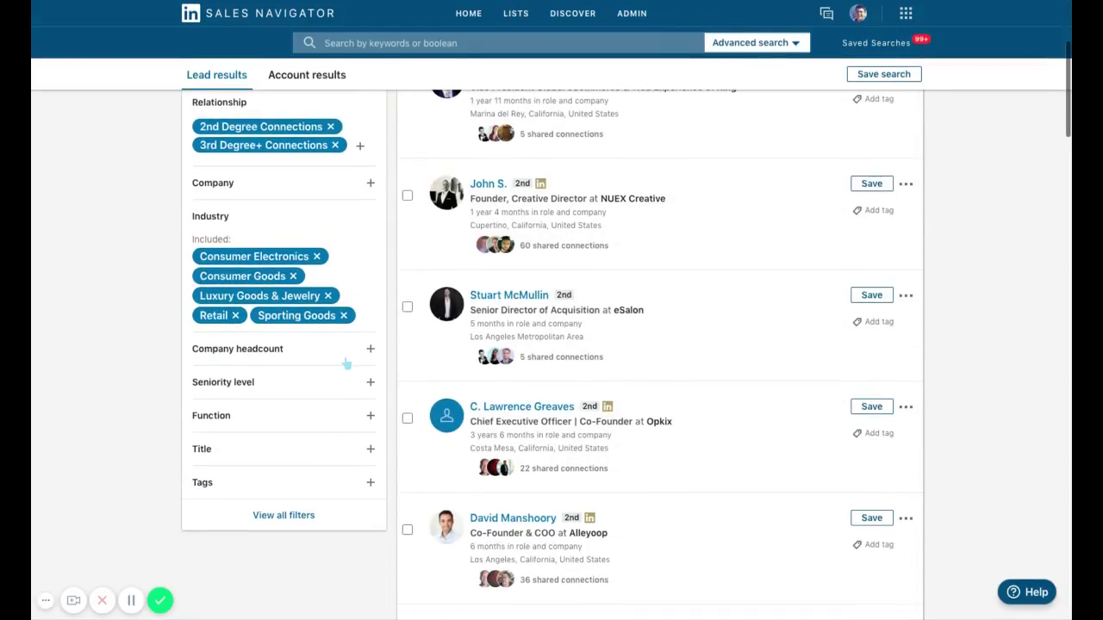
pyautogui.click(325, 353)
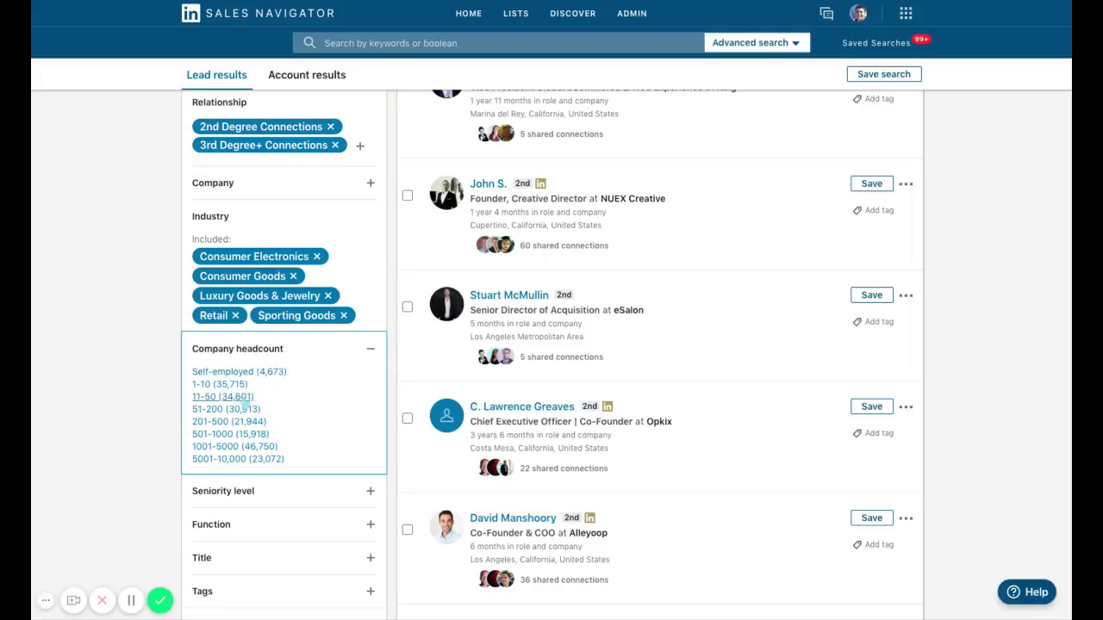
pyautogui.click(243, 398)
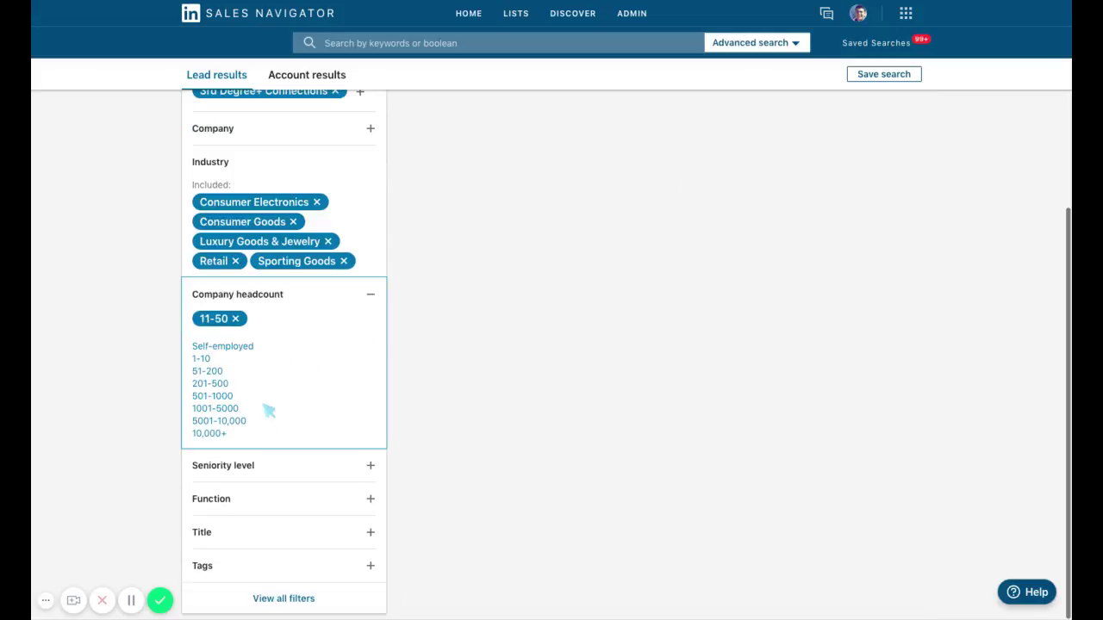
pyautogui.click(203, 359)
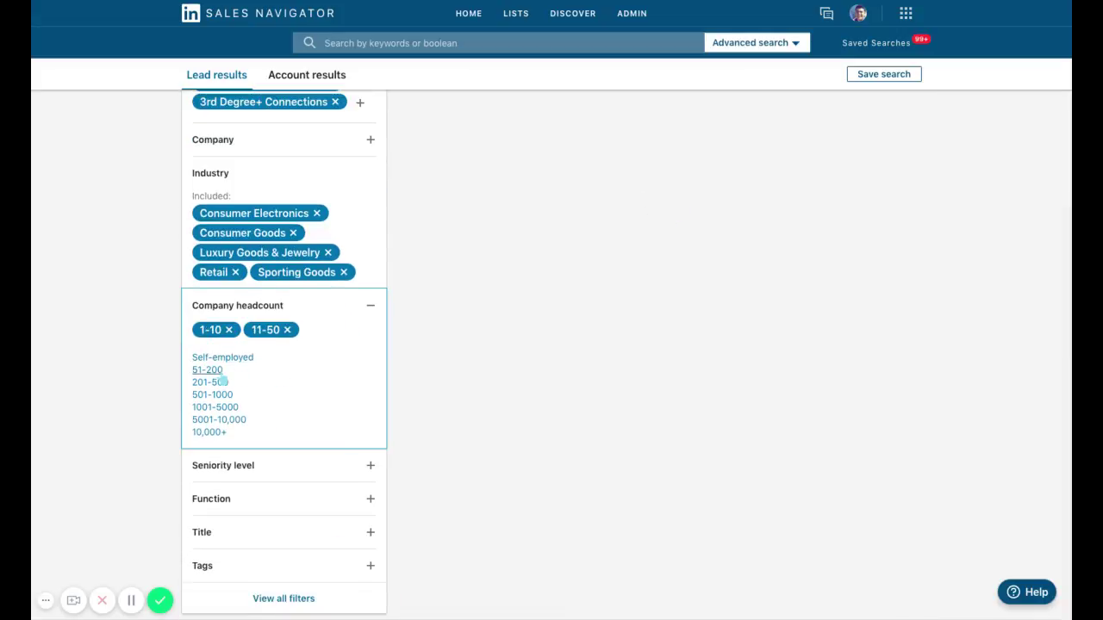
pyautogui.click(207, 376)
pyautogui.click(147, 360)
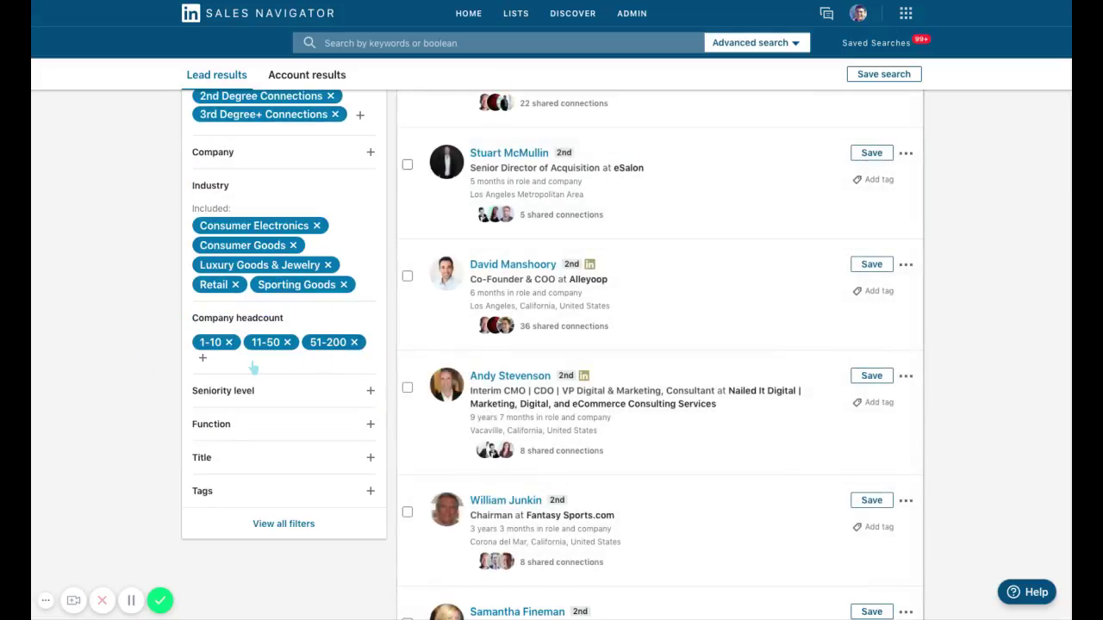
pyautogui.click(228, 342)
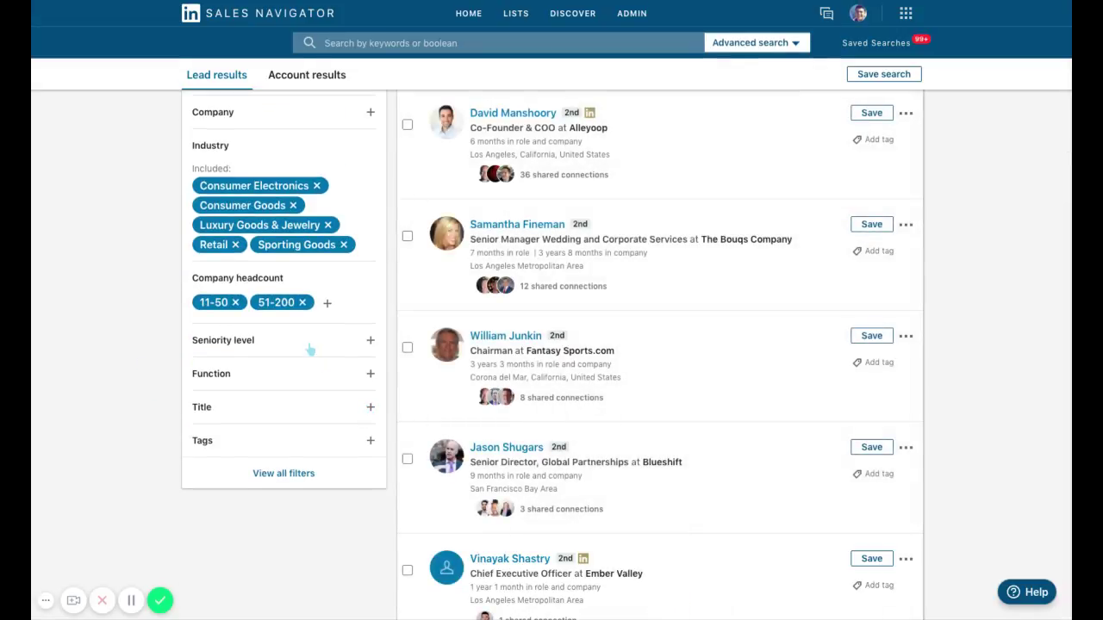
# Filter the leads by seniority level, including Director, VP and CXO
pyautogui.click(309, 348)
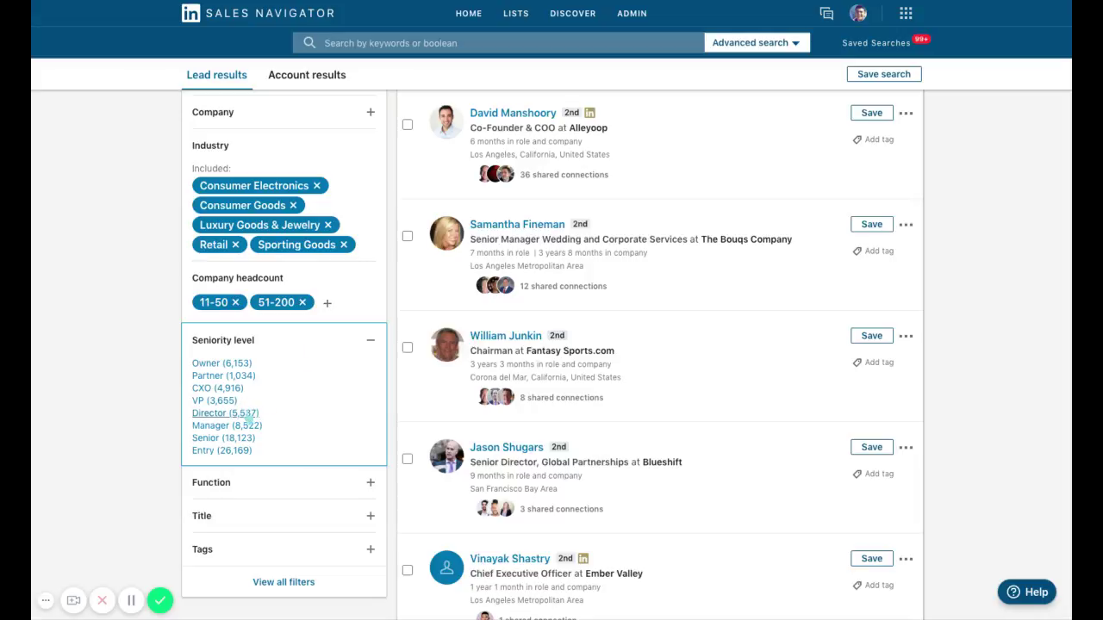
pyautogui.click(247, 419)
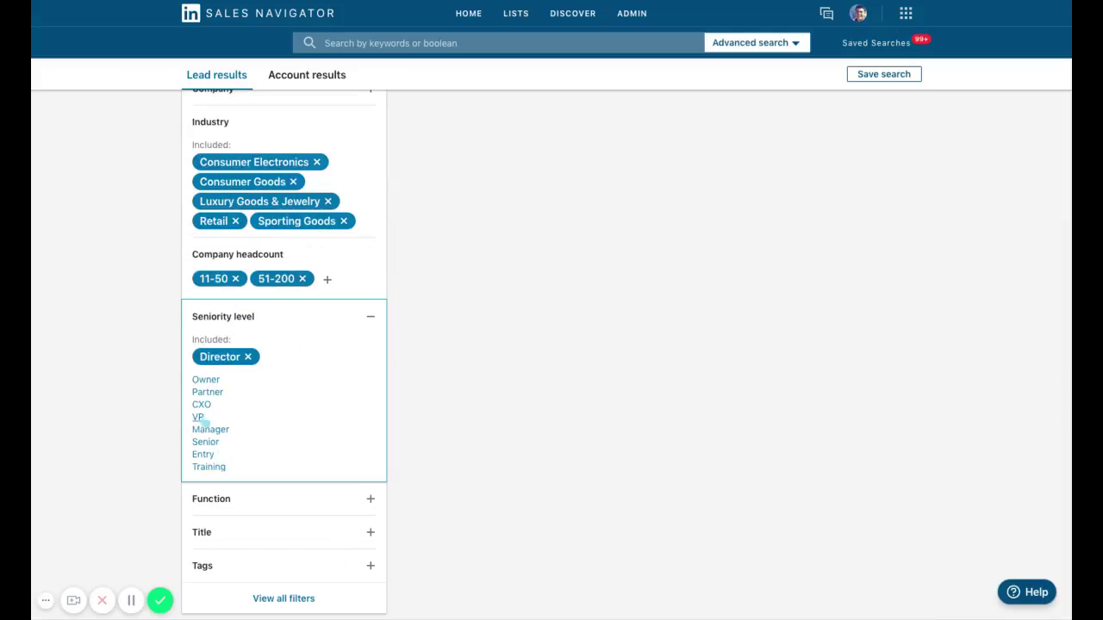
pyautogui.click(201, 417)
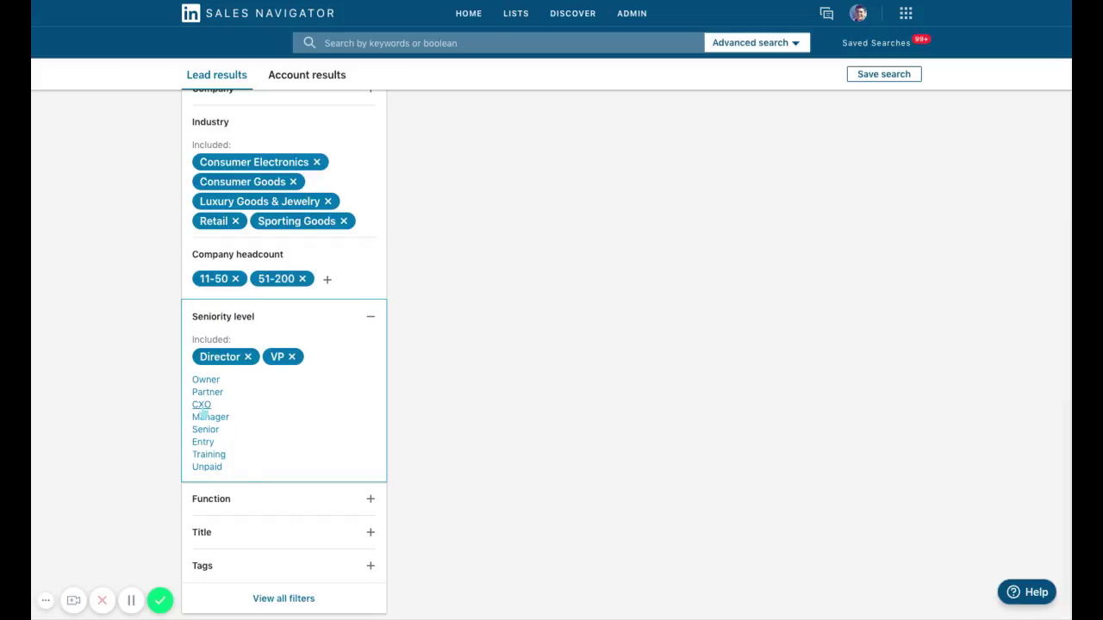
pyautogui.click(201, 405)
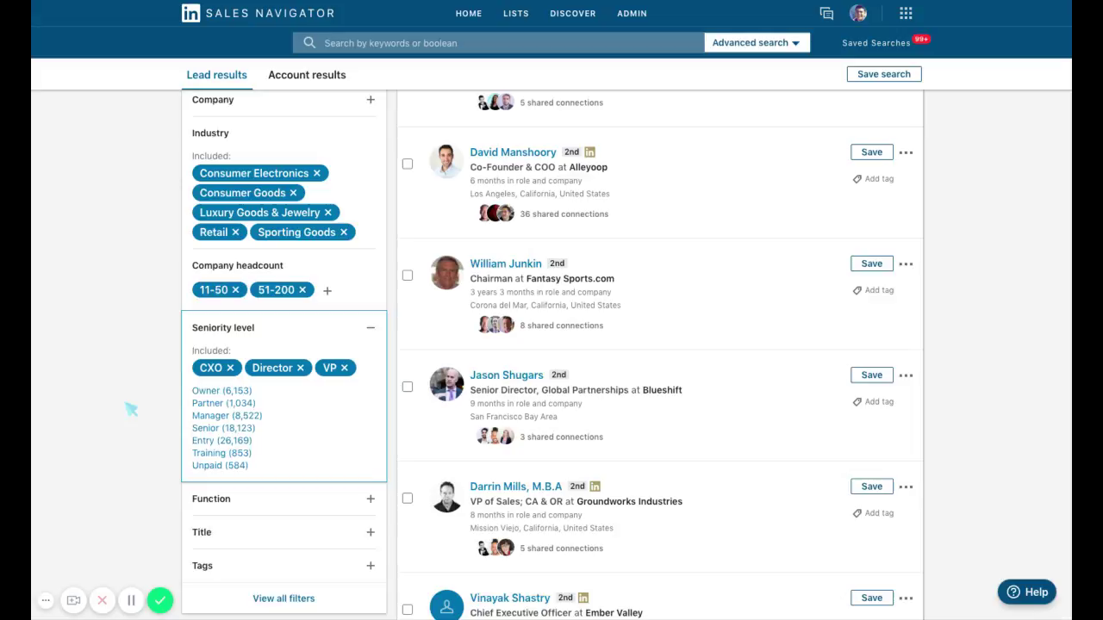
# Include Marketing as the job function in the lead filters
pyautogui.click(290, 409)
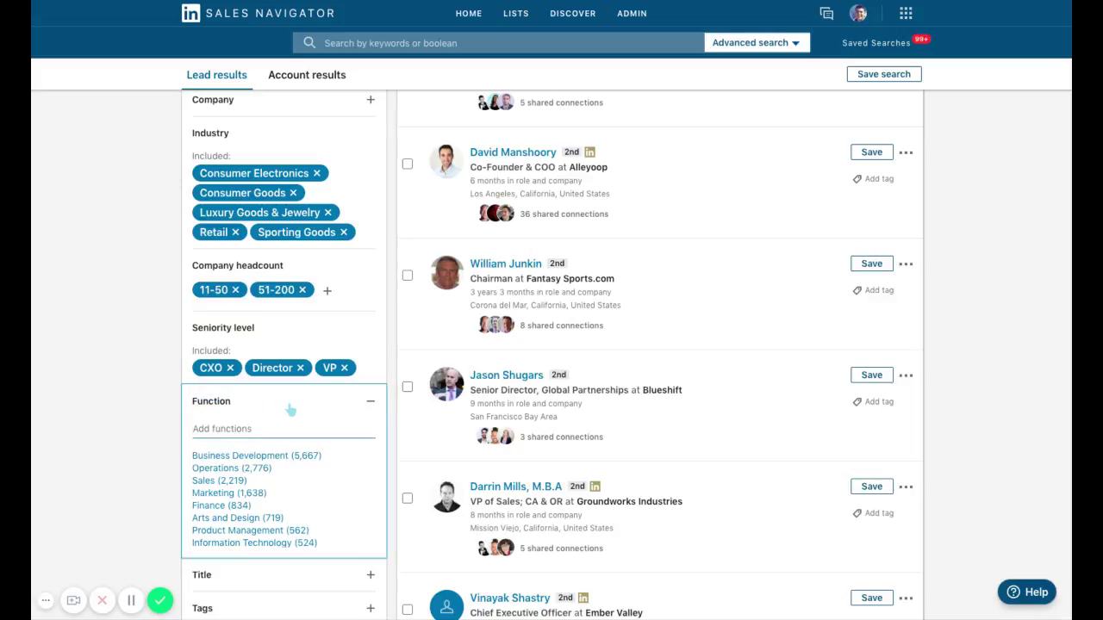
pyautogui.write('Mar')
pyautogui.click(207, 456)
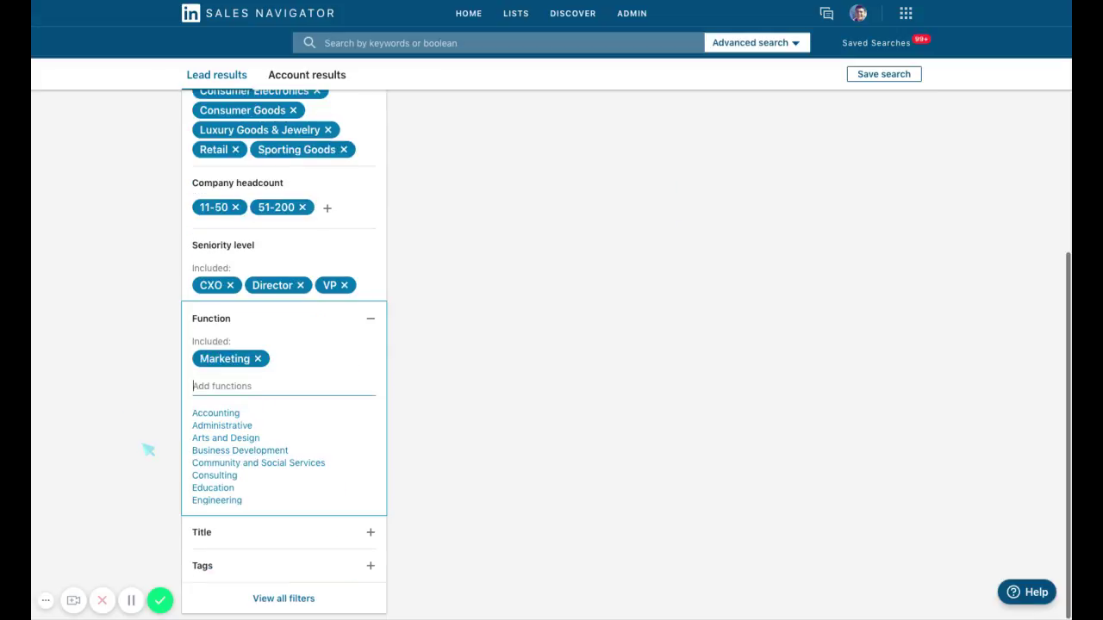
pyautogui.click(148, 450)
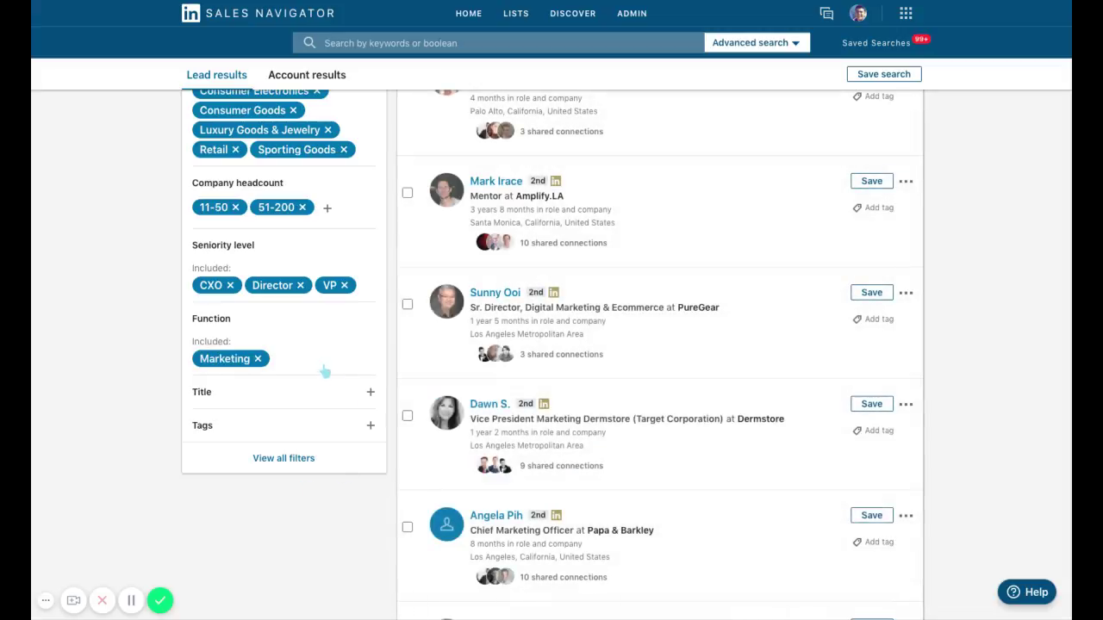
pyautogui.click(324, 371)
pyautogui.write('pu')
pyautogui.press('BackSpace')
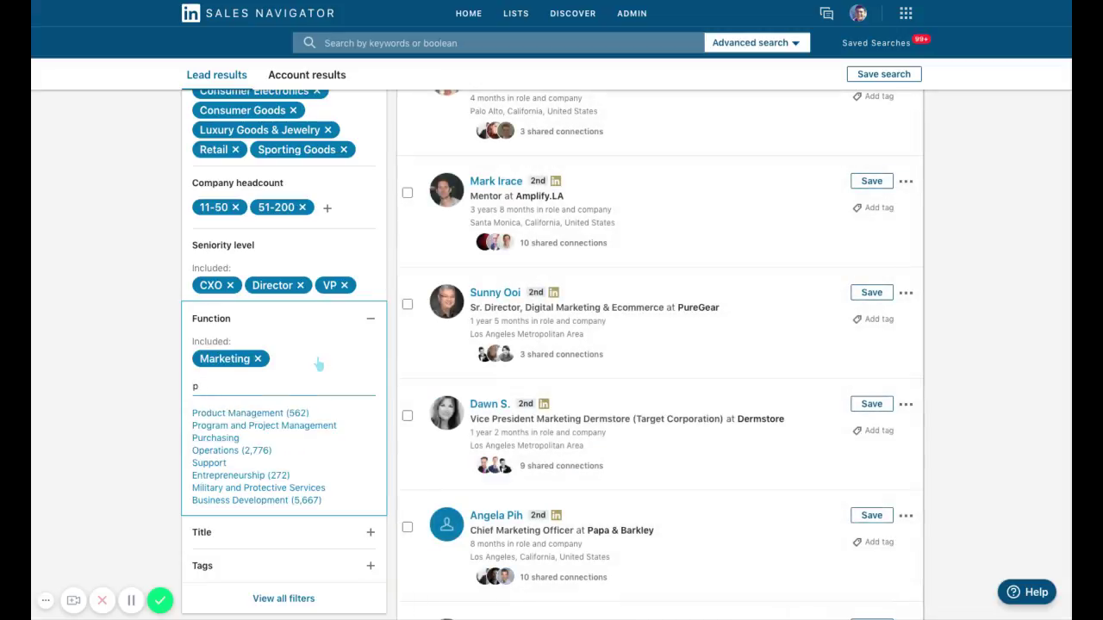
pyautogui.press('BackSpace')
pyautogui.scroll(-3, 349, 446)
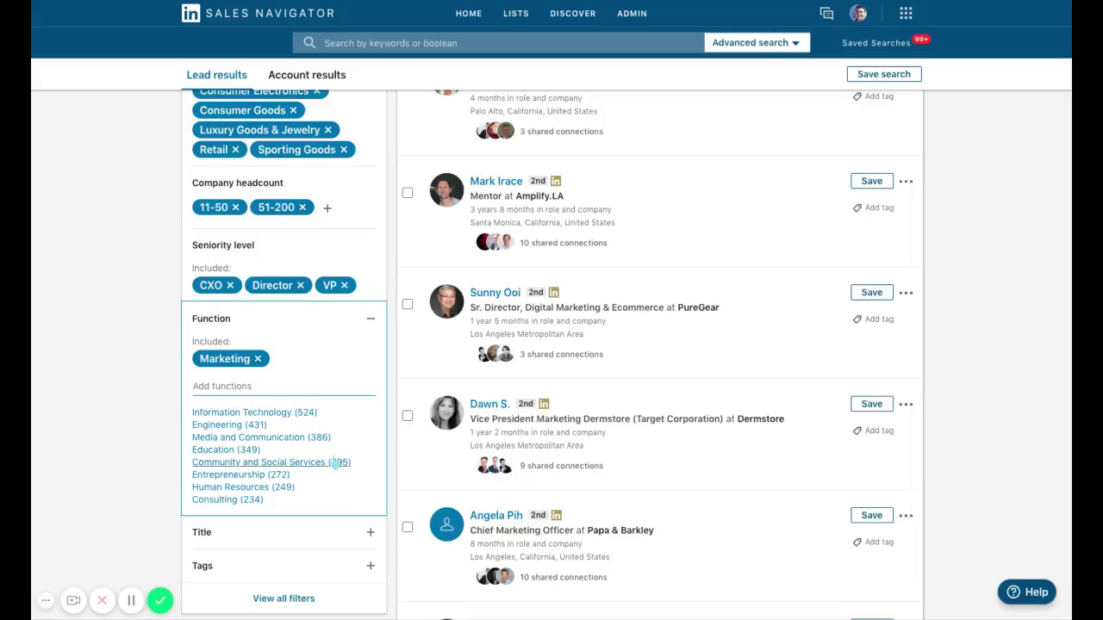
pyautogui.scroll(3, 336, 463)
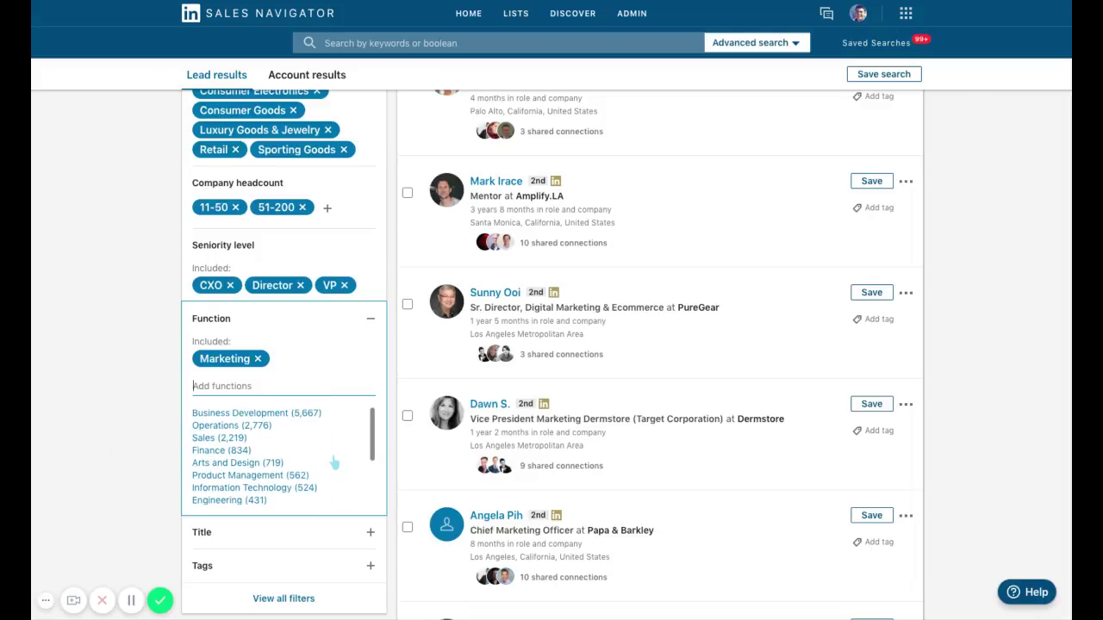
pyautogui.click(169, 428)
# Include Marketing as a current title in the lead filters
pyautogui.scroll(-1, 285, 401)
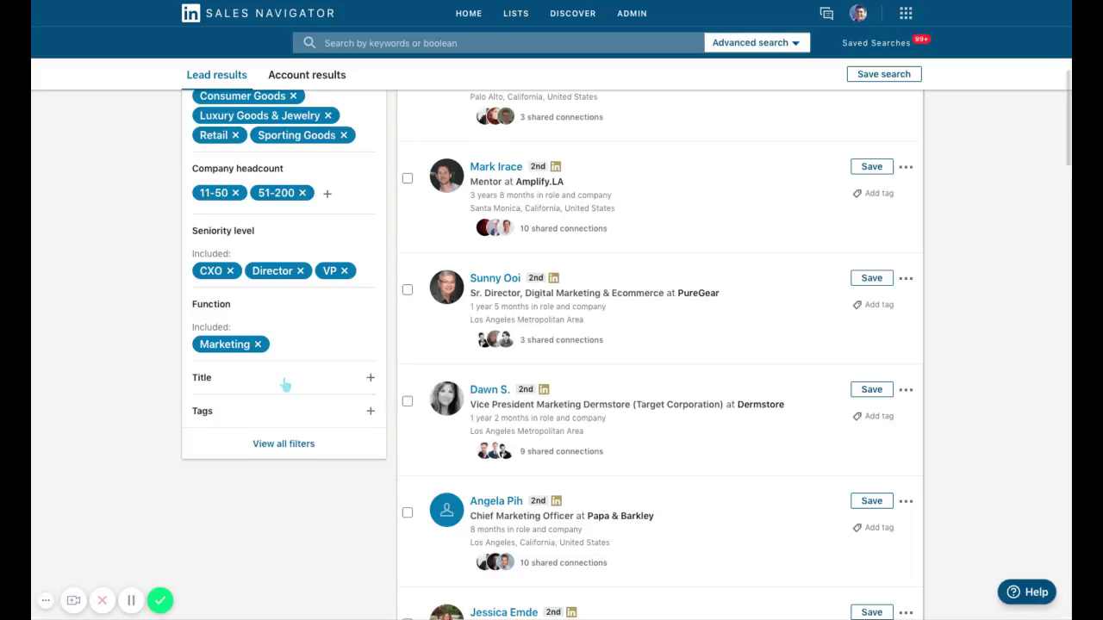
pyautogui.click(286, 385)
pyautogui.write('Marketing')
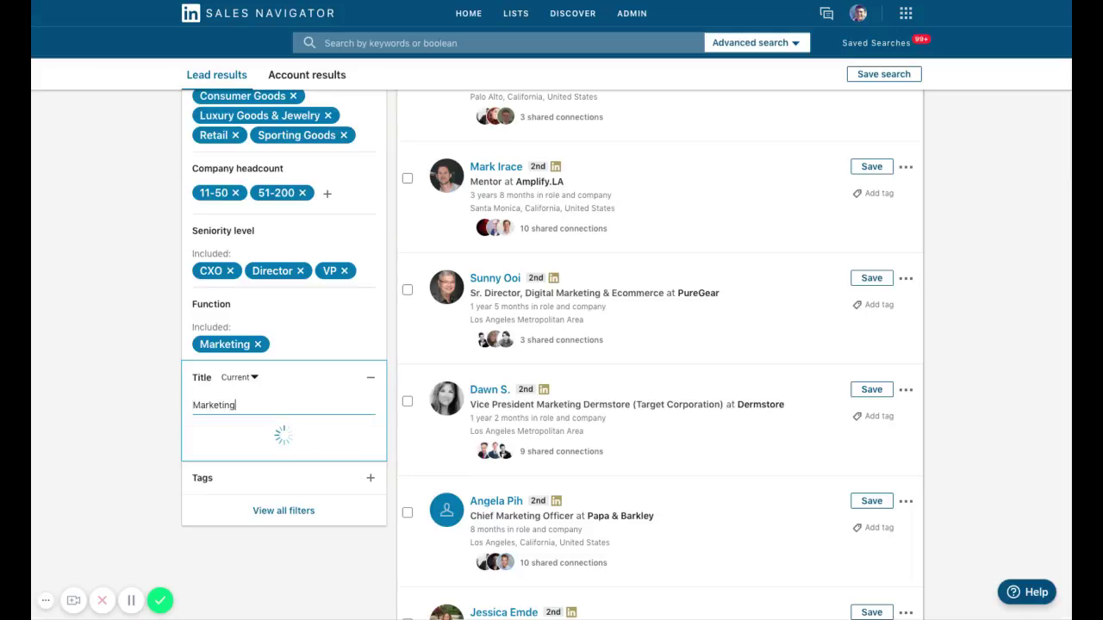
pyautogui.press('Return')
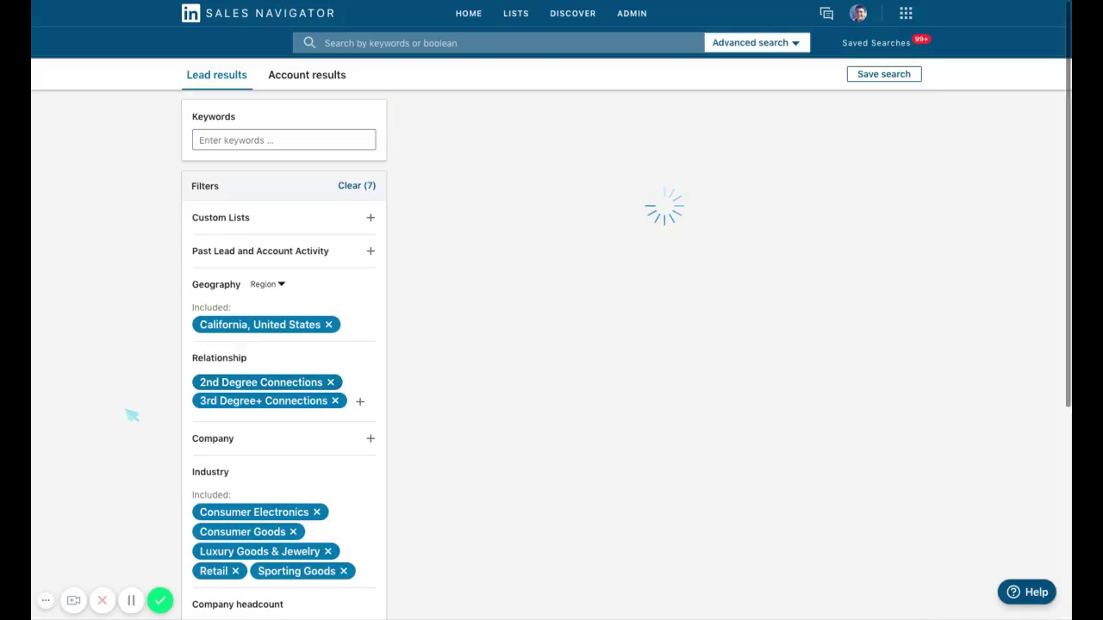
pyautogui.scroll(-4, 335, 434)
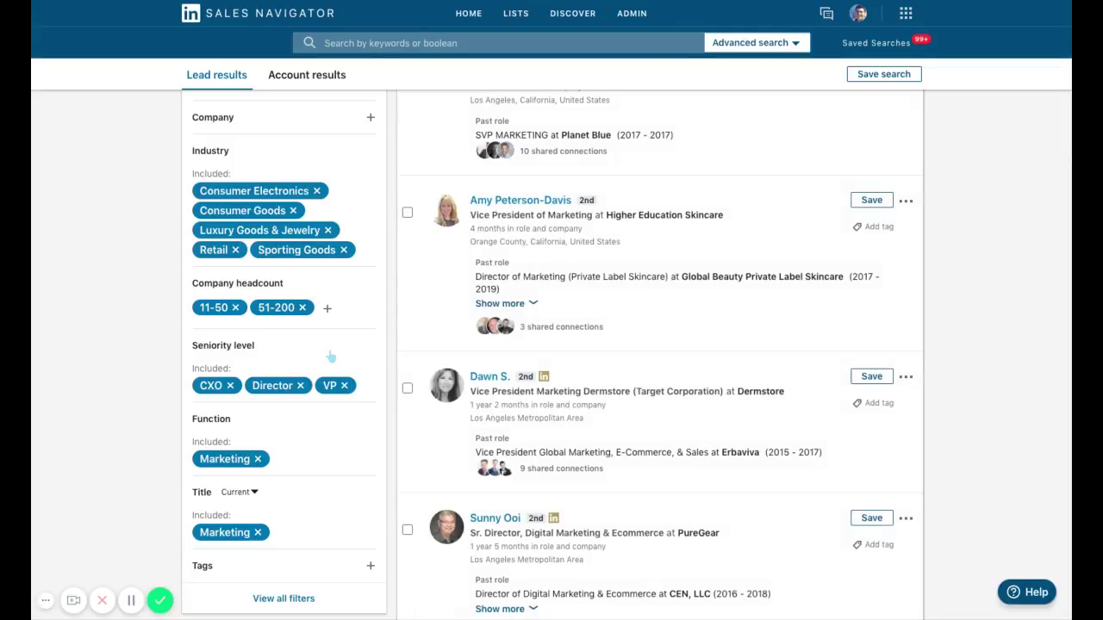
pyautogui.moveTo(259, 543)
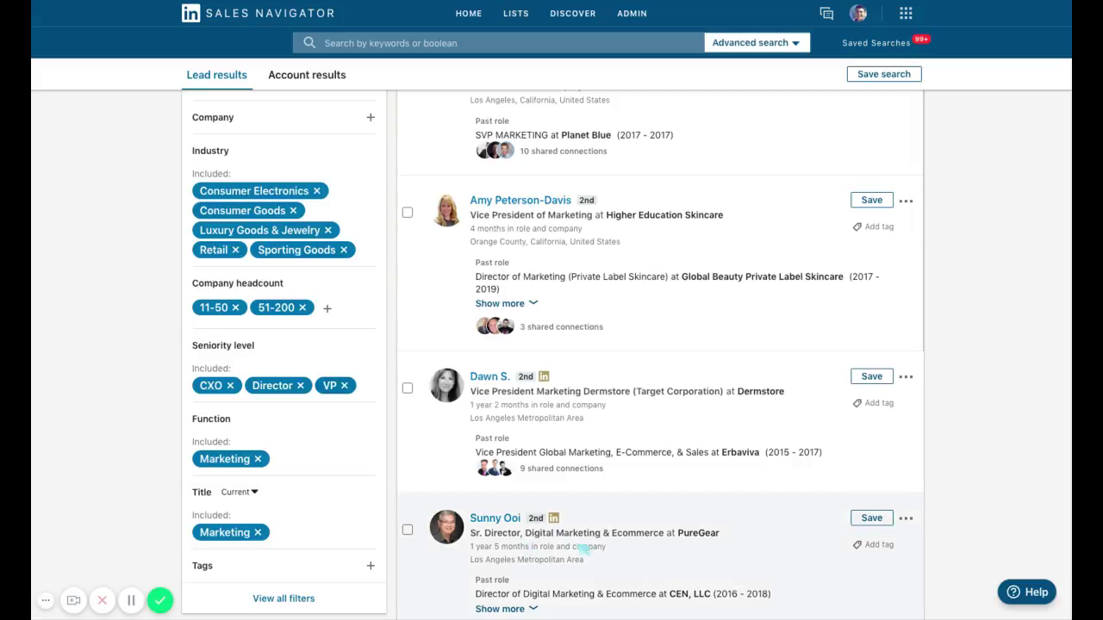
pyautogui.scroll(-2, 276, 534)
pyautogui.click(324, 430)
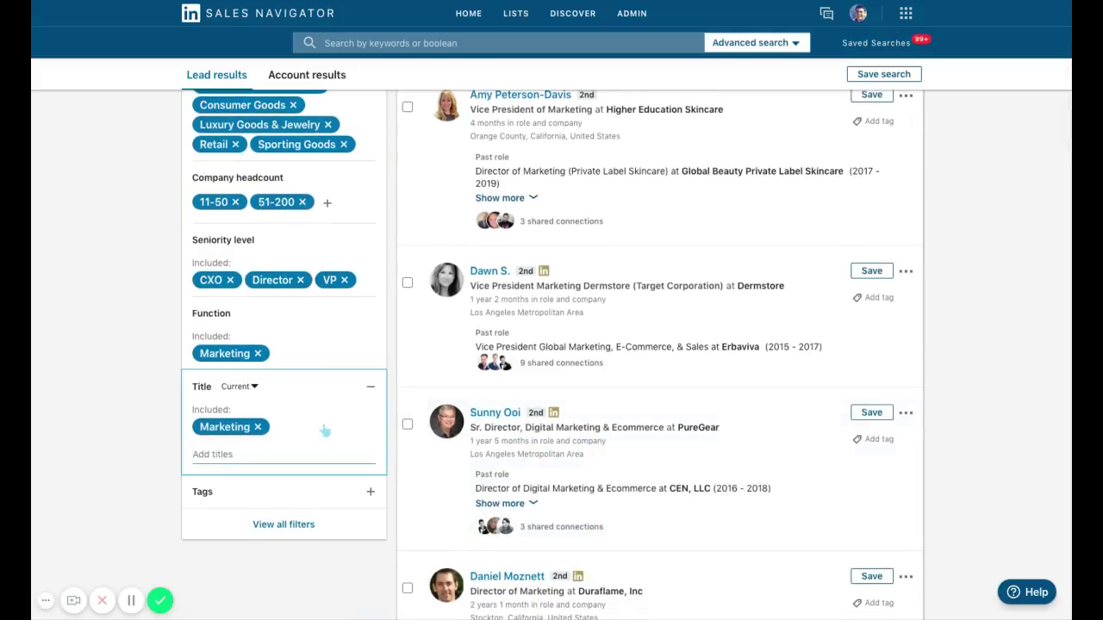
pyautogui.write('Chief Marke')
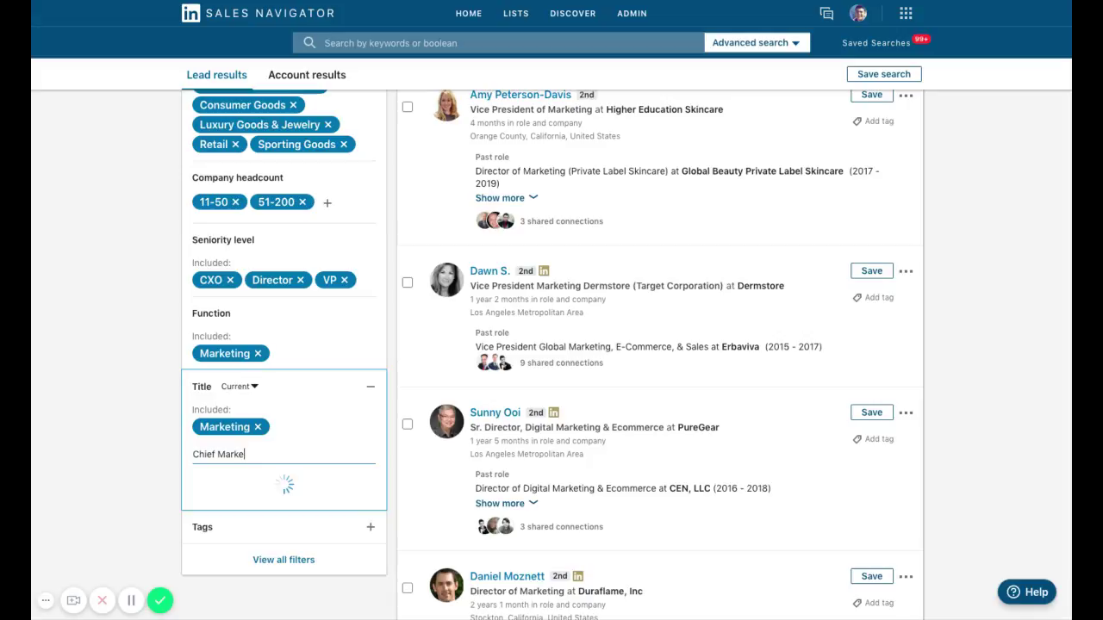
pyautogui.write('ting Officer')
pyautogui.hotkey('shift', 'Home')
pyautogui.press('BackSpace')
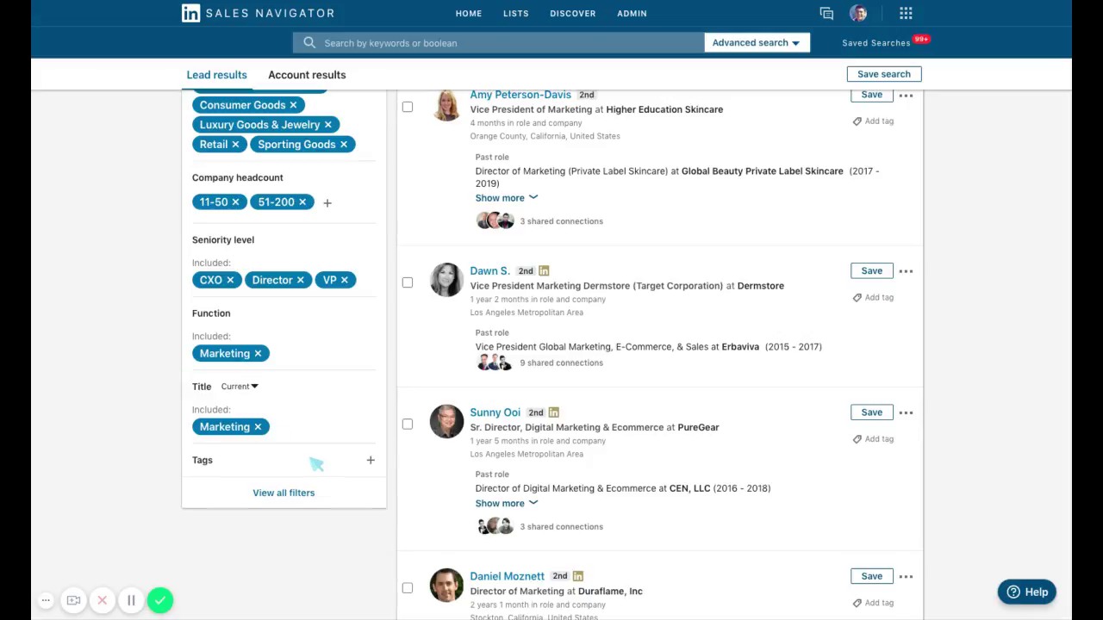
# Look through the lead results, and add Sales to the current title filter as an excluded term
pyautogui.scroll(-4, 694, 468)
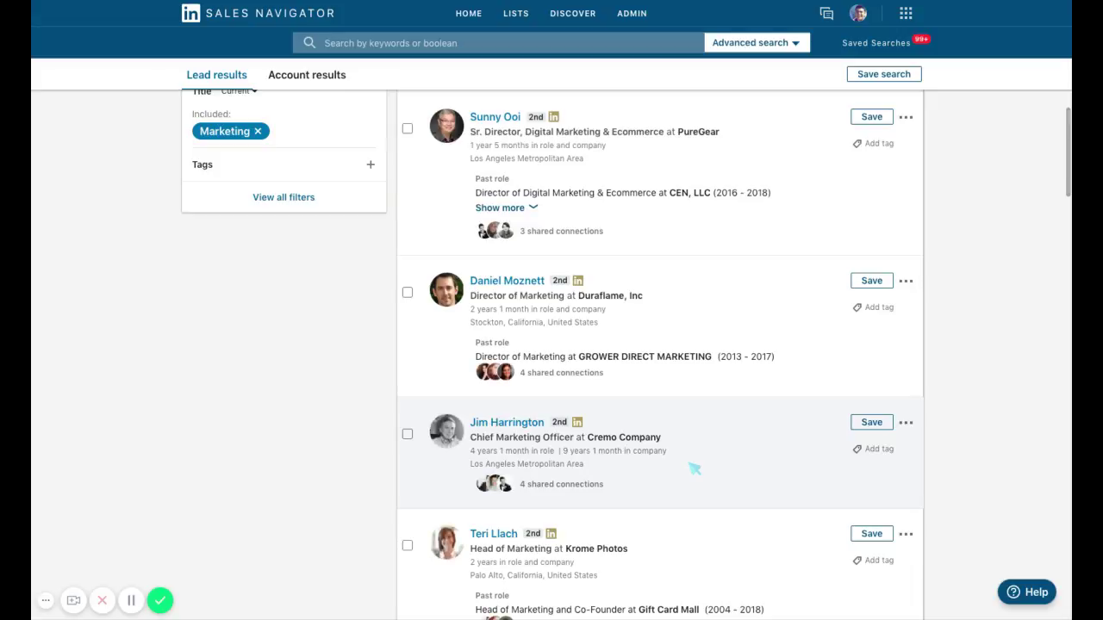
pyautogui.scroll(-5, 659, 494)
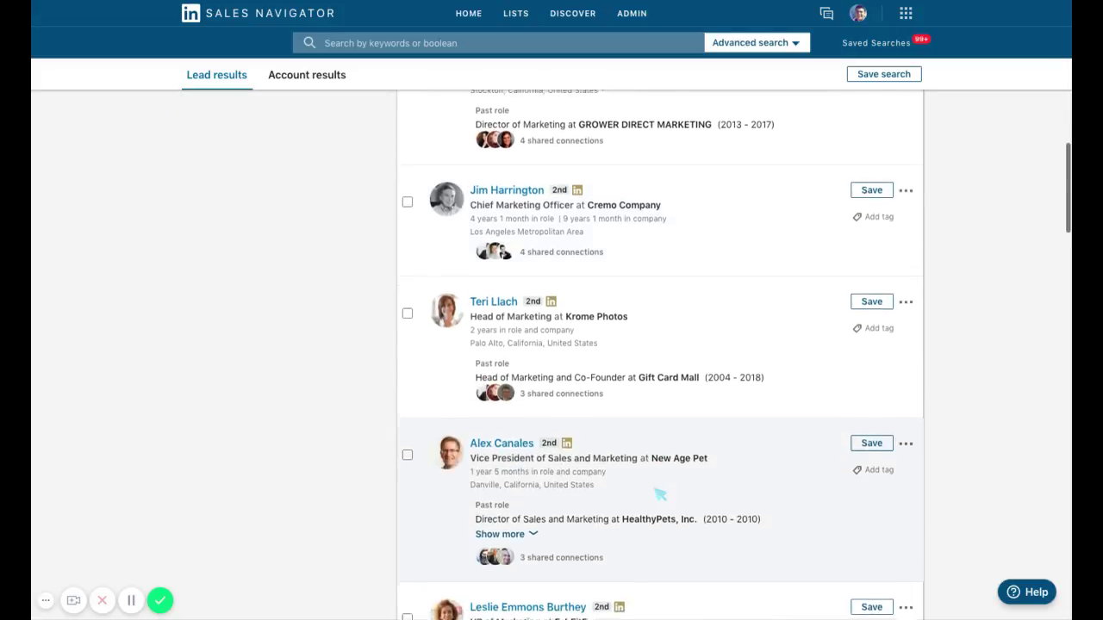
pyautogui.scroll(-3, 534, 509)
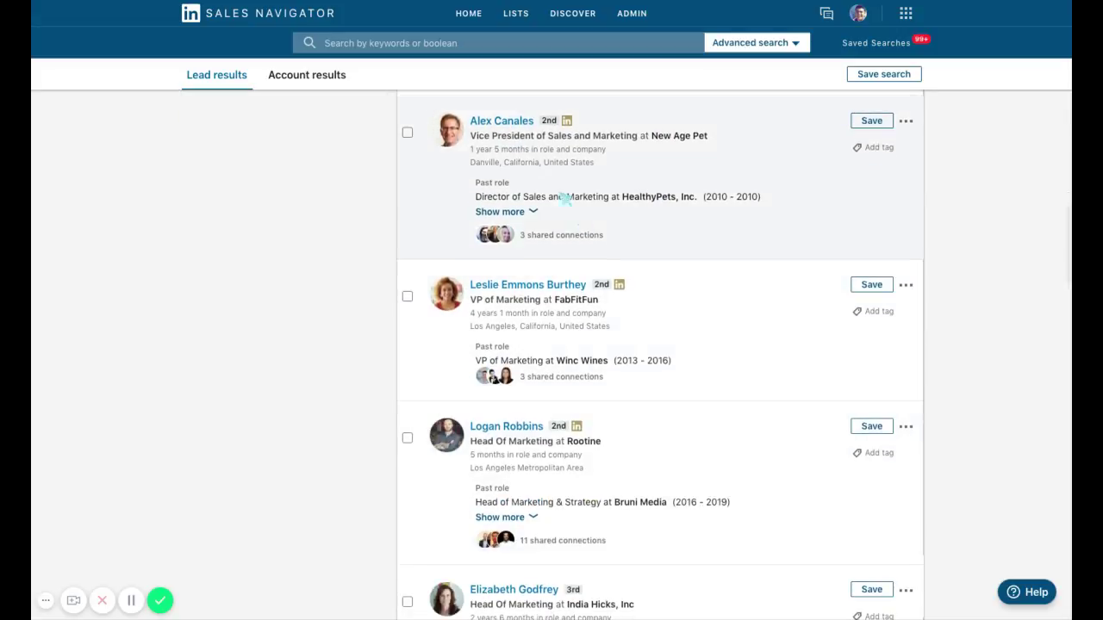
pyautogui.scroll(10, 244, 276)
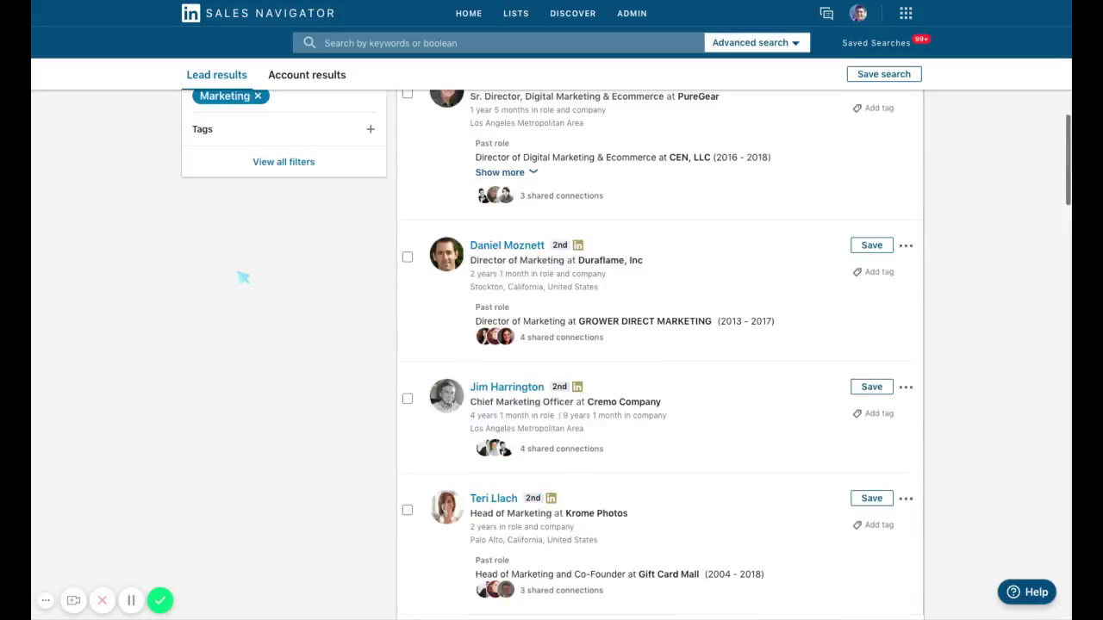
pyautogui.click(308, 362)
pyautogui.write('Digi')
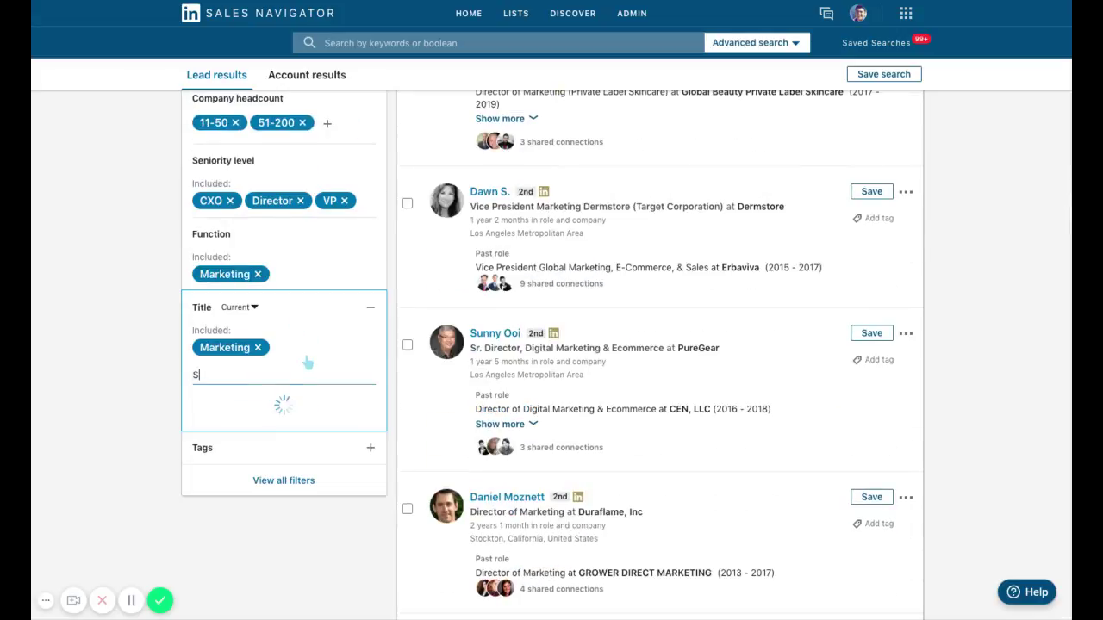
pyautogui.press('Return')
pyautogui.scroll(-5, 301, 358)
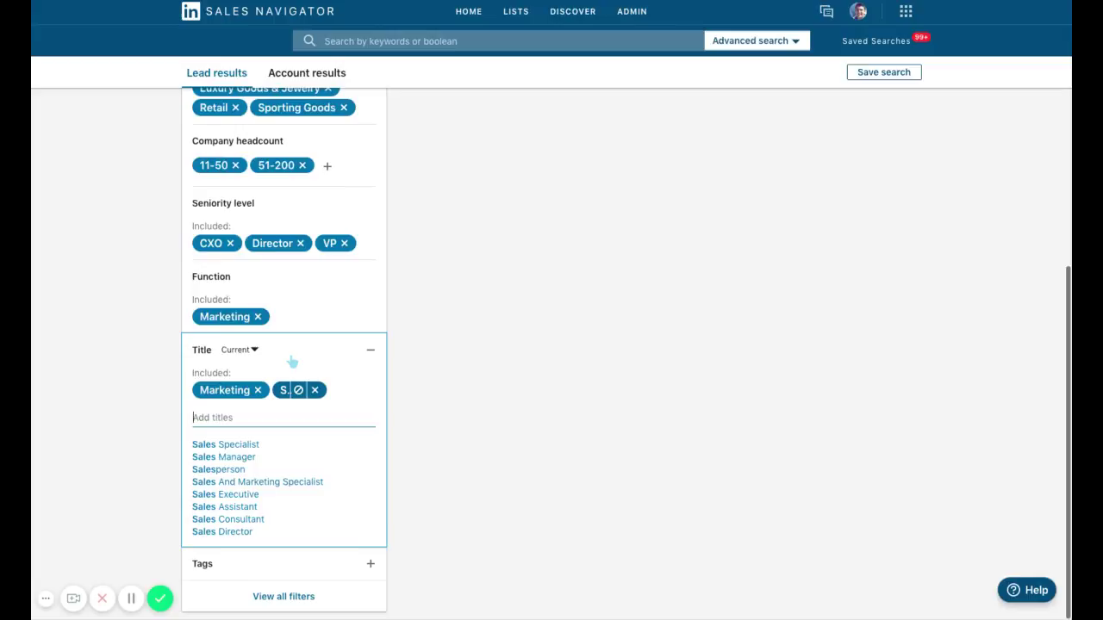
pyautogui.click(298, 392)
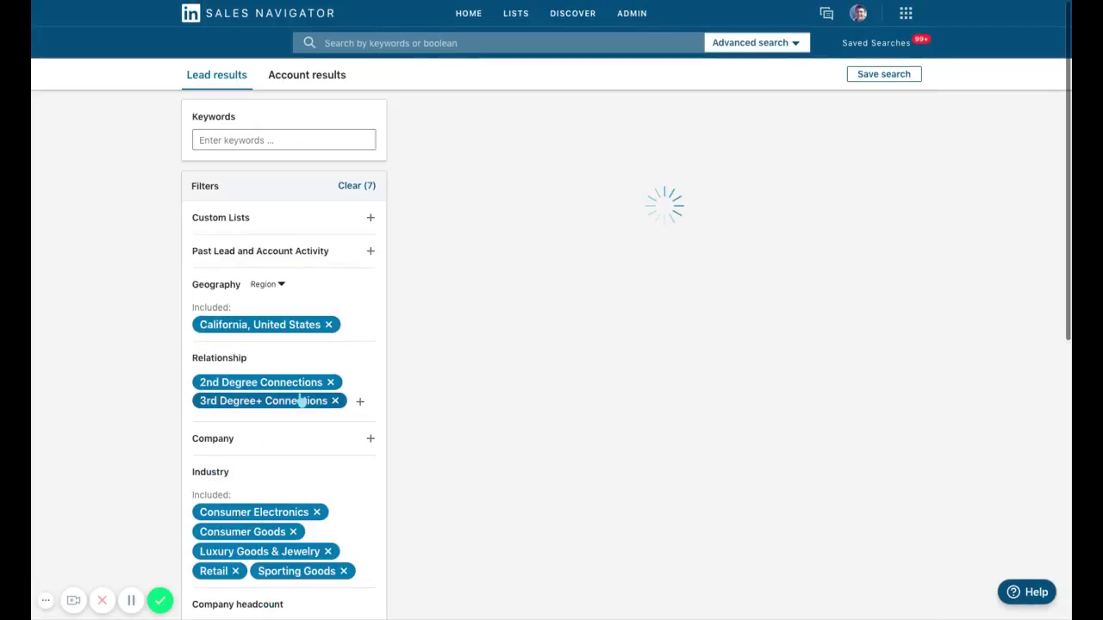
# Add Assistant to the current title filter and switch it to excluded
pyautogui.scroll(-5, 351, 454)
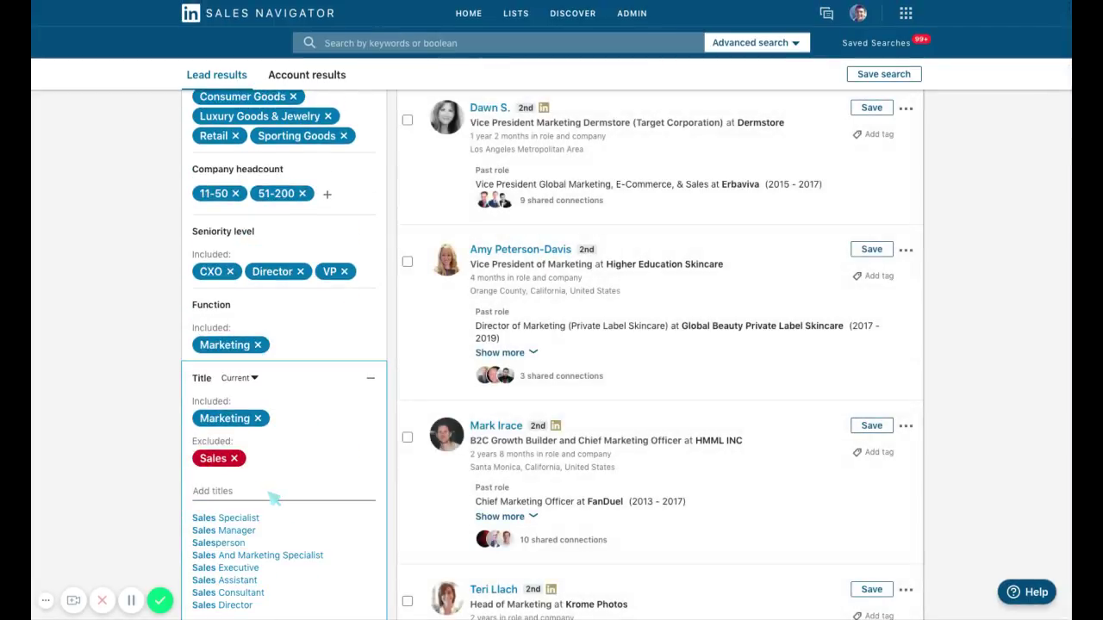
pyautogui.click(271, 492)
pyautogui.write('A')
pyautogui.press('BackSpace')
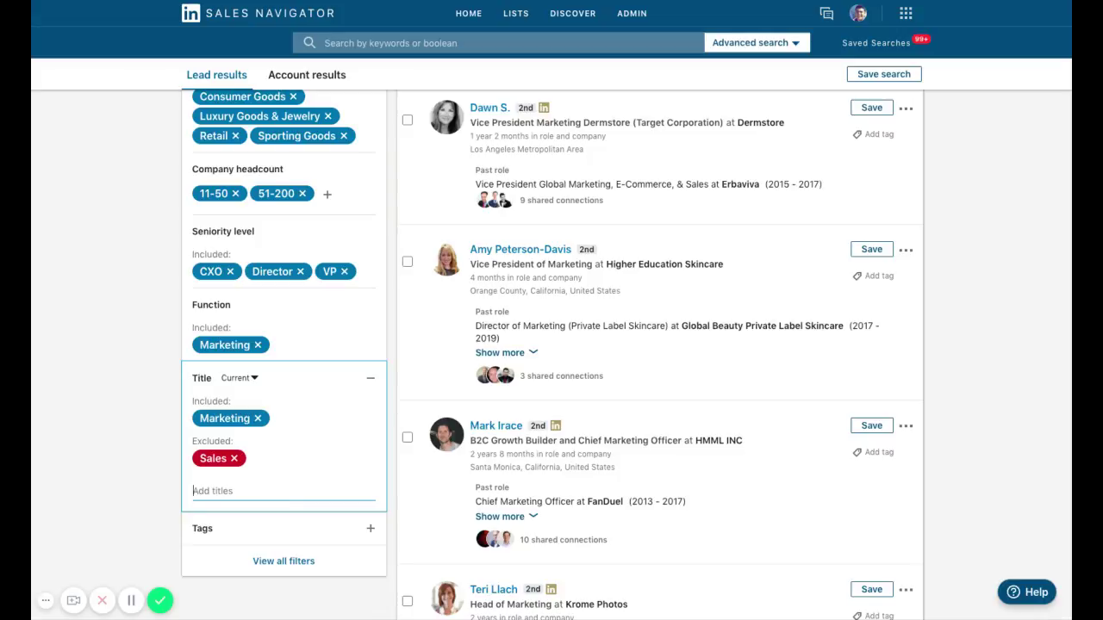
pyautogui.write('Assos')
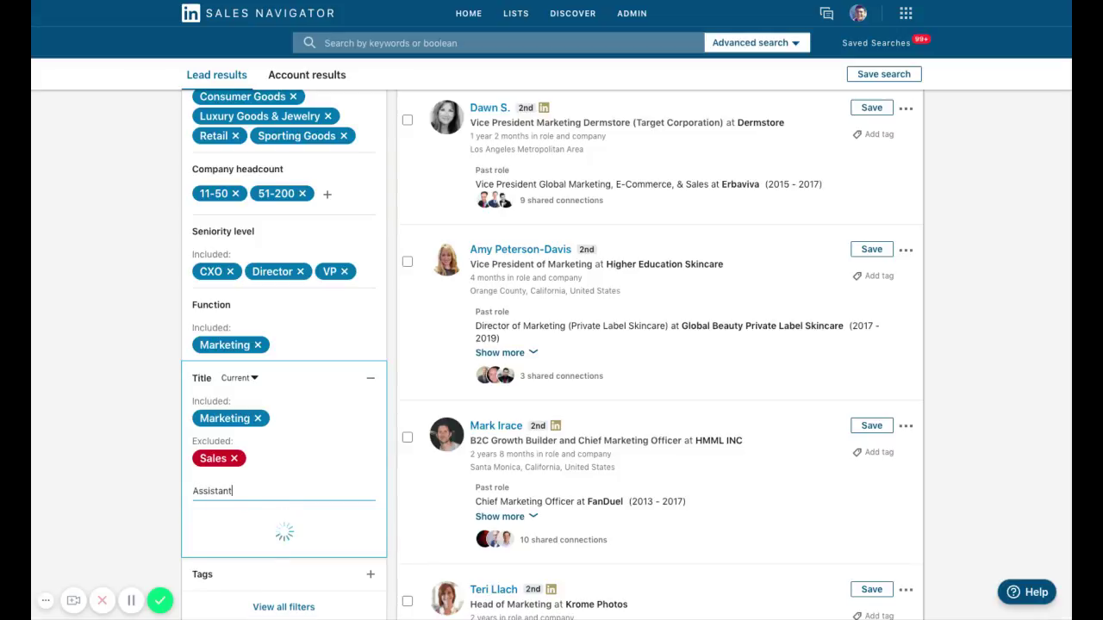
pyautogui.write('tant')
pyautogui.press('Return')
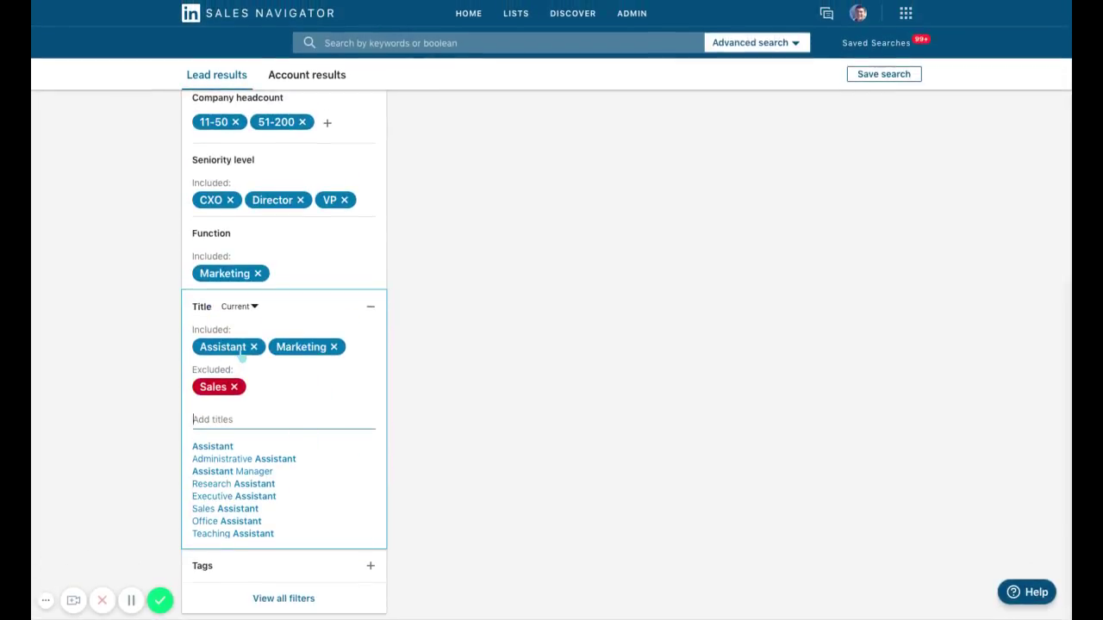
pyautogui.moveTo(239, 352)
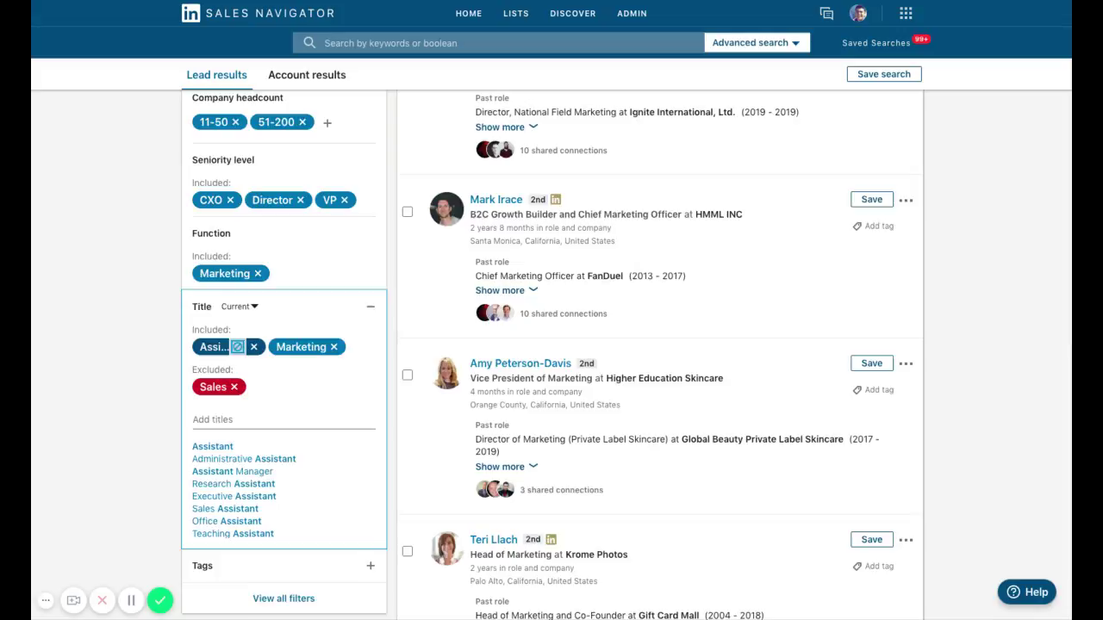
pyautogui.click(237, 346)
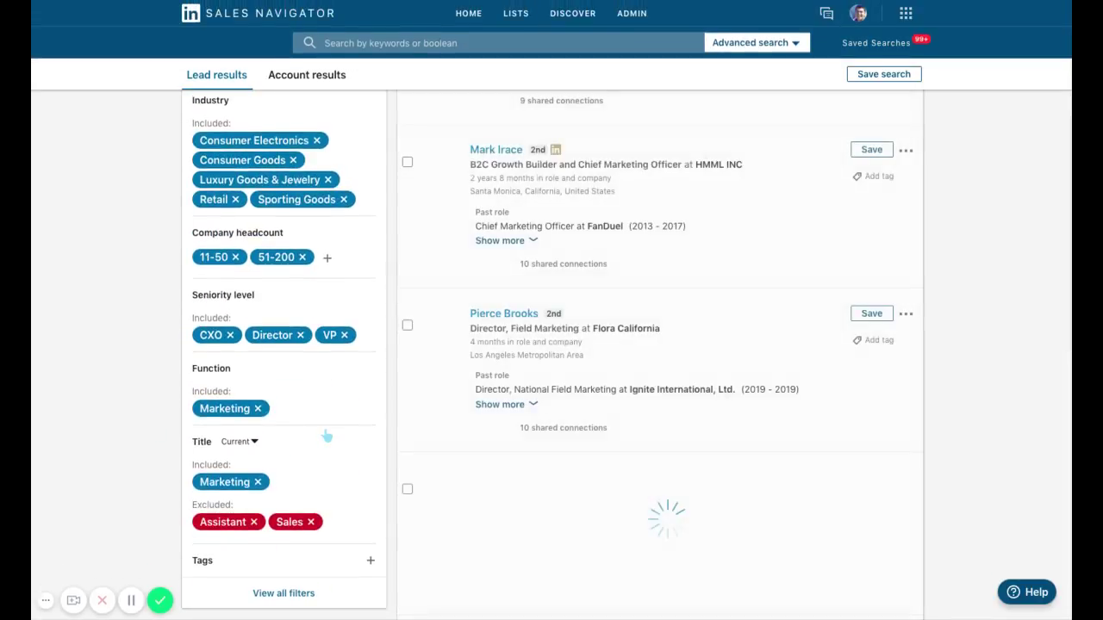
# Include Digital as an additional current title in the lead filters
pyautogui.click(352, 512)
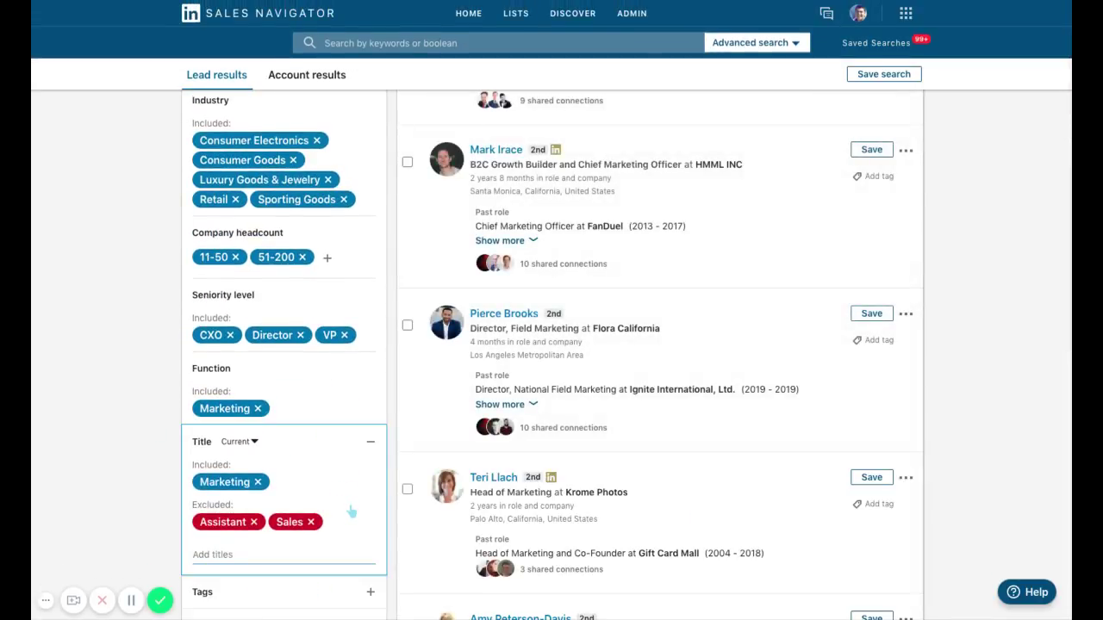
pyautogui.write('Digital')
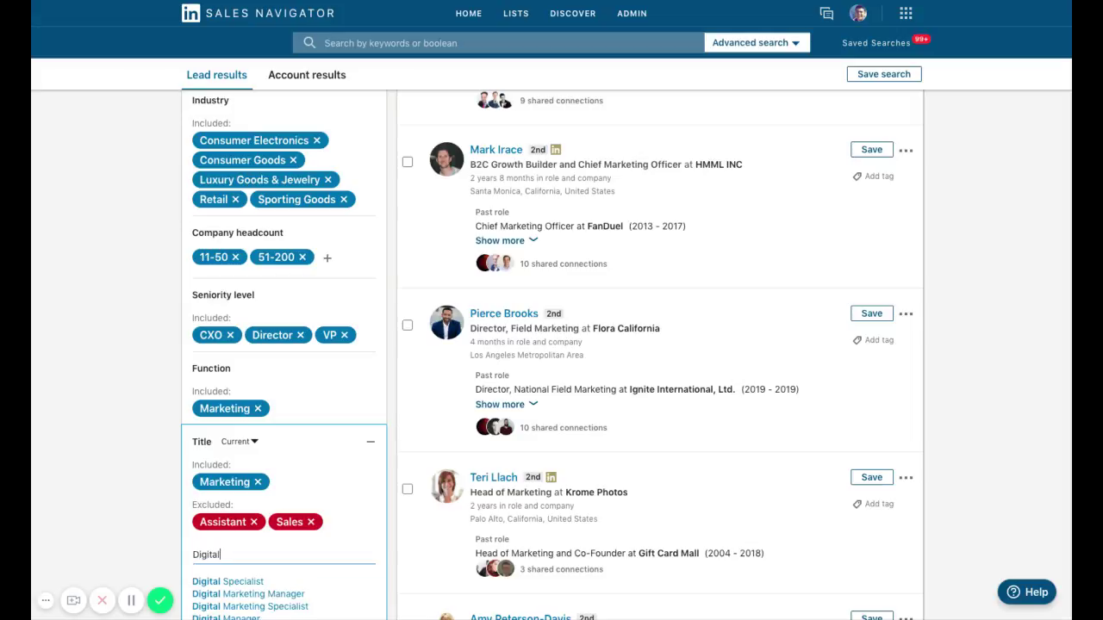
pyautogui.press('Return')
# Include Paid Media as an additional current title in the lead filters
pyautogui.scroll(-6, 419, 503)
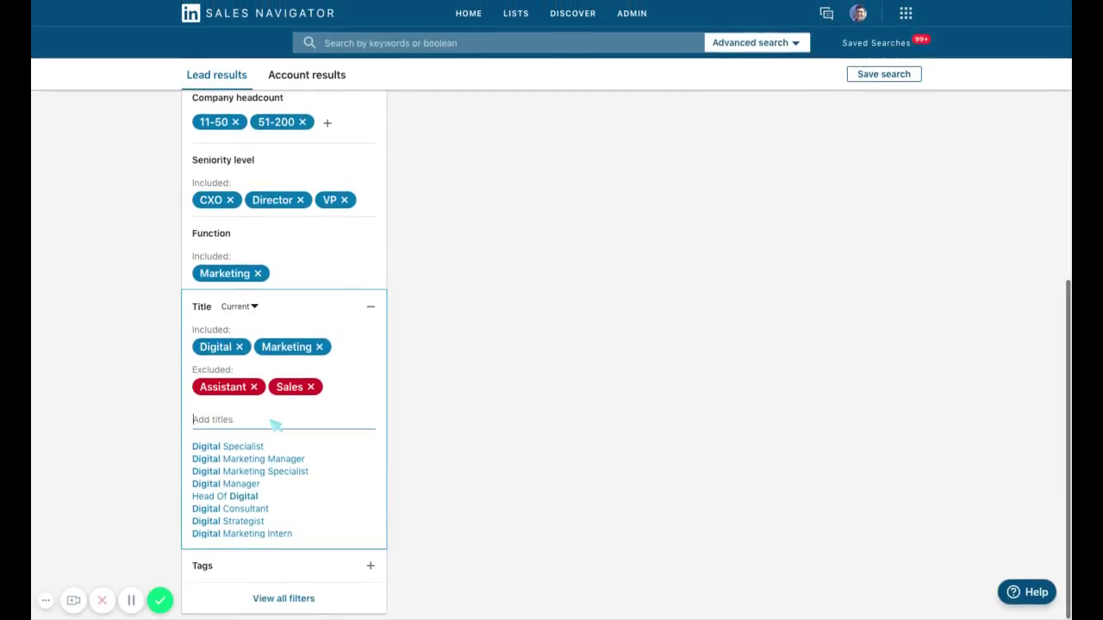
pyautogui.write('PA')
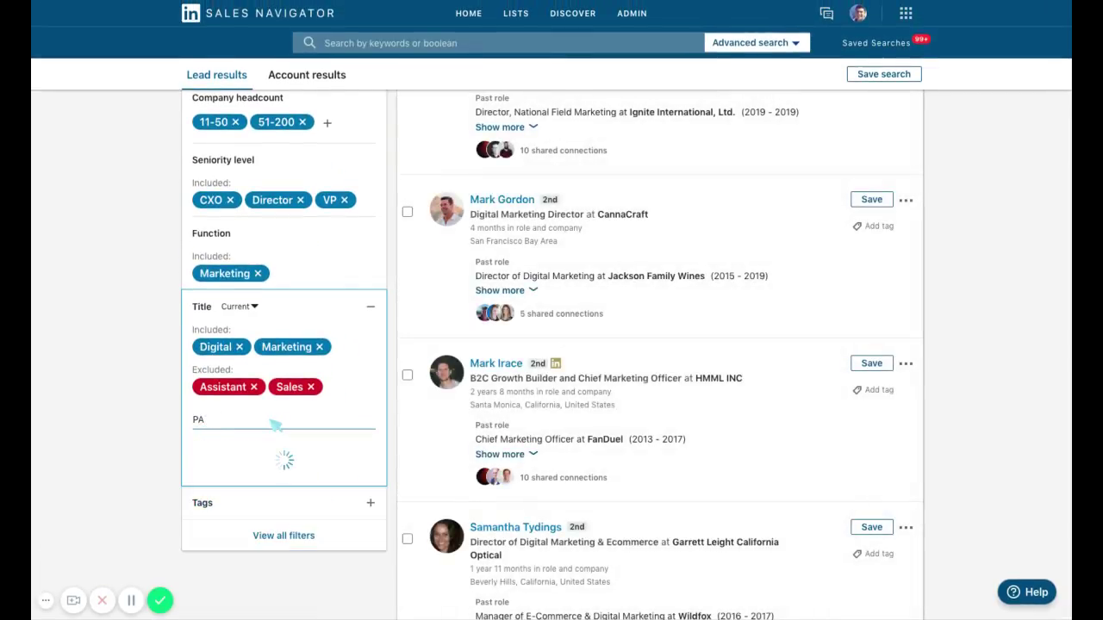
pyautogui.write('id id Media')
pyautogui.press('Return')
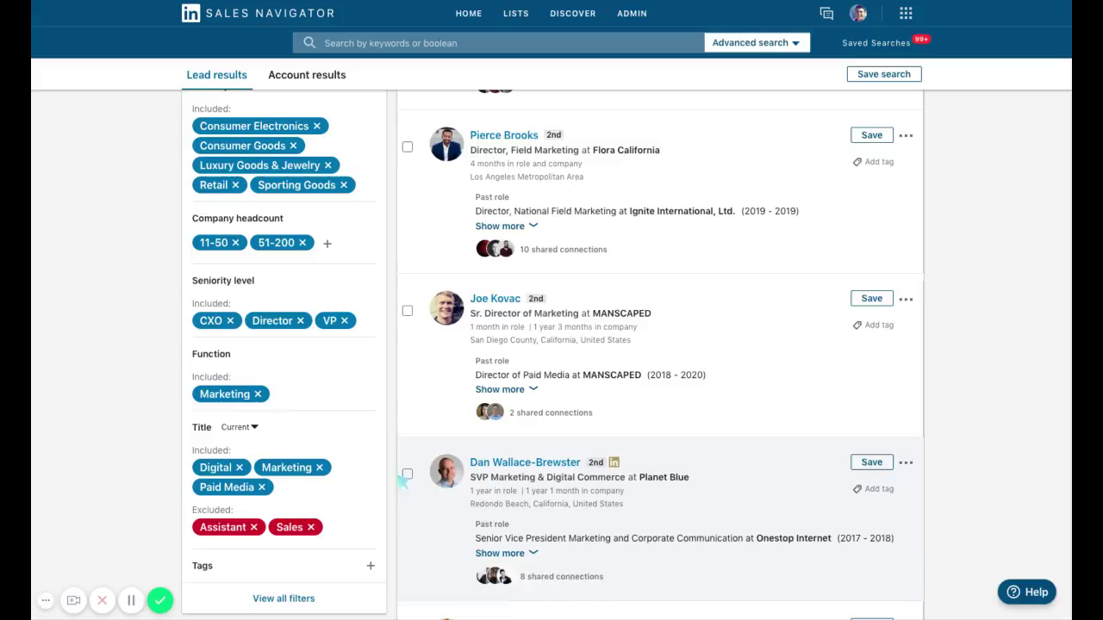
# Include Ecommerce as another current title in the lead filters
pyautogui.click(360, 503)
pyautogui.write('E')
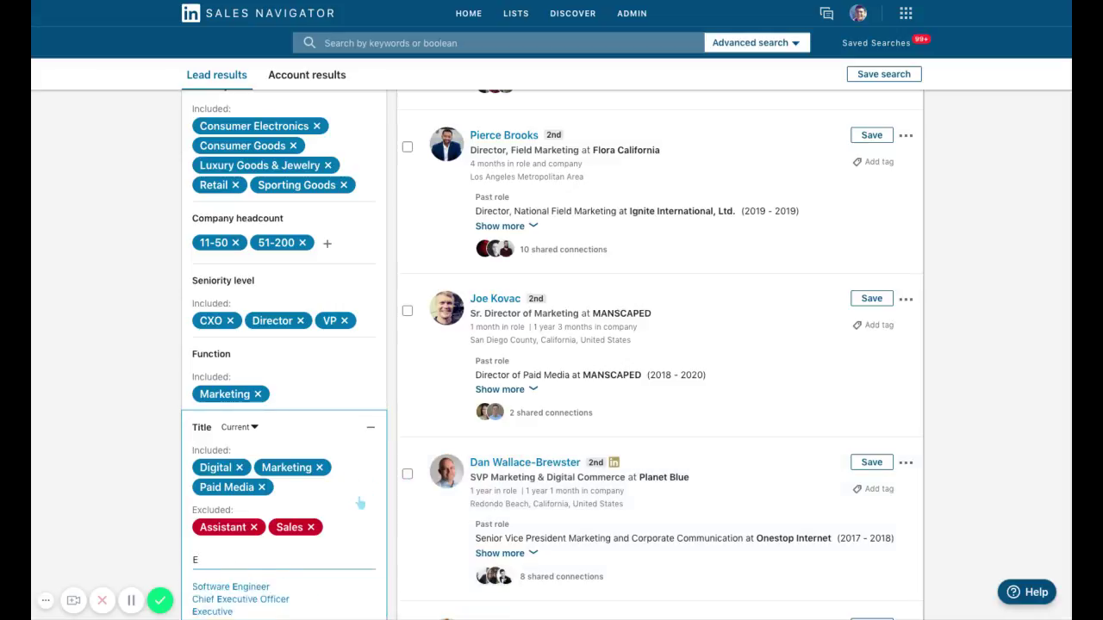
pyautogui.write('commer')
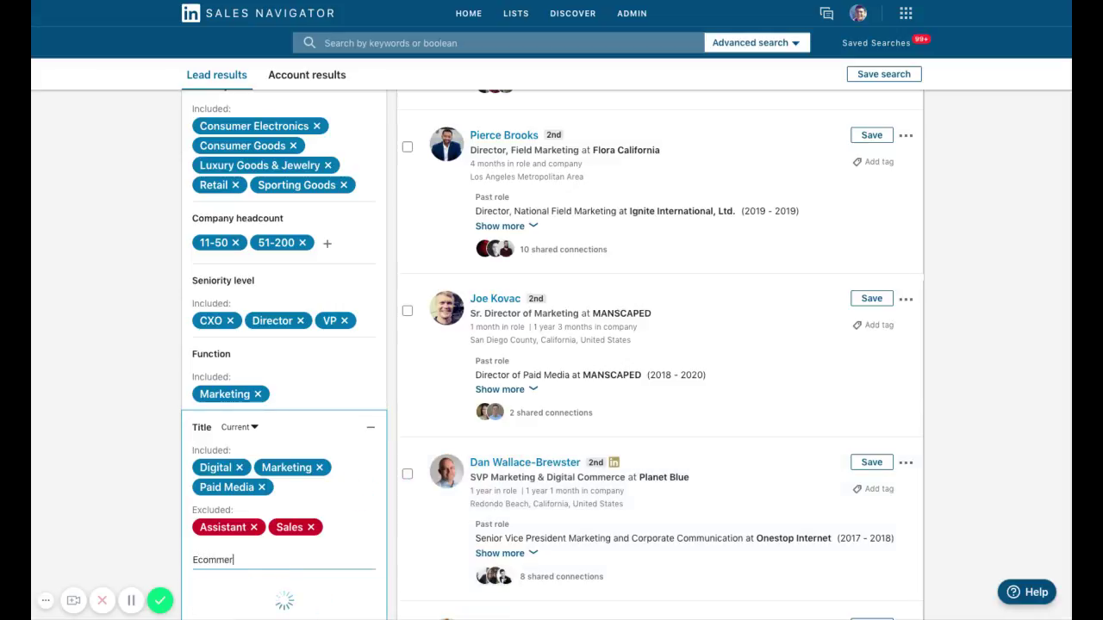
pyautogui.write('ce')
pyautogui.press('Return')
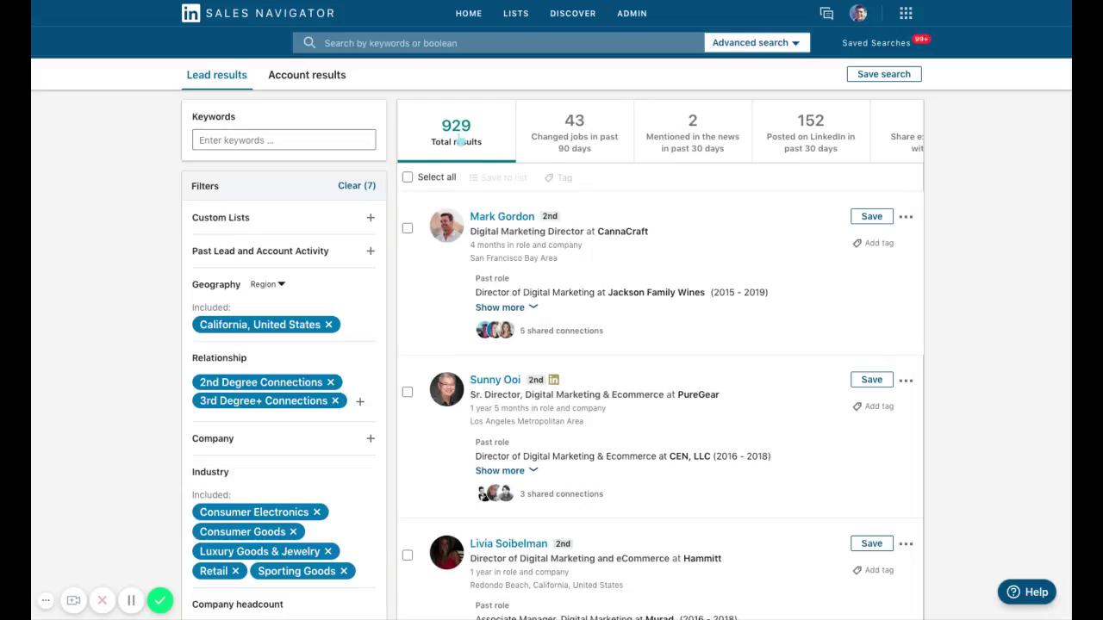
# Review the lead results and applied filters, and look through the suggested companies in the current company filter
pyautogui.scroll(-5, 414, 379)
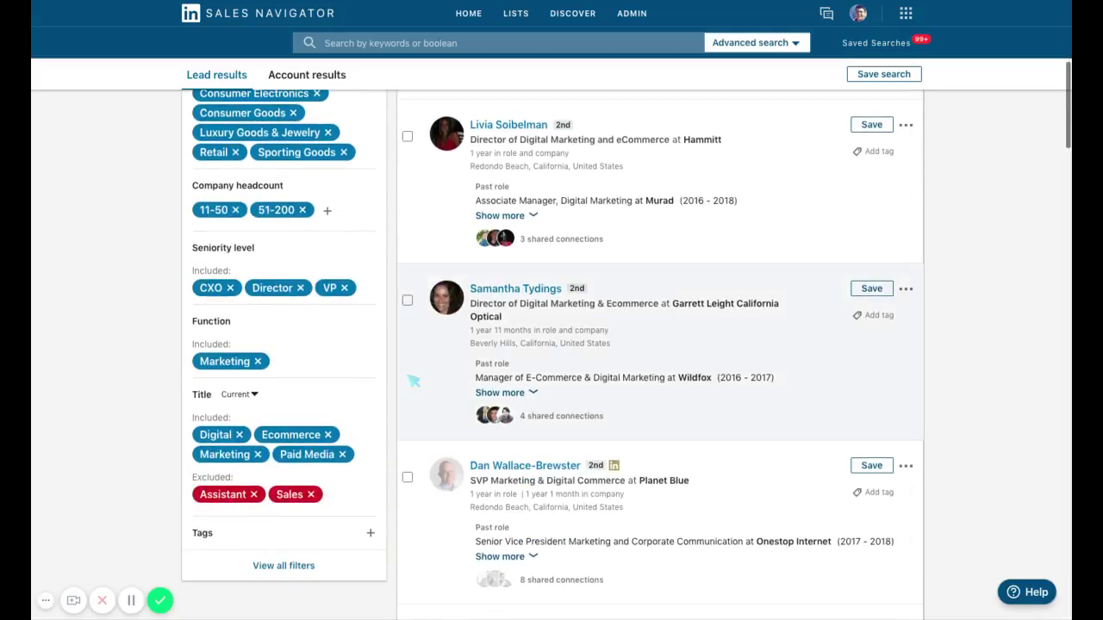
pyautogui.scroll(5, 414, 380)
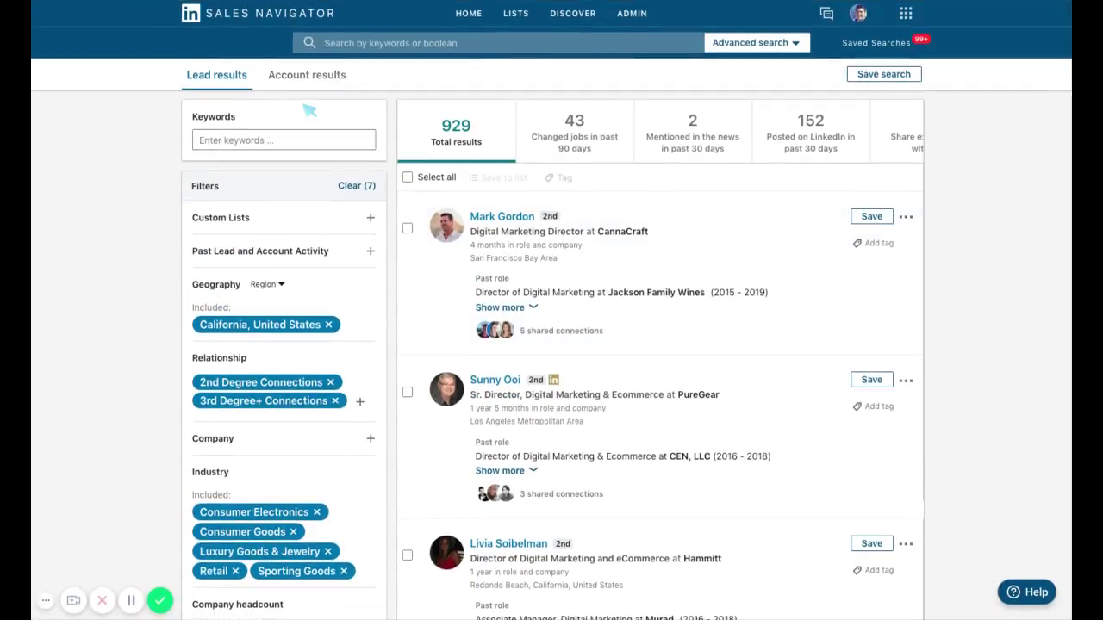
pyautogui.click(282, 438)
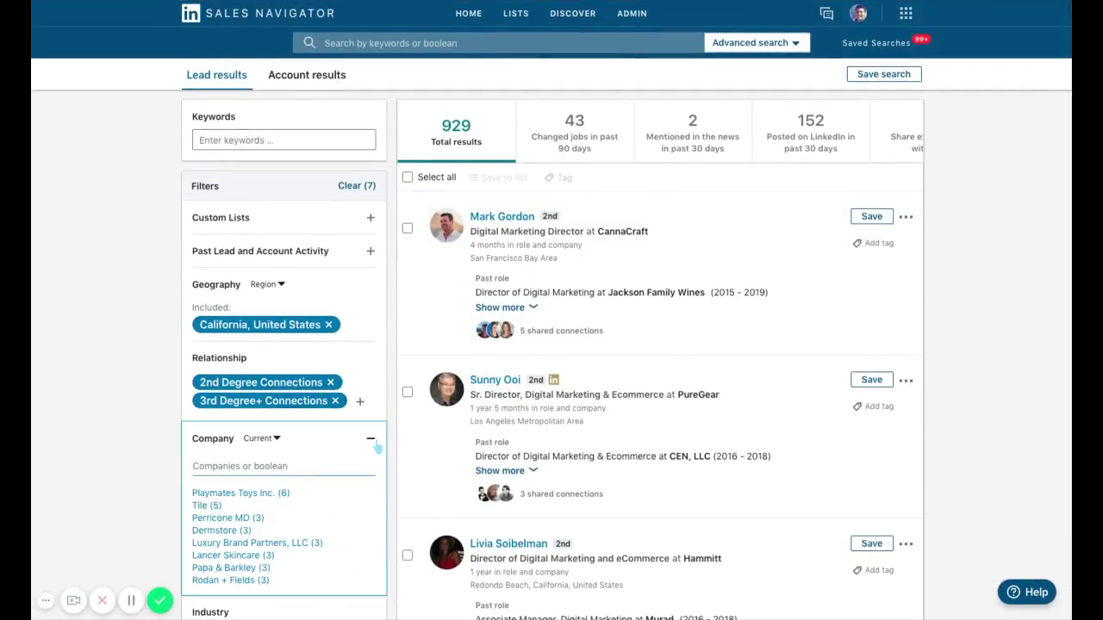
pyautogui.scroll(-3, 308, 518)
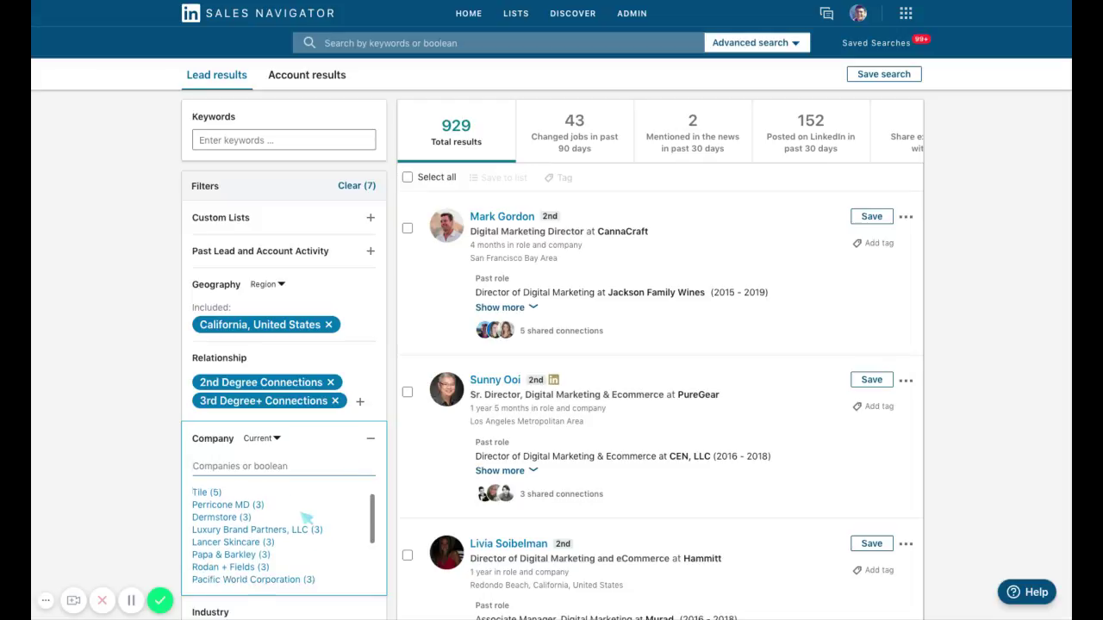
pyautogui.click(371, 439)
pyautogui.scroll(-9, 287, 428)
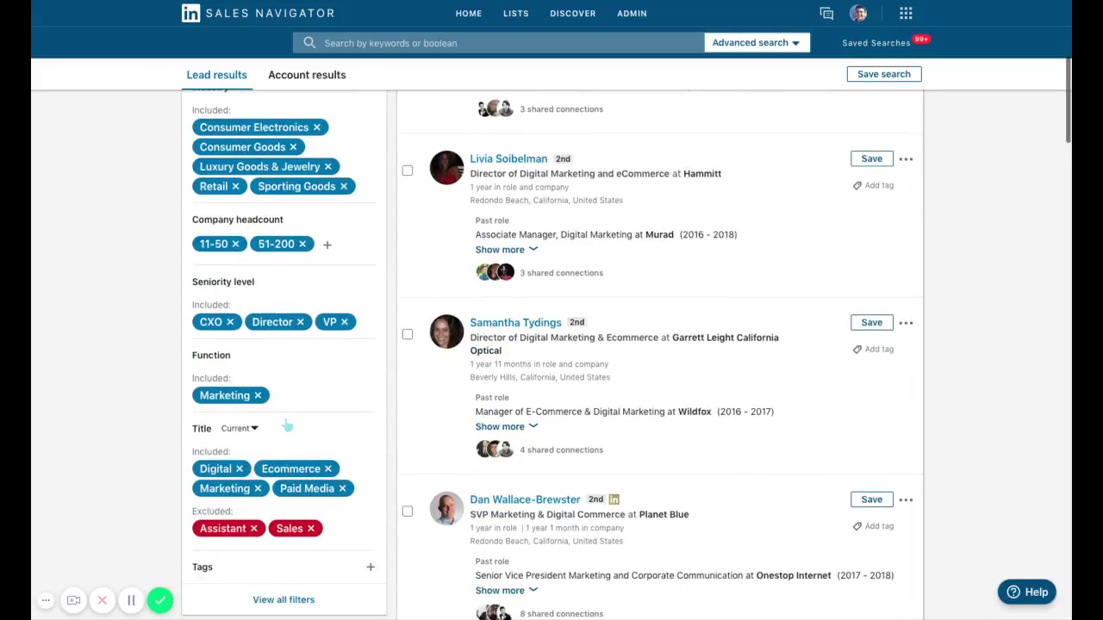
# Try limiting years at current company to Less than 1 year in the full filter set, and remove that limit
pyautogui.click(285, 187)
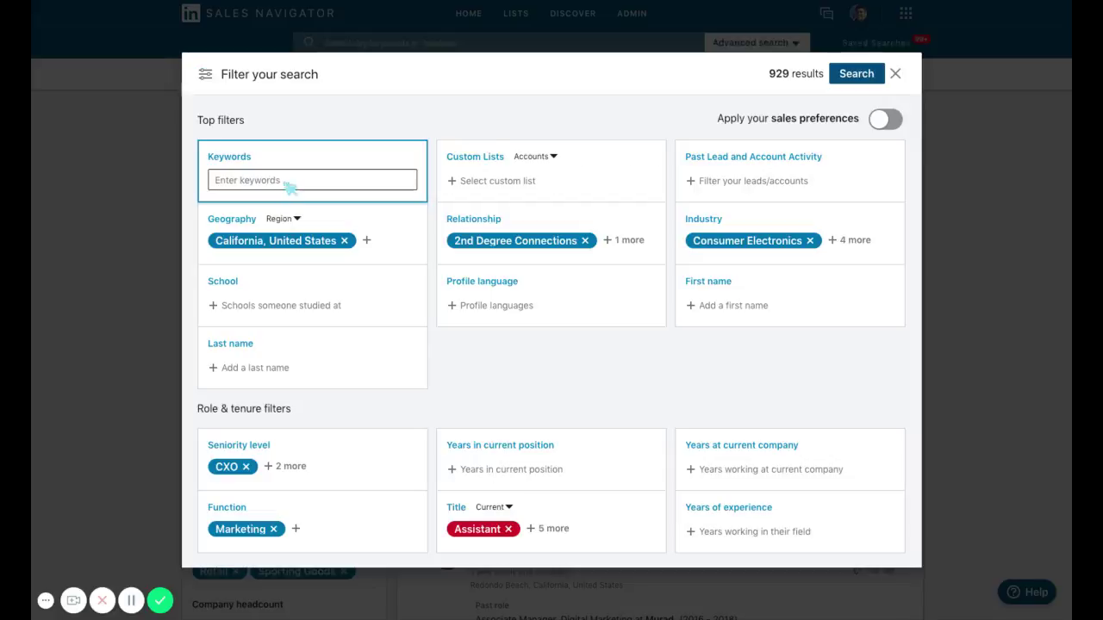
pyautogui.scroll(-3, 694, 422)
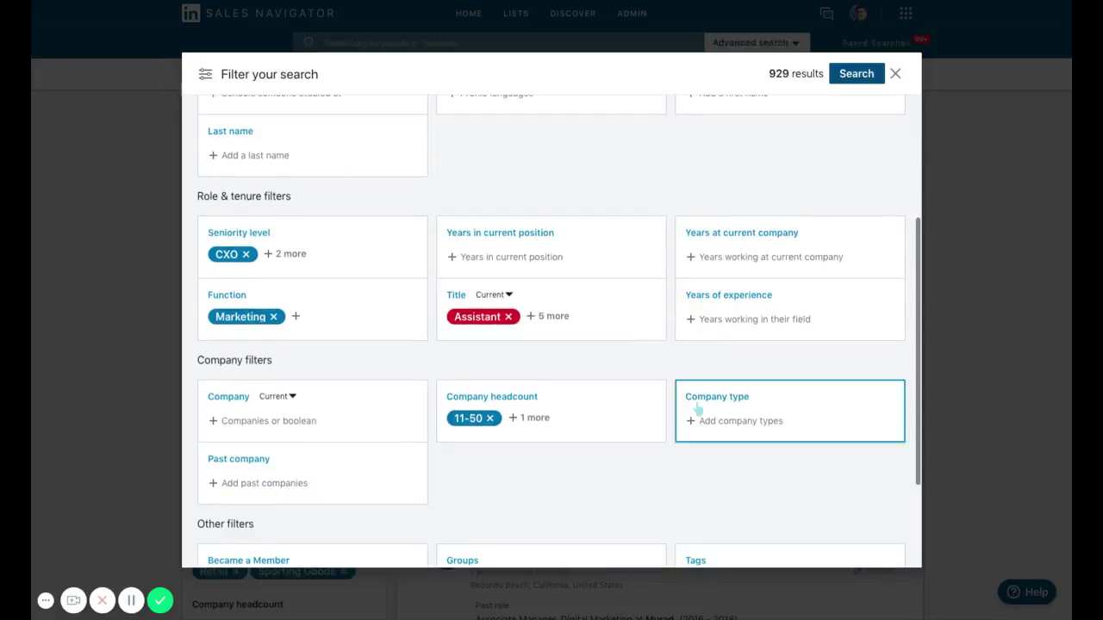
pyautogui.click(752, 257)
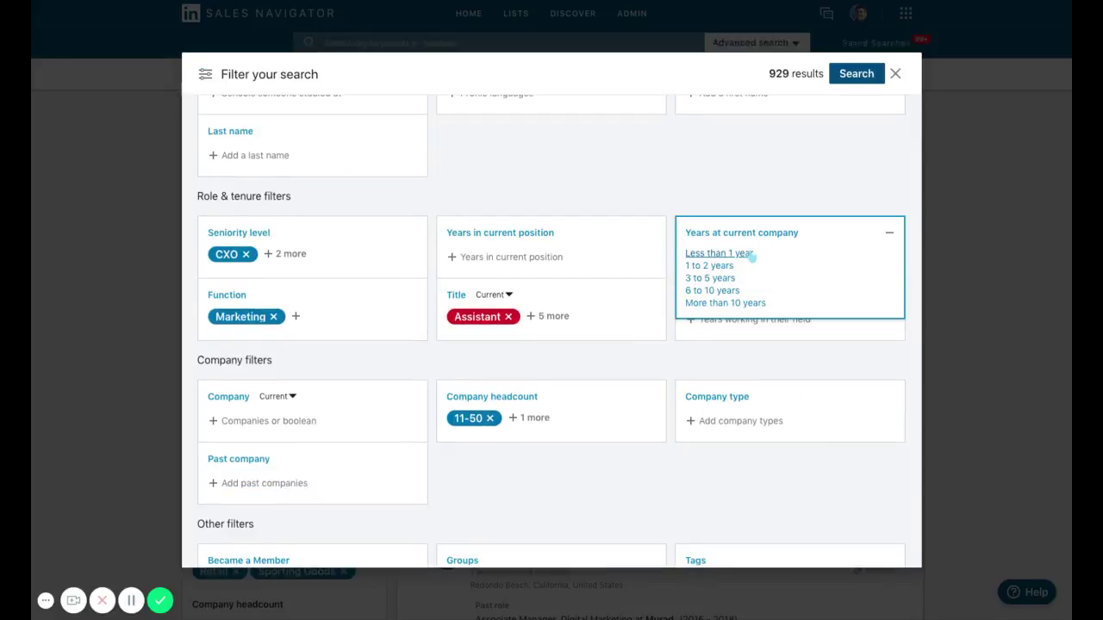
pyautogui.click(751, 254)
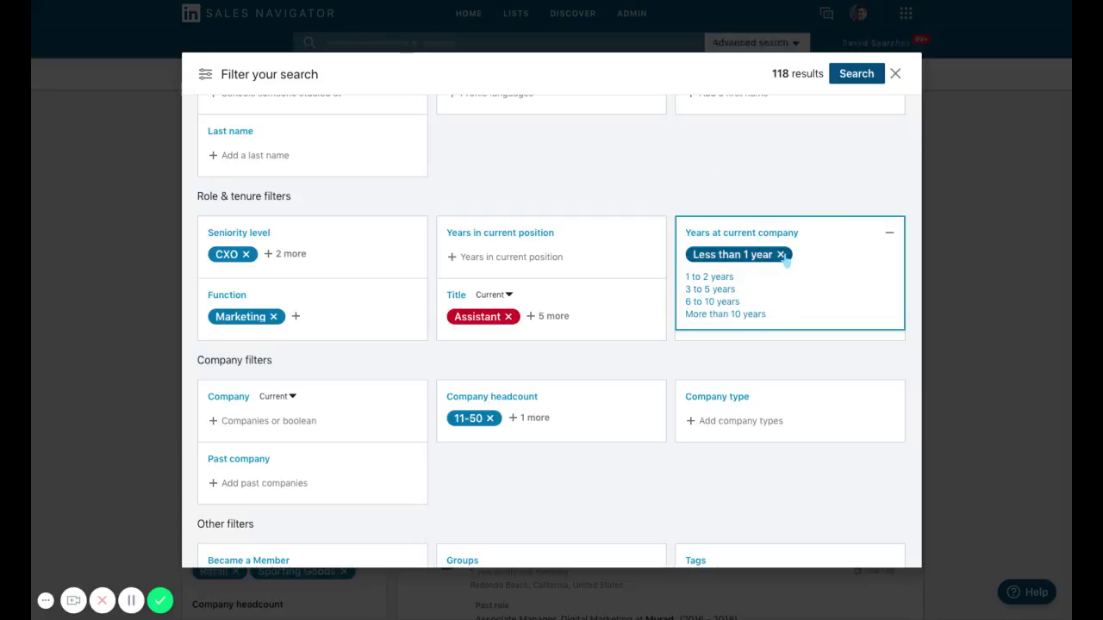
pyautogui.click(780, 254)
# Look over the available options of the company type filter
pyautogui.scroll(-3, 744, 194)
pyautogui.click(740, 276)
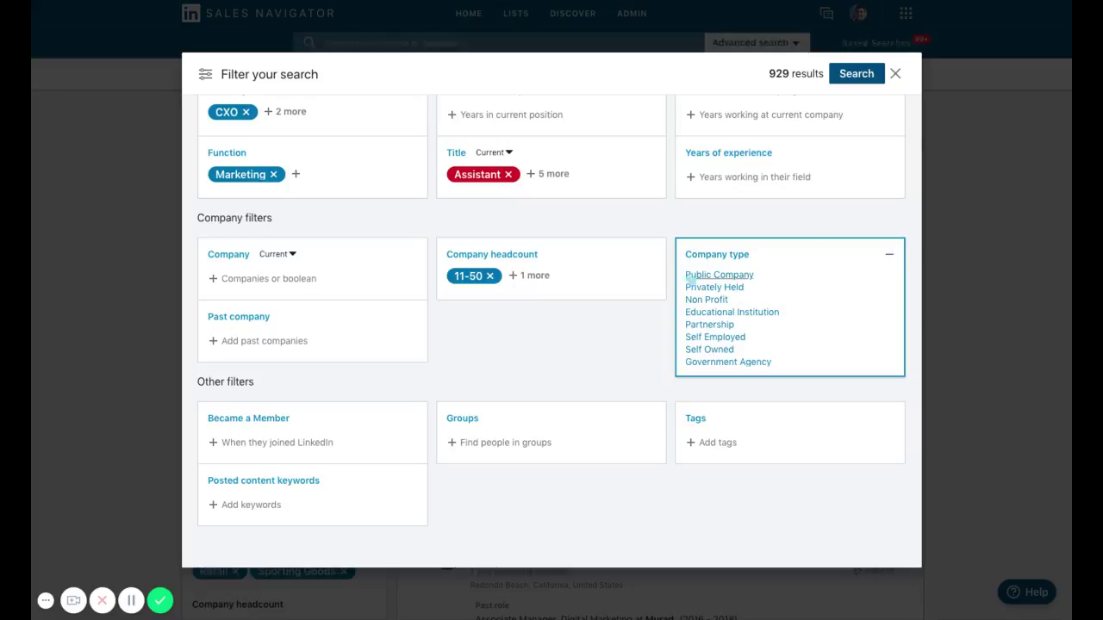
pyautogui.click(889, 256)
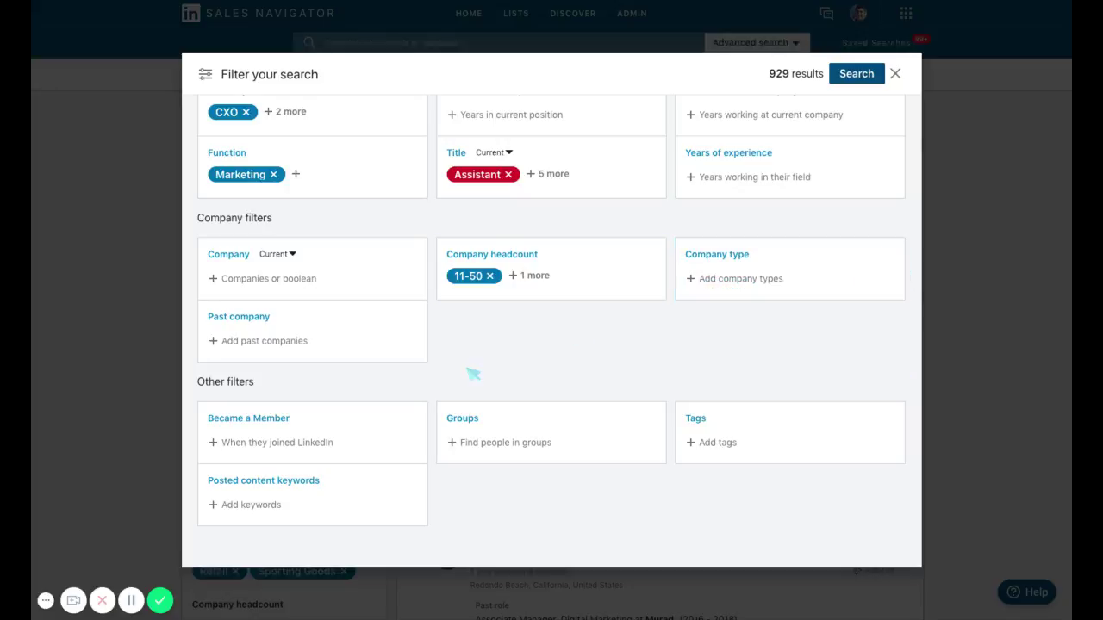
# Try looking up Shopify in the groups filter, and clear the entry
pyautogui.click(505, 443)
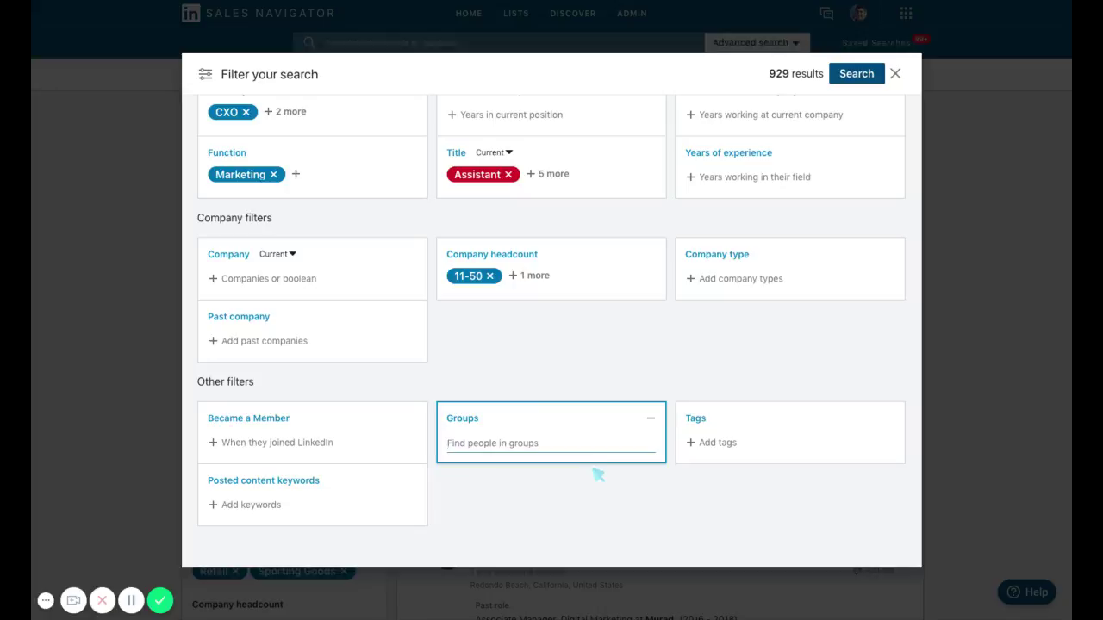
pyautogui.write('Shopify')
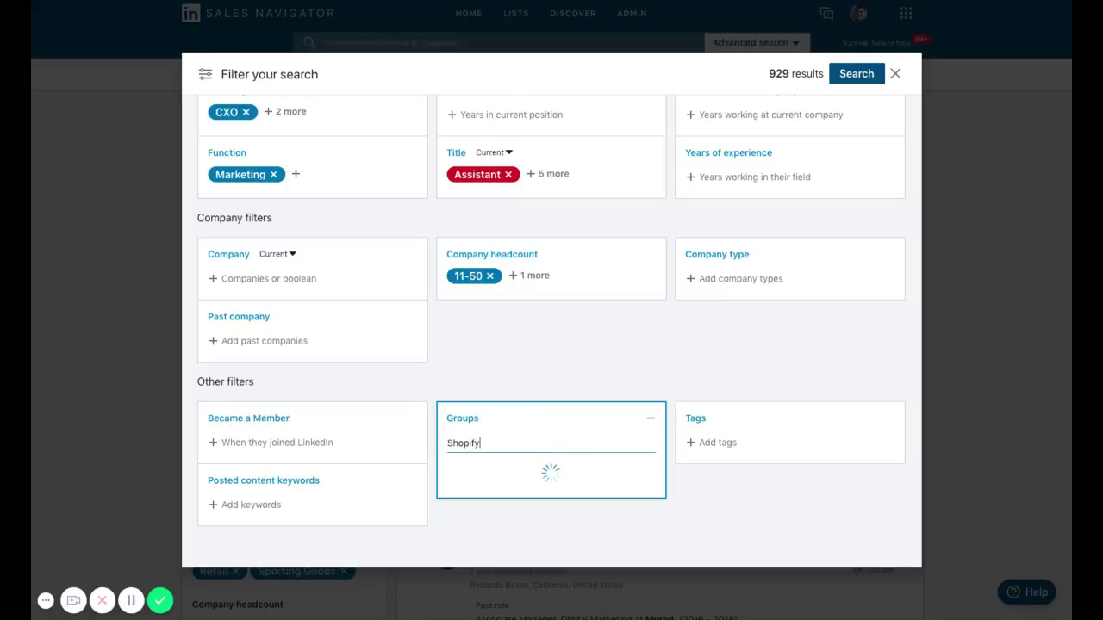
pyautogui.press('BackSpace')
pyautogui.press('BackSpace')
pyautogui.press('BackSpace')
pyautogui.press('BackSpace')
pyautogui.press('BackSpace')
pyautogui.press('BackSpace')
pyautogui.click(467, 365)
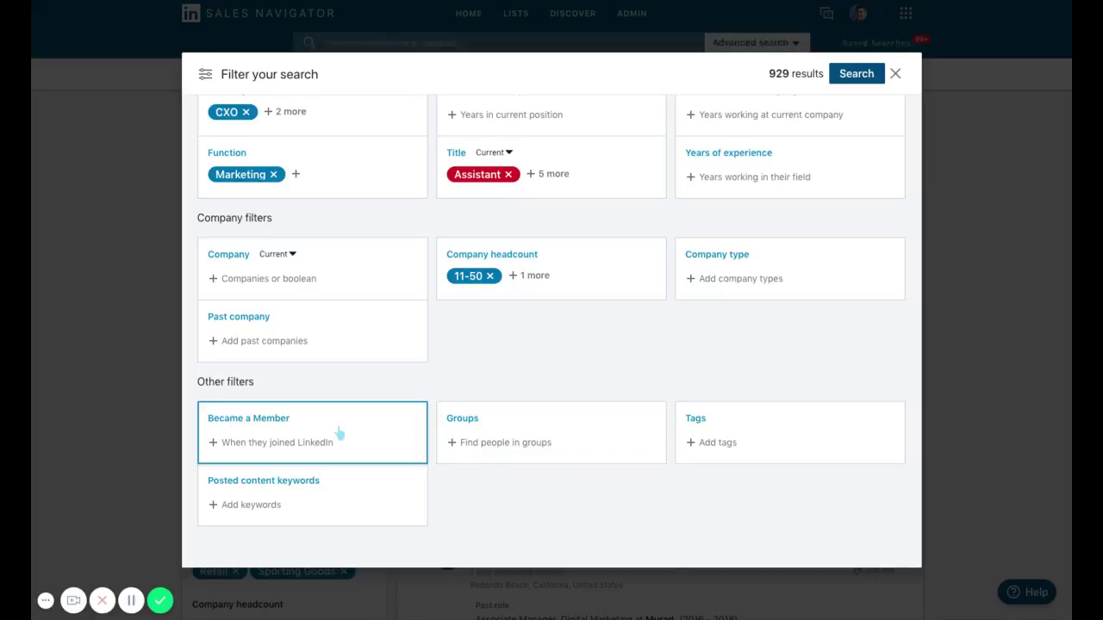
# Run the search from the full filter set and look through the lead results
pyautogui.scroll(5, 467, 374)
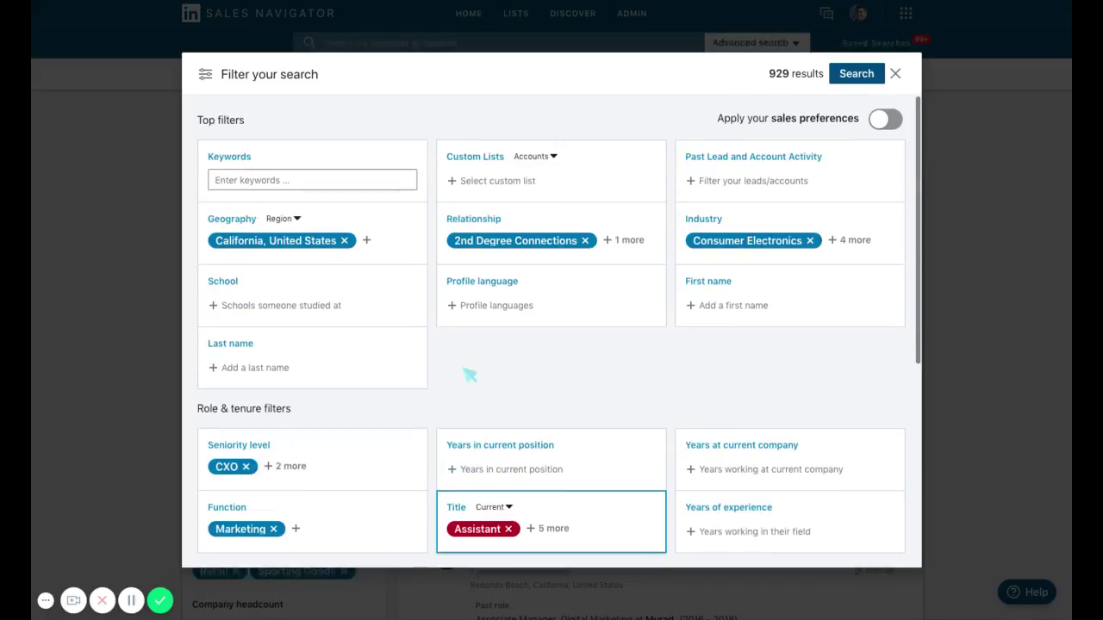
pyautogui.click(866, 78)
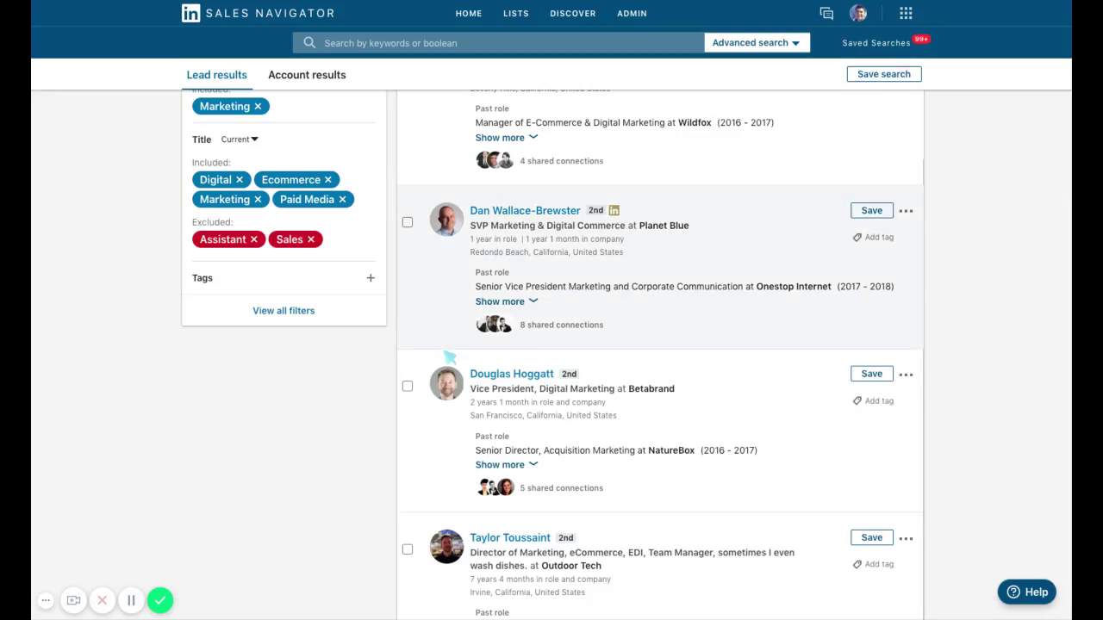
pyautogui.scroll(5, 767, 373)
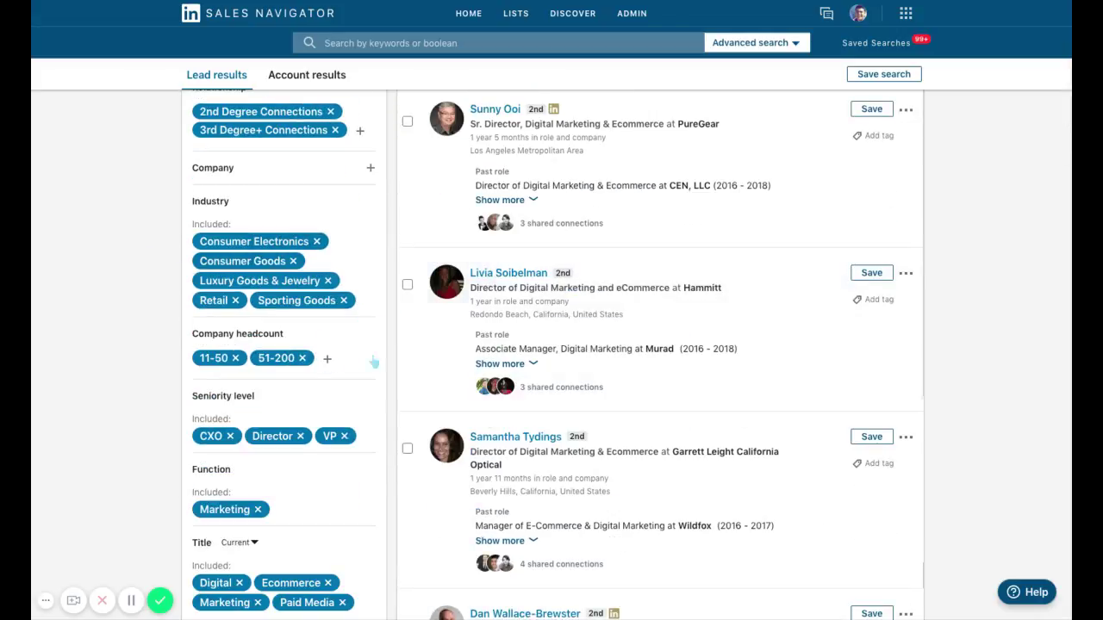
pyautogui.scroll(4, 310, 241)
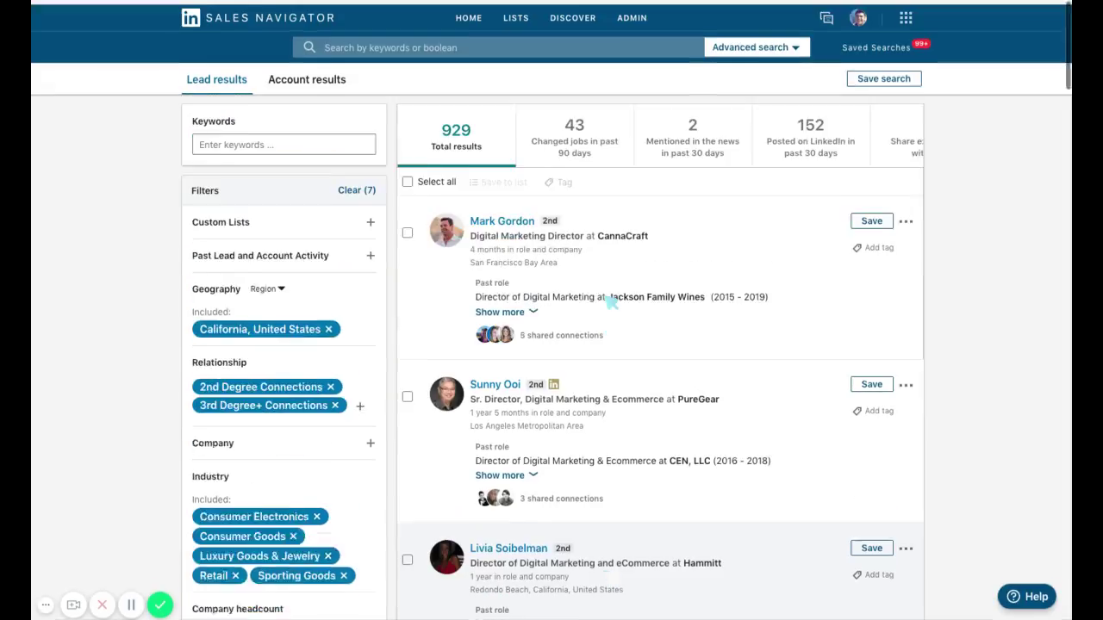
# Search the filtered leads for the keyword Ecommerce
pyautogui.click(255, 140)
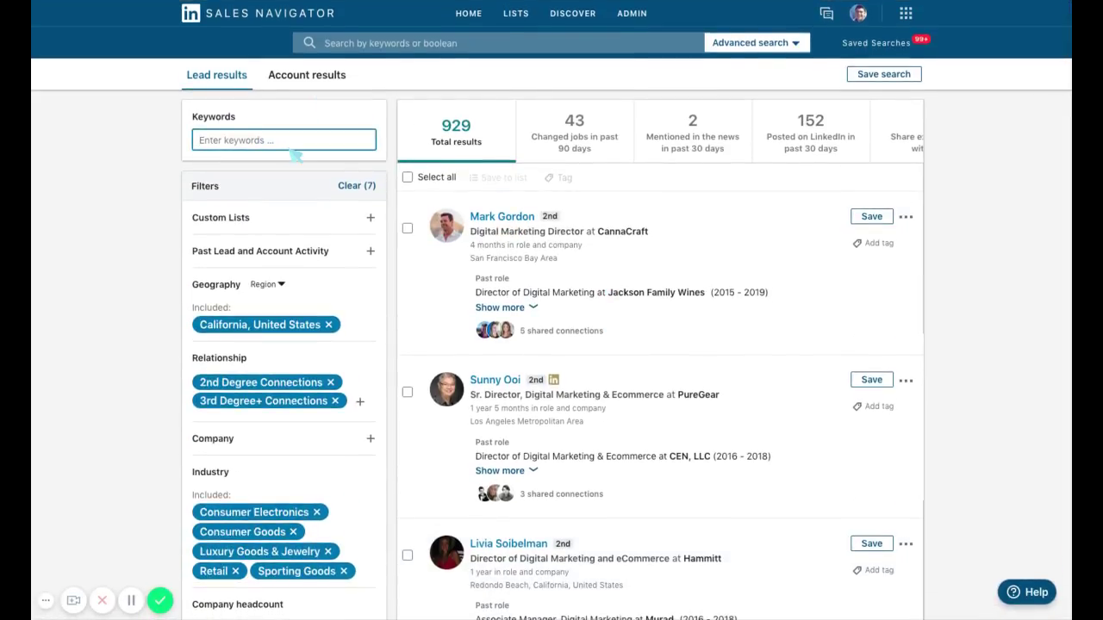
pyautogui.scroll(-1, 310, 512)
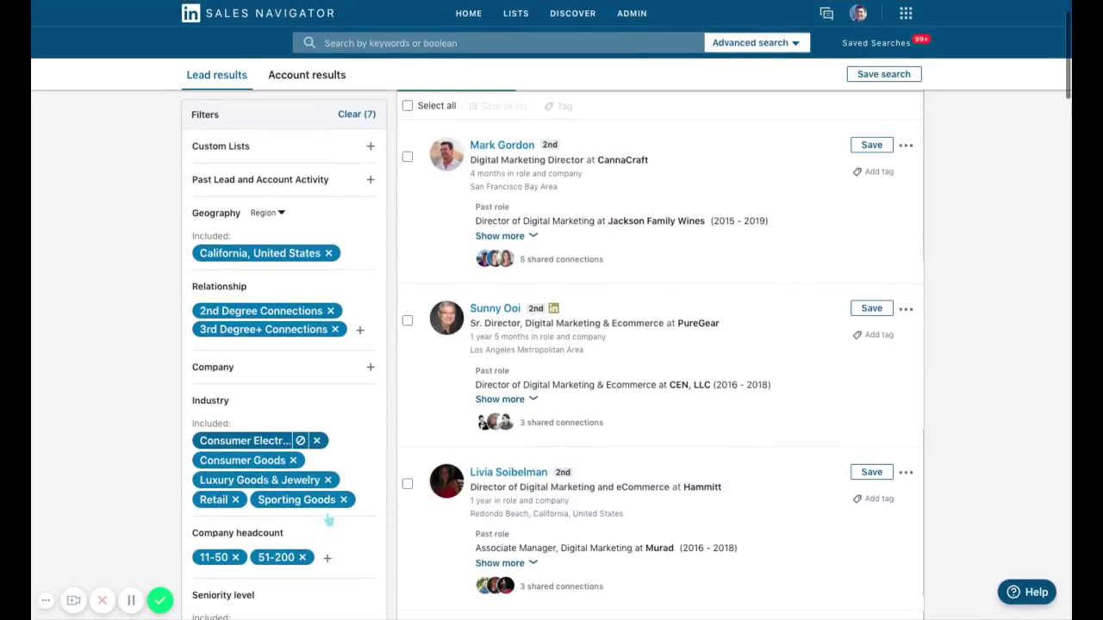
pyautogui.scroll(1, 360, 463)
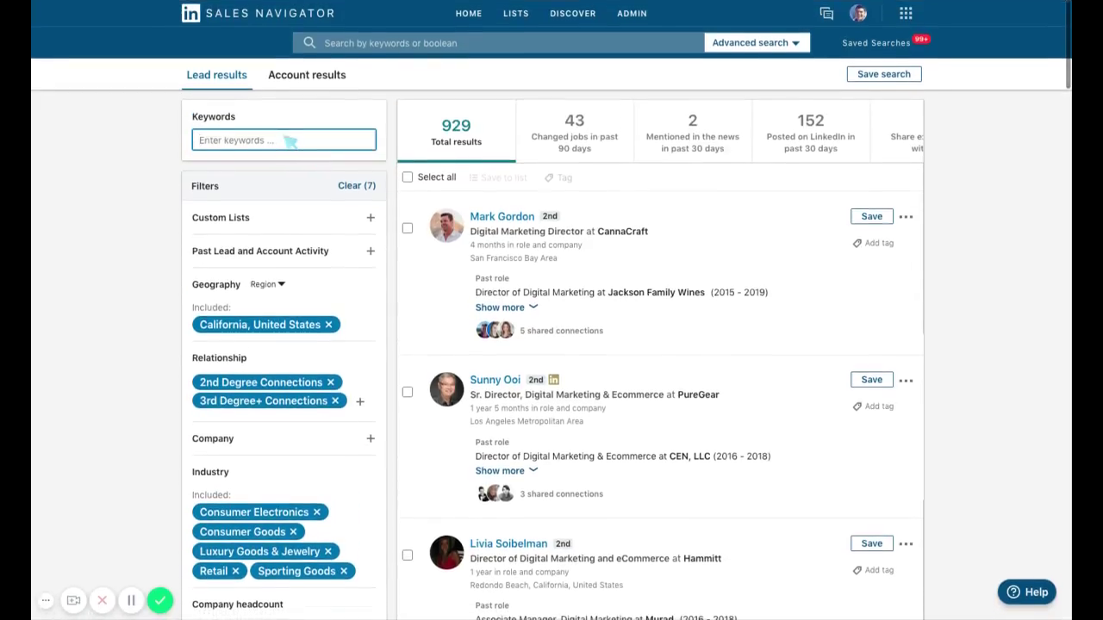
pyautogui.write('Ecommer')
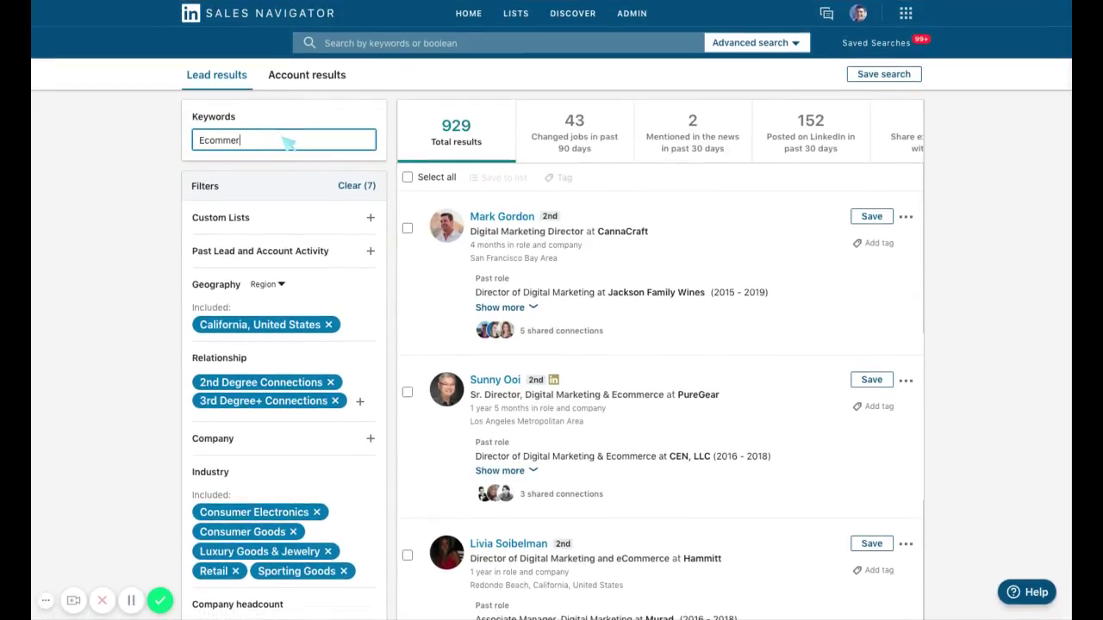
pyautogui.write('ce')
pyautogui.press('Return')
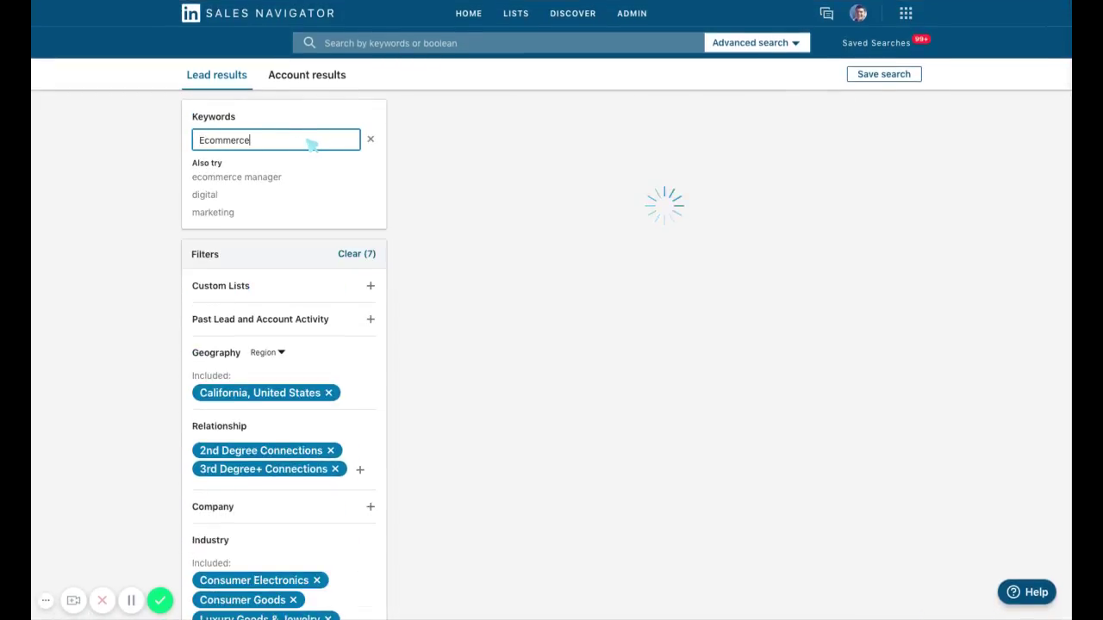
# Extend the keyword search to the boolean expression Ecommerce OR Shopify and run it
pyautogui.write('O')
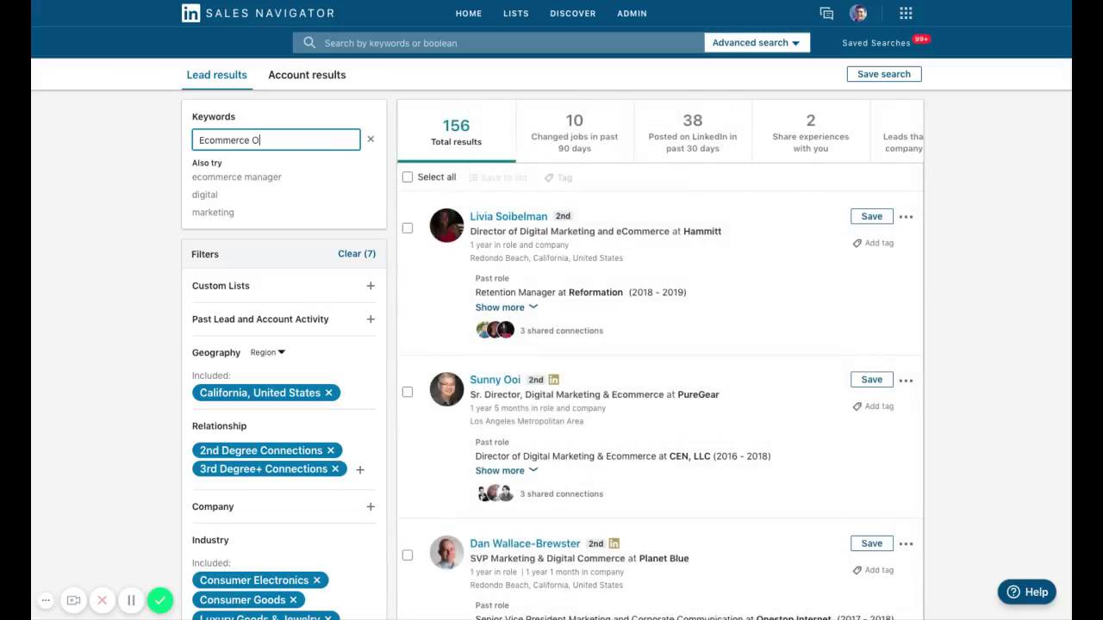
pyautogui.write('R S')
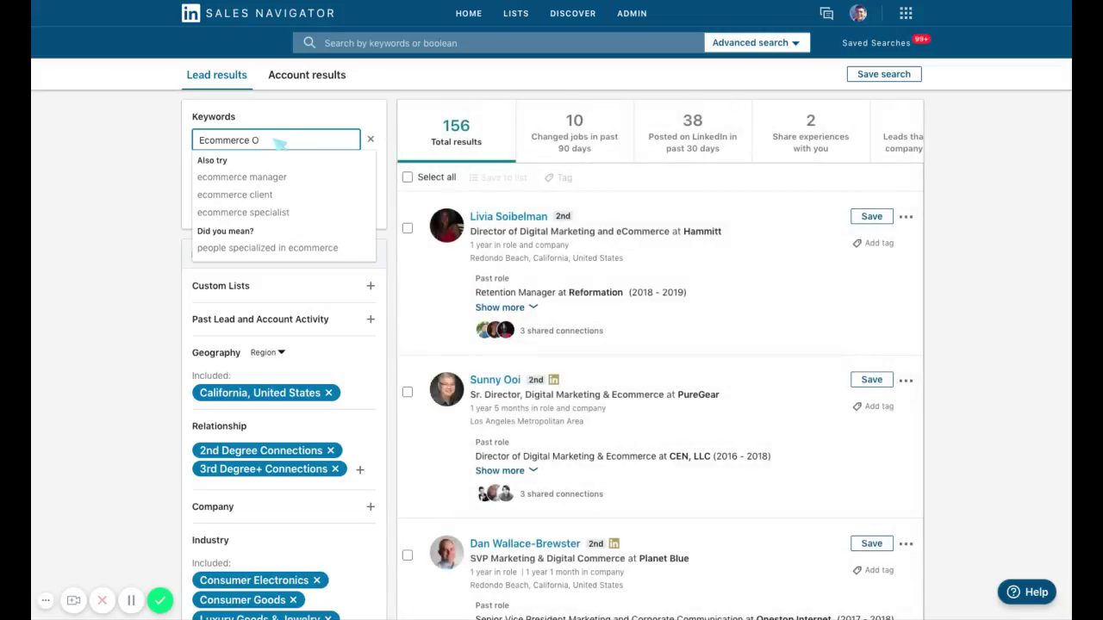
pyautogui.write('R')
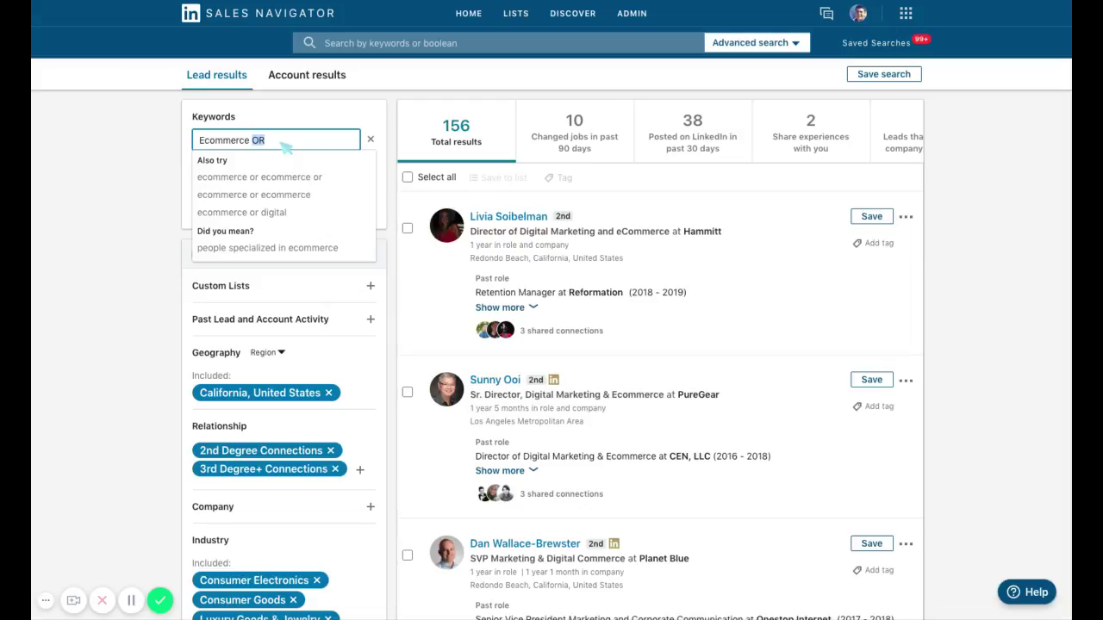
pyautogui.write(' Shopify')
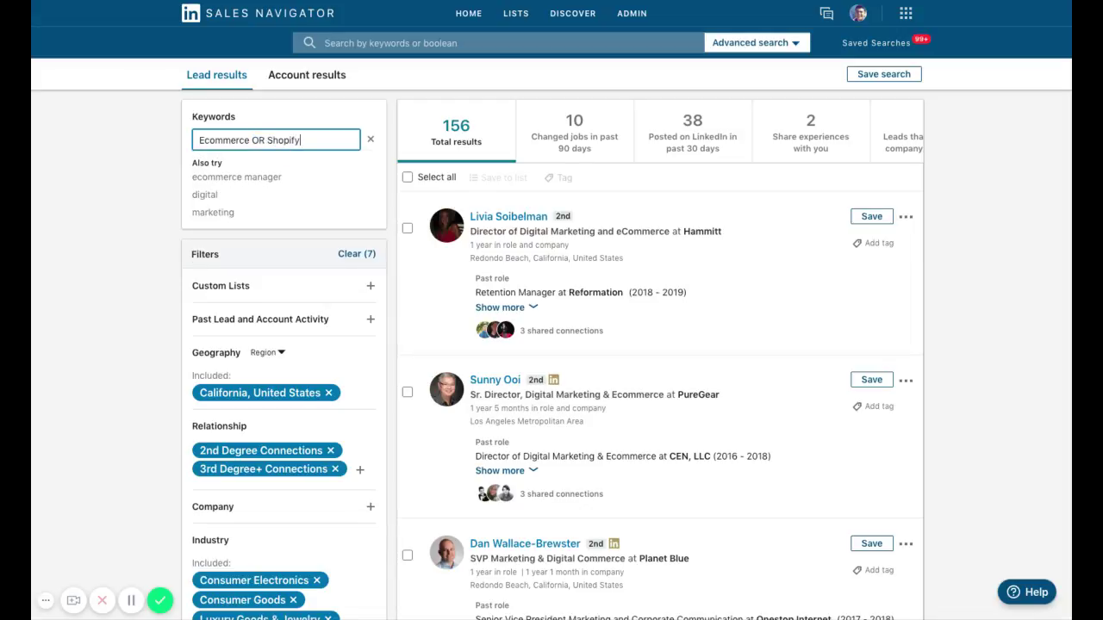
pyautogui.press('Return')
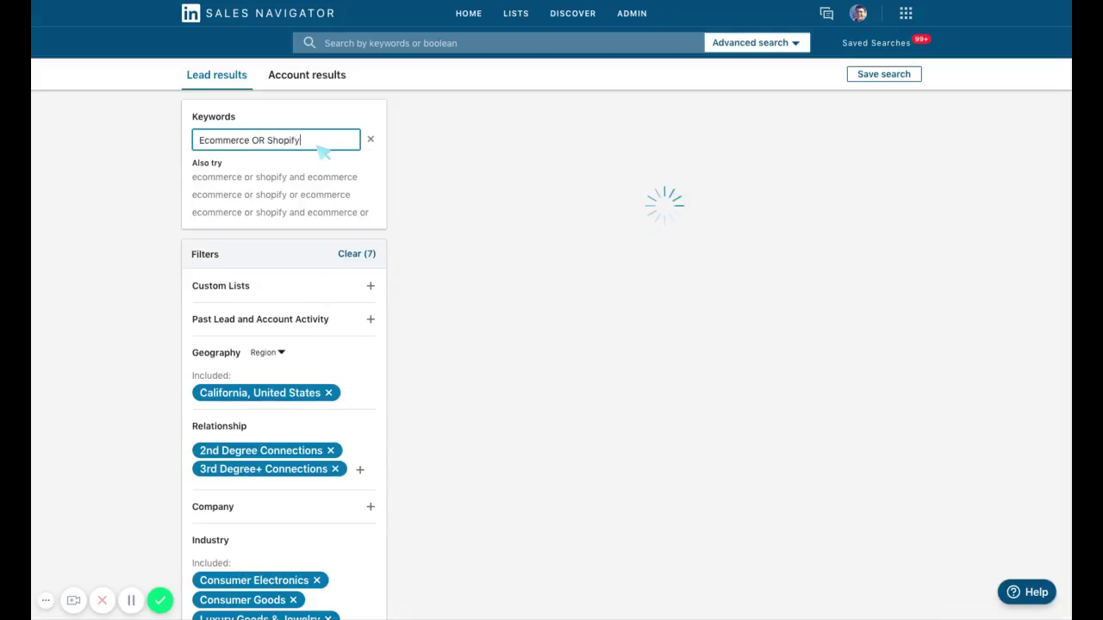
# Group the existing keywords in parentheses, require Digital, and run the boolean search (Ecommerce OR Shopify) AND Digital
pyautogui.write(')')
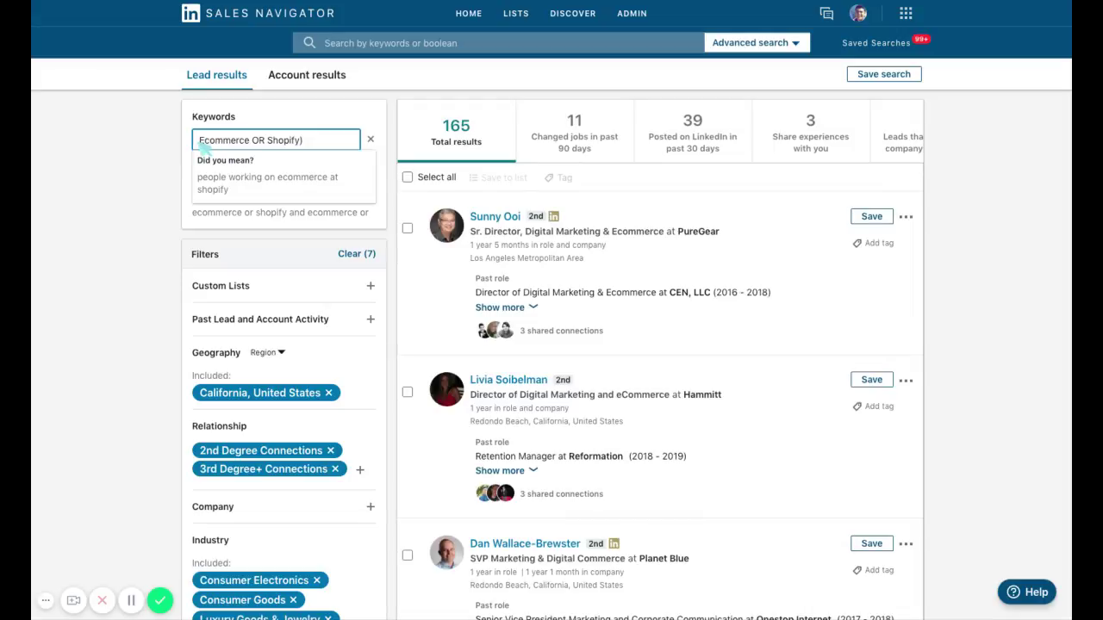
pyautogui.click(201, 145)
pyautogui.write('(')
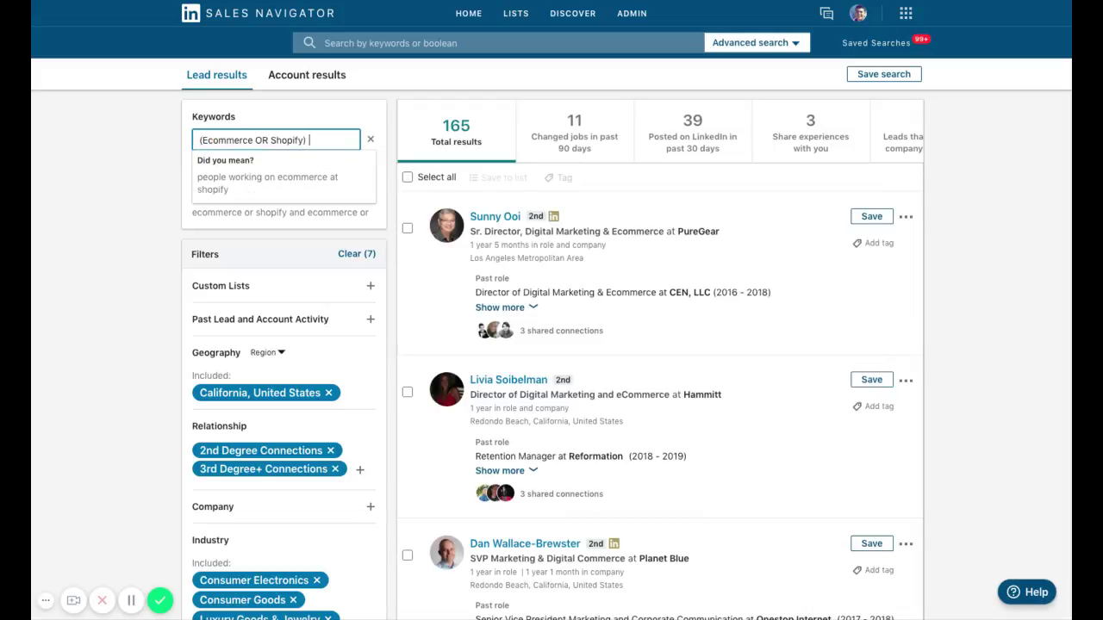
pyautogui.write('AND')
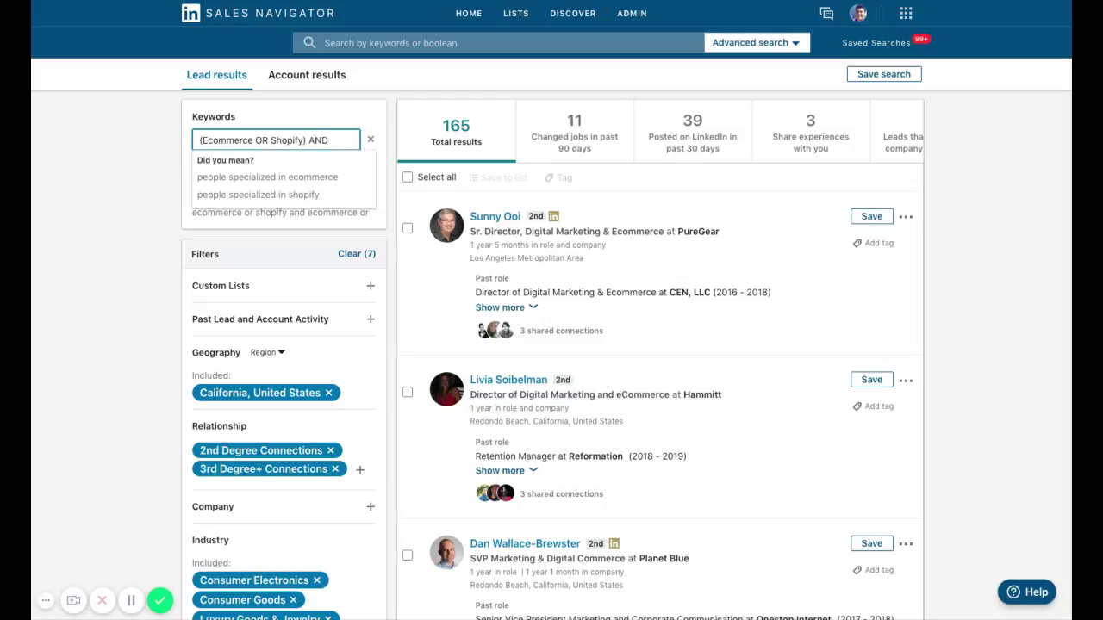
pyautogui.write(' Digital')
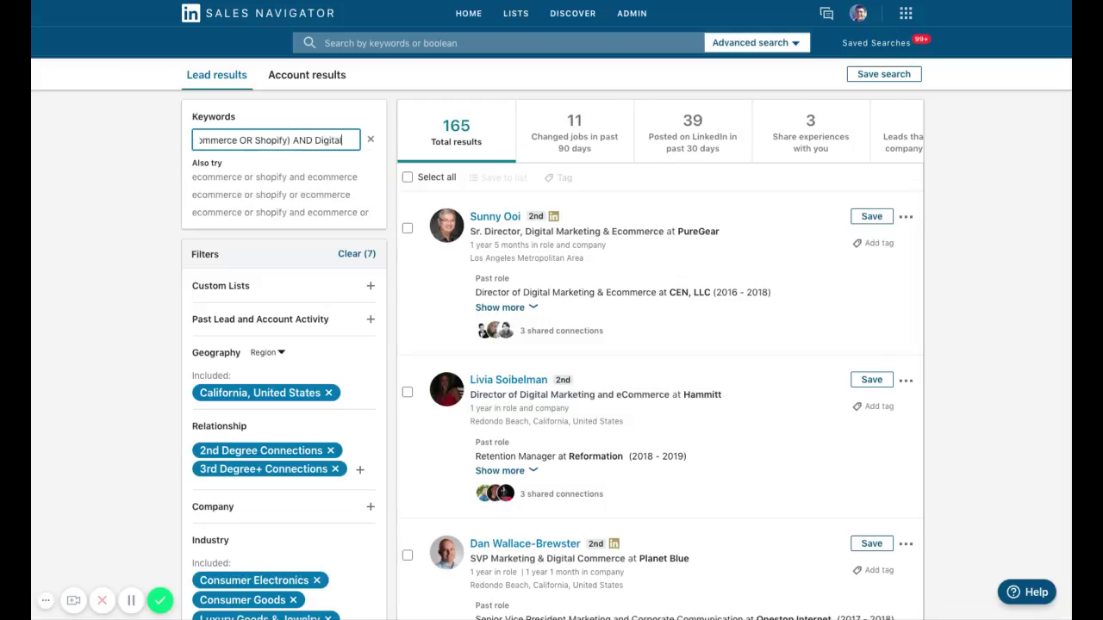
pyautogui.press('Return')
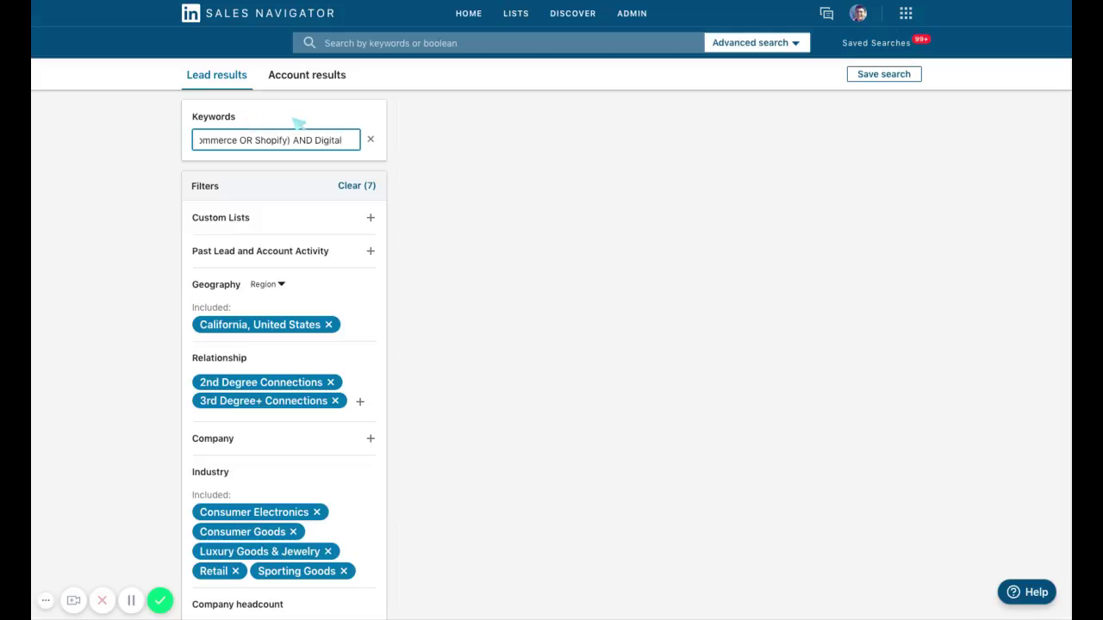
# Review the full keyword expression, the lead results it returns, and the title filters applied alongside it
pyautogui.click(172, 142)
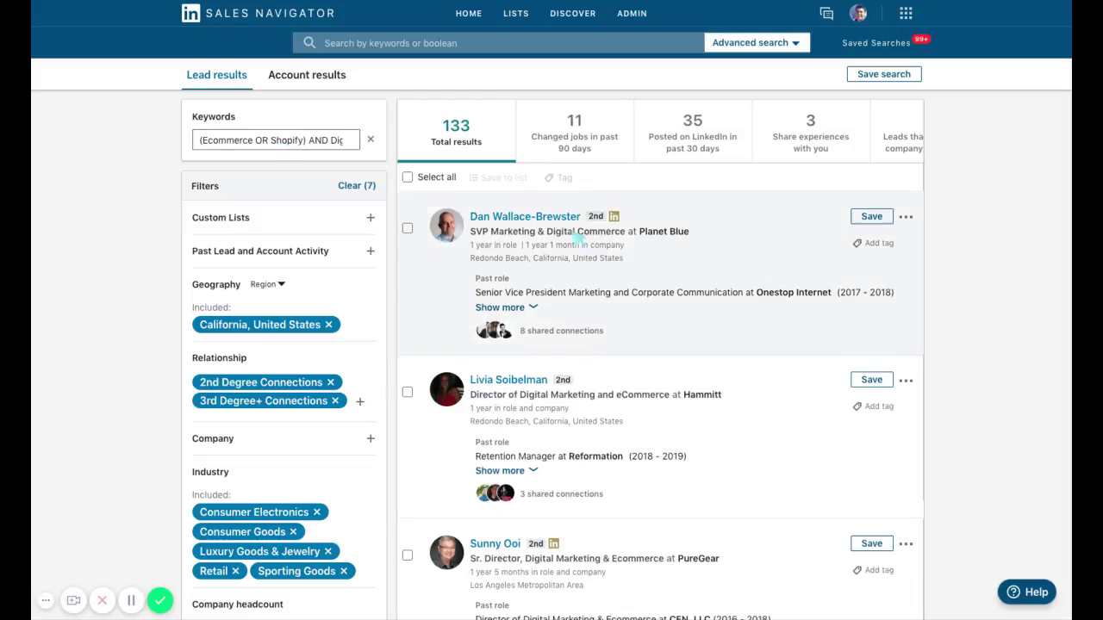
pyautogui.click(297, 145)
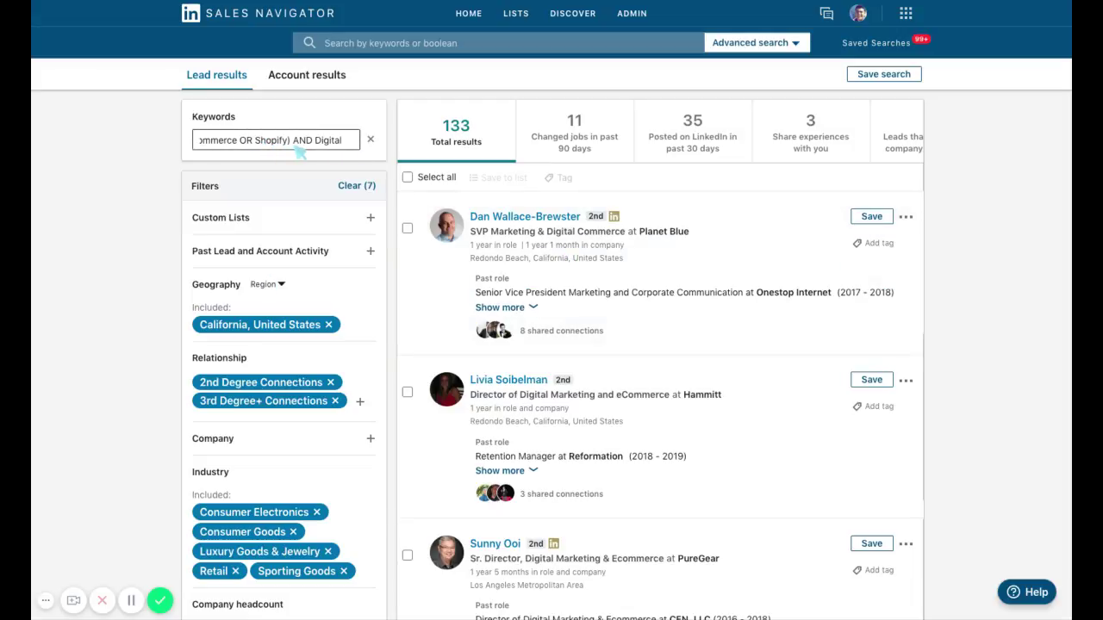
pyautogui.click(349, 146)
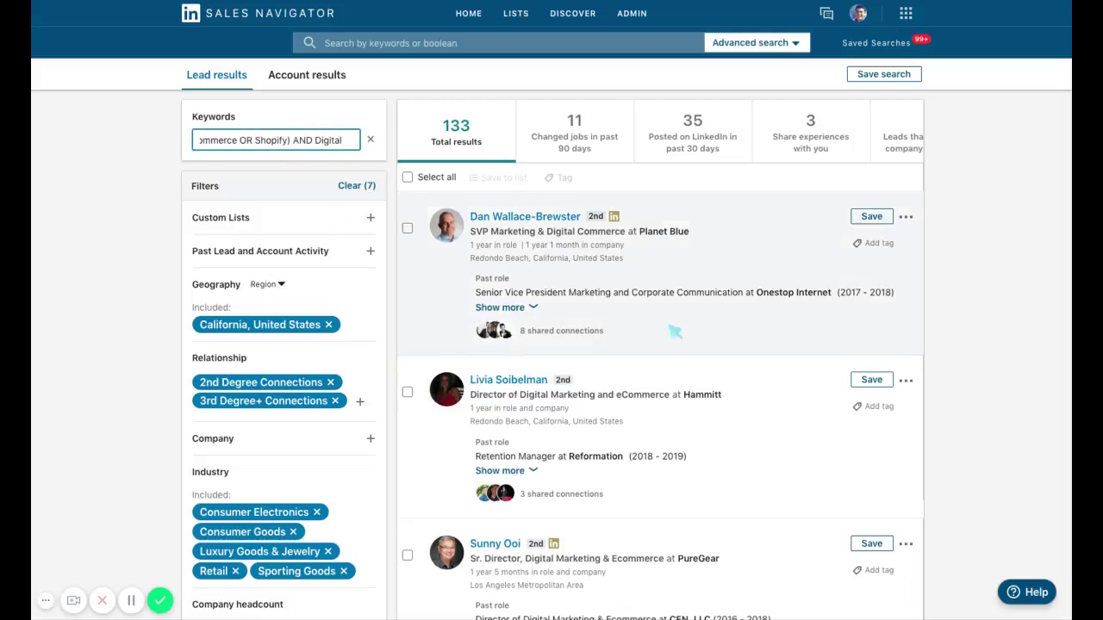
pyautogui.scroll(-7, 689, 362)
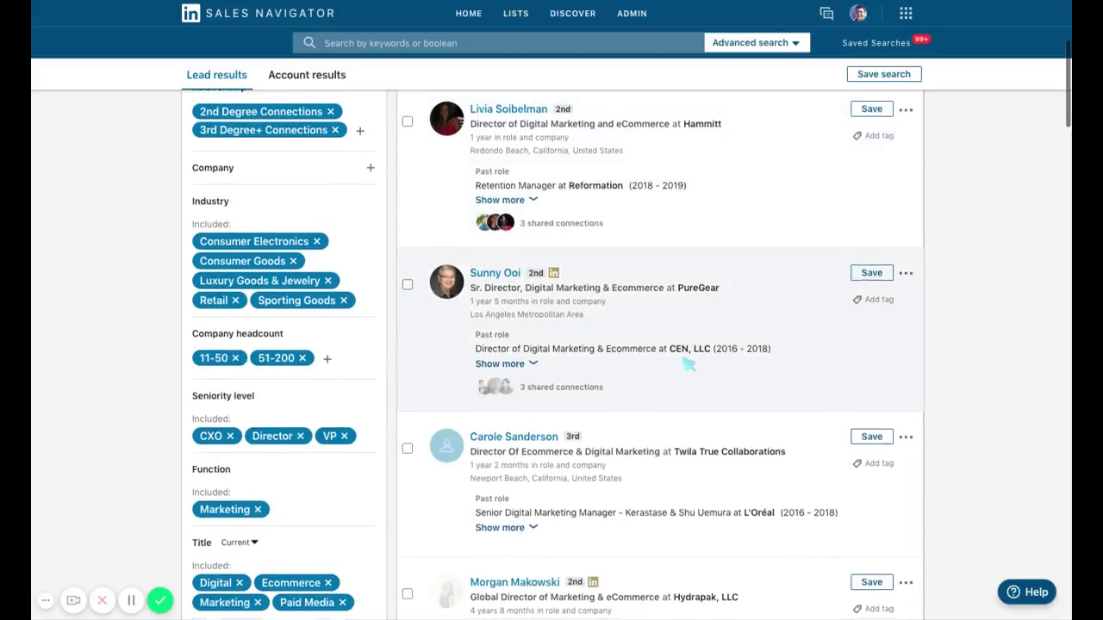
pyautogui.scroll(-1, 724, 337)
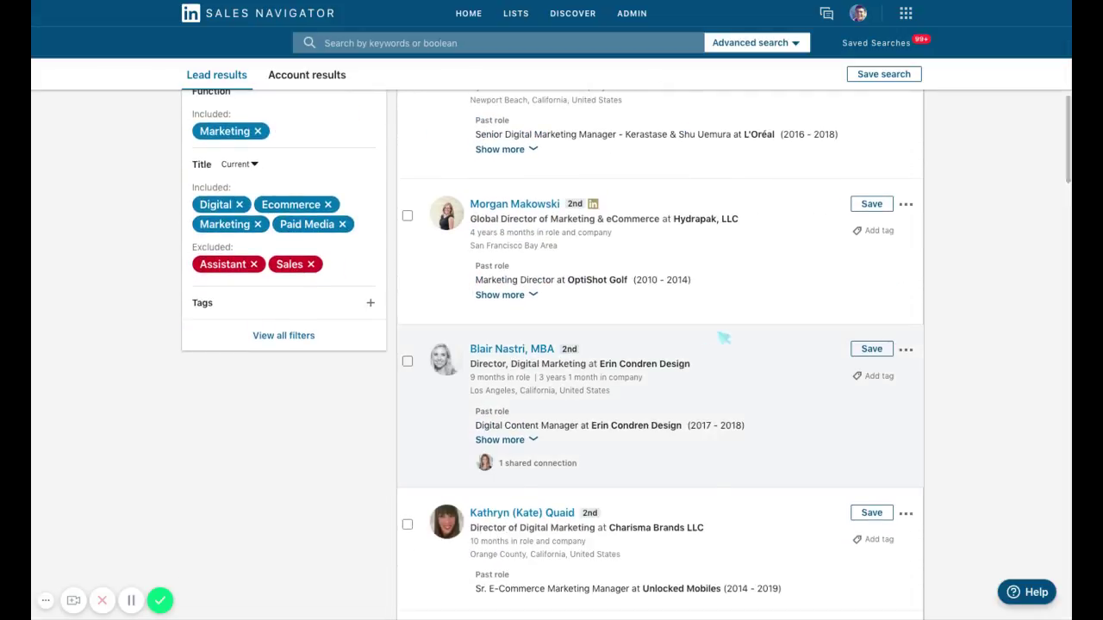
pyautogui.scroll(-1, 728, 328)
pyautogui.scroll(-3, 730, 325)
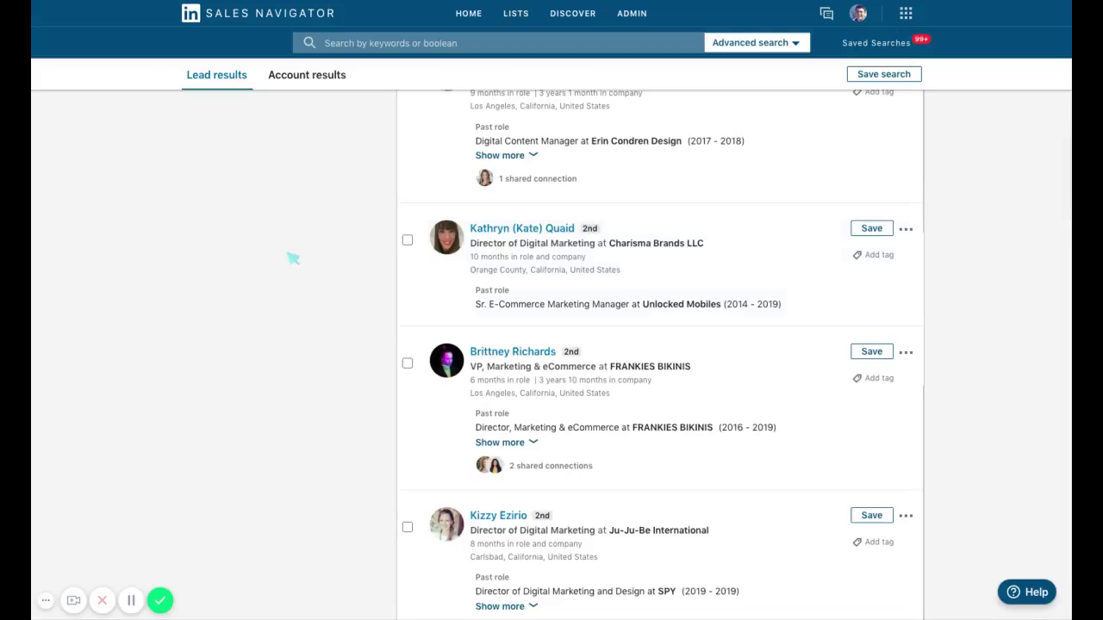
pyautogui.scroll(5, 377, 316)
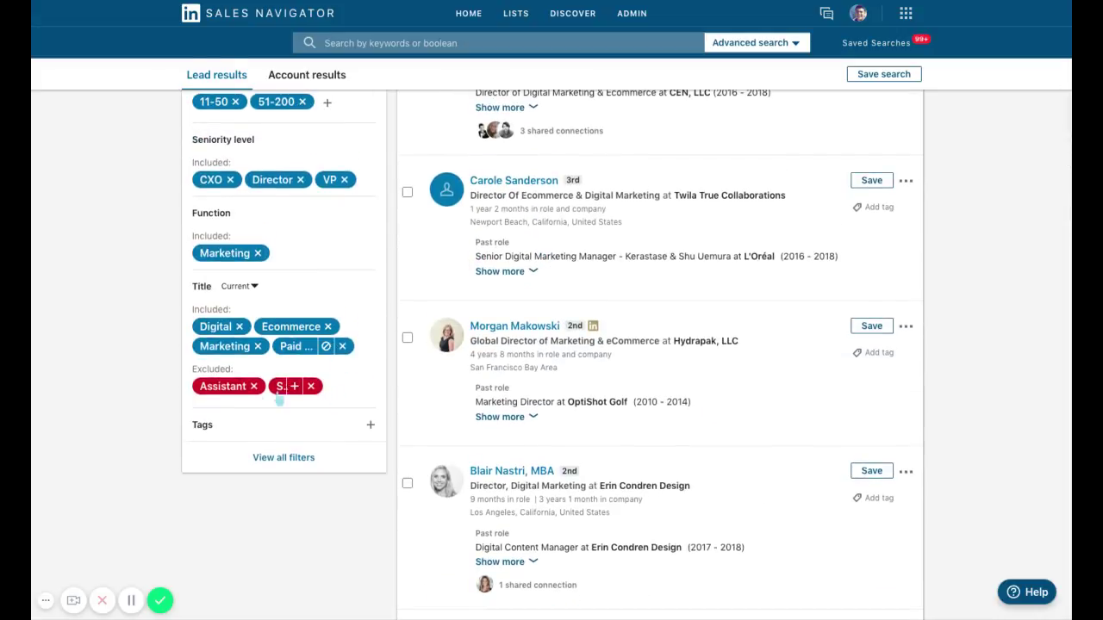
pyautogui.scroll(6, 425, 377)
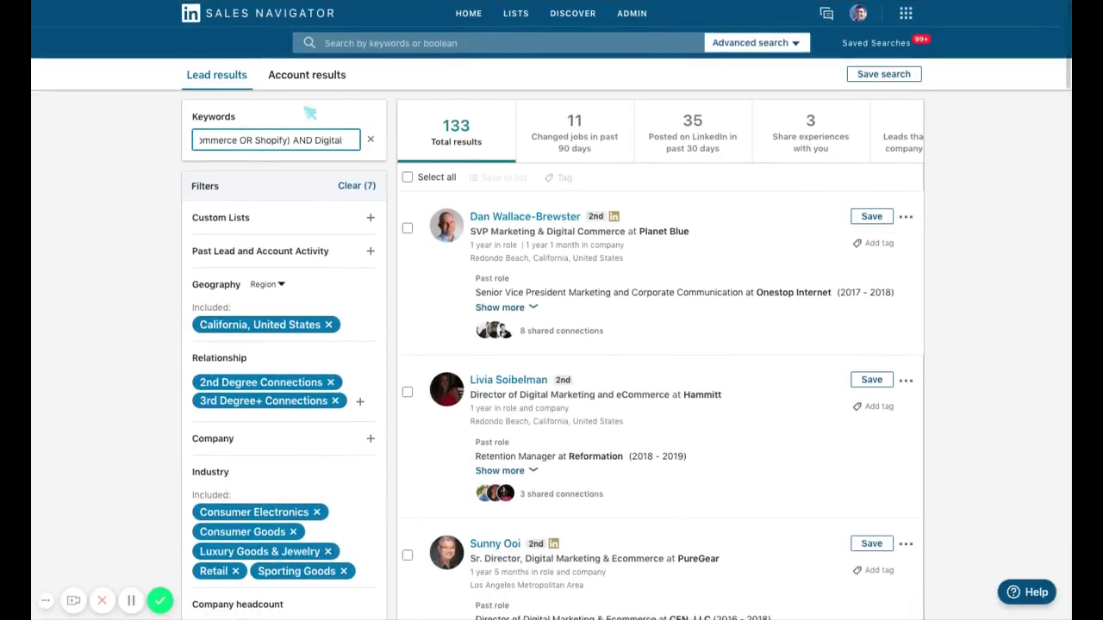
# Nest the keyword expression and exclude Sales, running the search ((Ecommerce OR Shopify) AND Digital) NOT Sales
pyautogui.write('))')
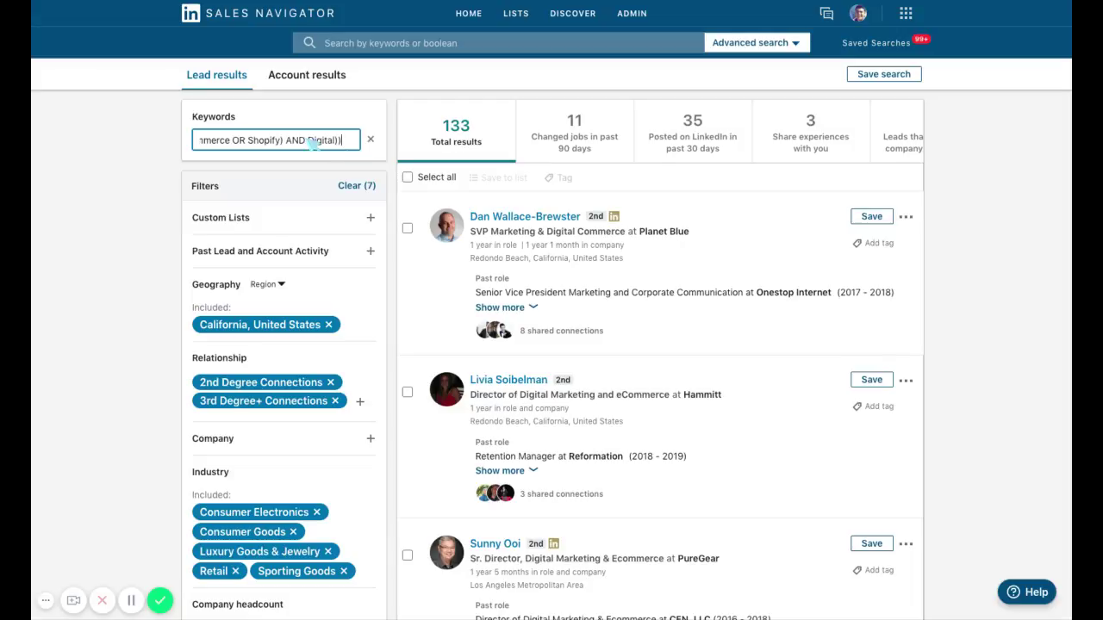
pyautogui.moveTo(293, 143); pyautogui.dragTo(221, 145)
pyautogui.click(205, 145)
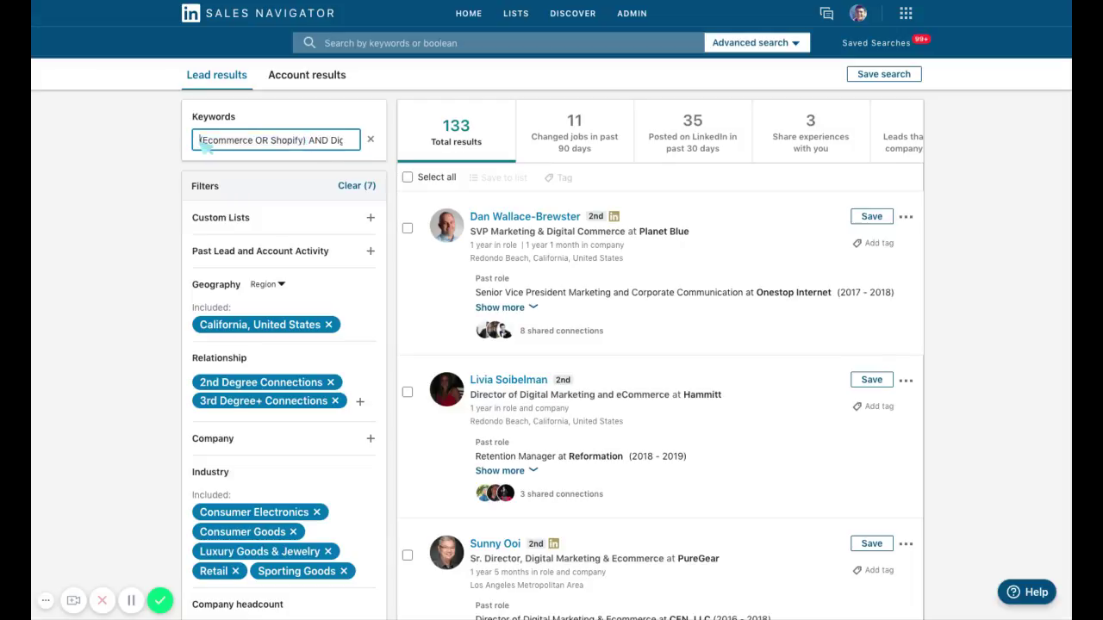
pyautogui.write('(')
pyautogui.moveTo(261, 146); pyautogui.dragTo(421, 152)
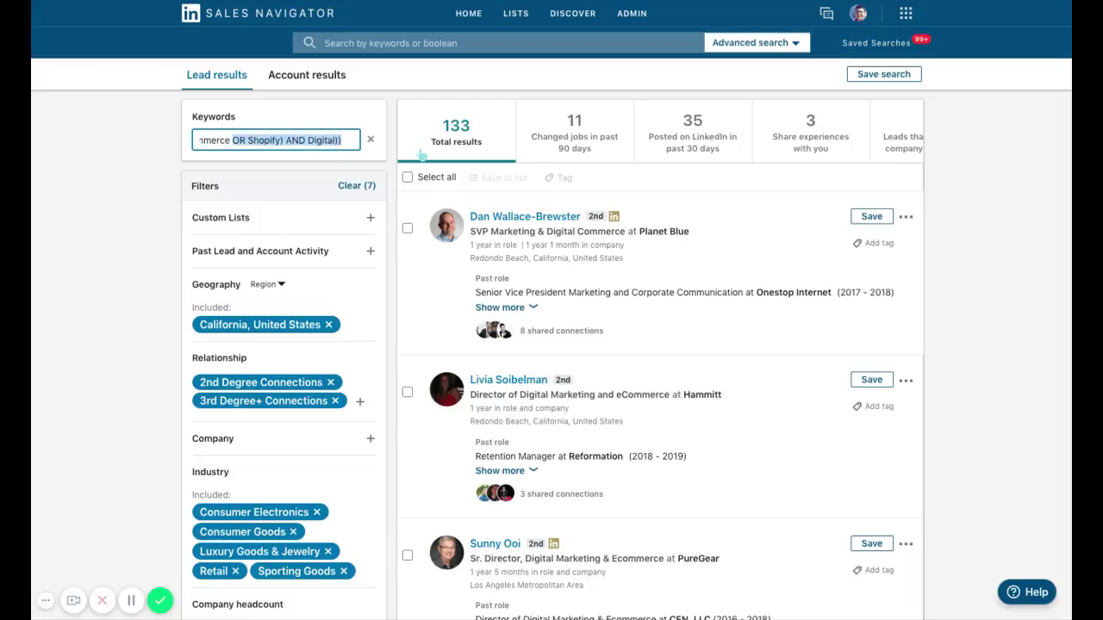
pyautogui.click(351, 144)
pyautogui.write('NOT ')
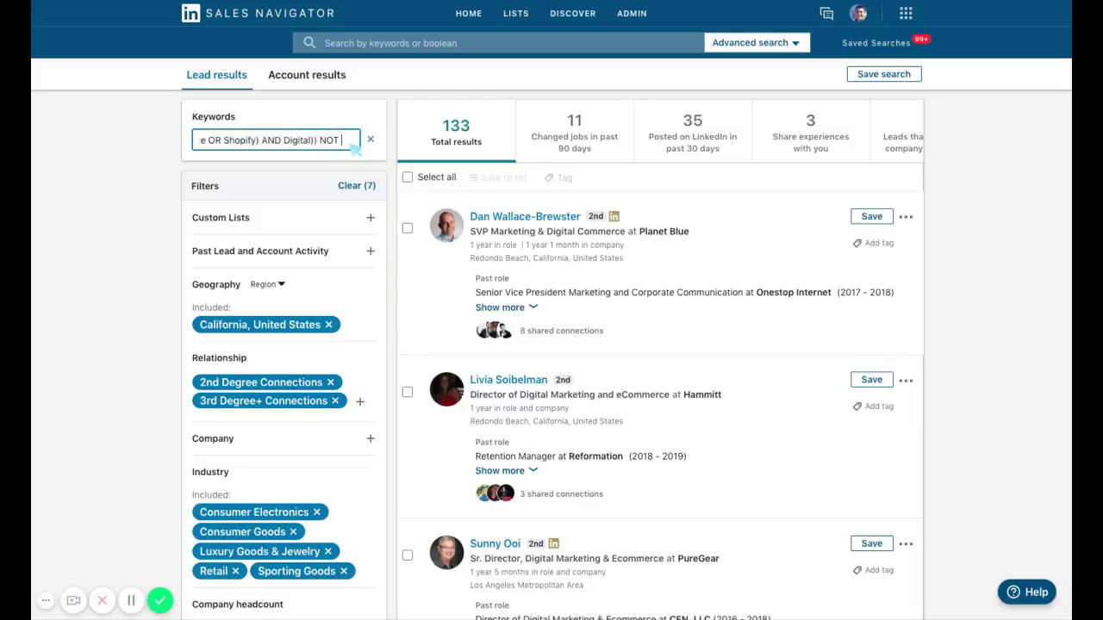
pyautogui.write('Sales')
pyautogui.press('Return')
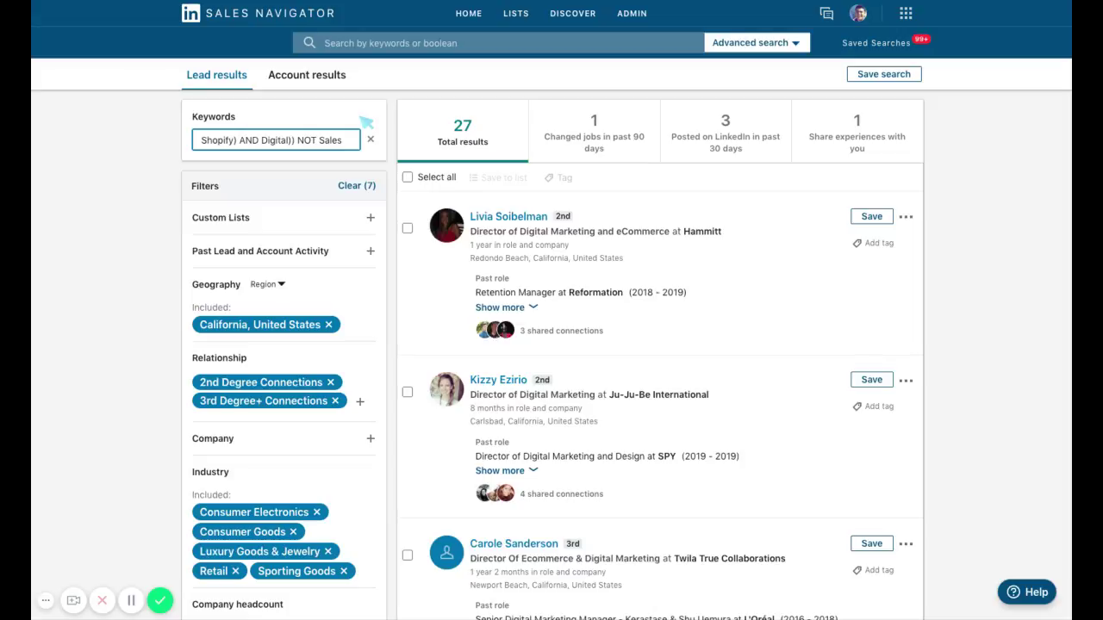
# Check the start of the keyword expression and look through the job titles and companies in the narrowed lead results
pyautogui.click(154, 151)
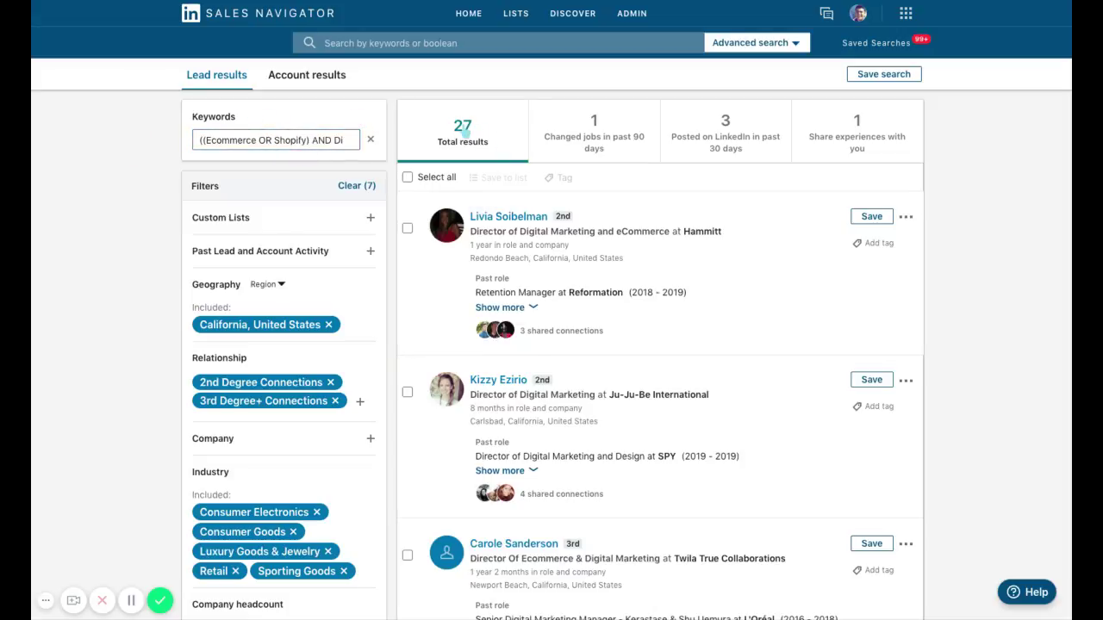
pyautogui.scroll(-10, 707, 307)
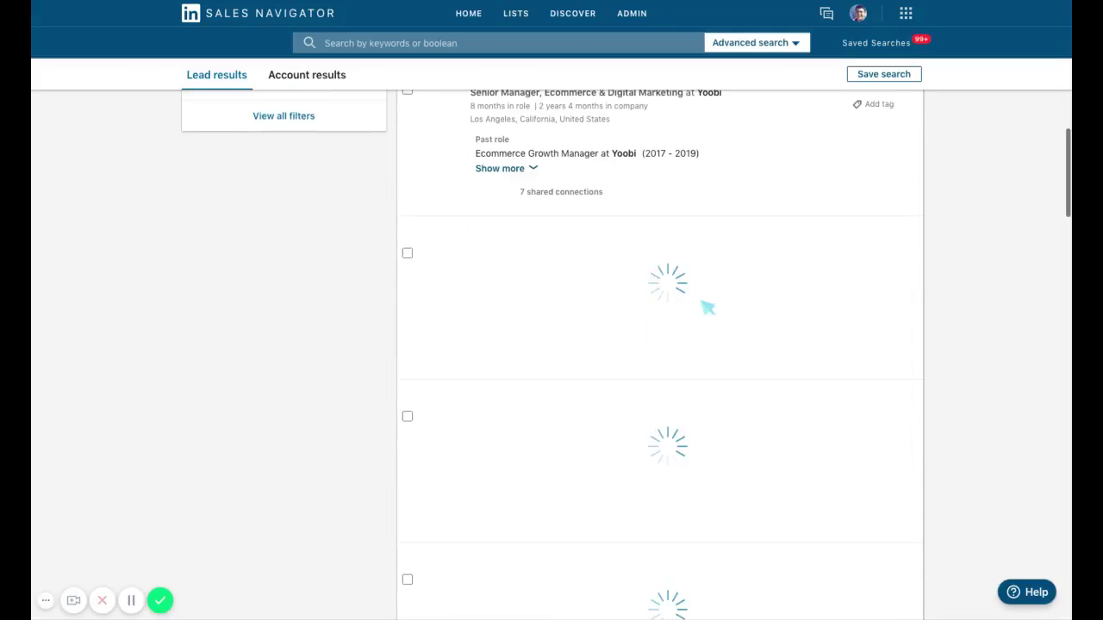
pyautogui.scroll(-5, 706, 308)
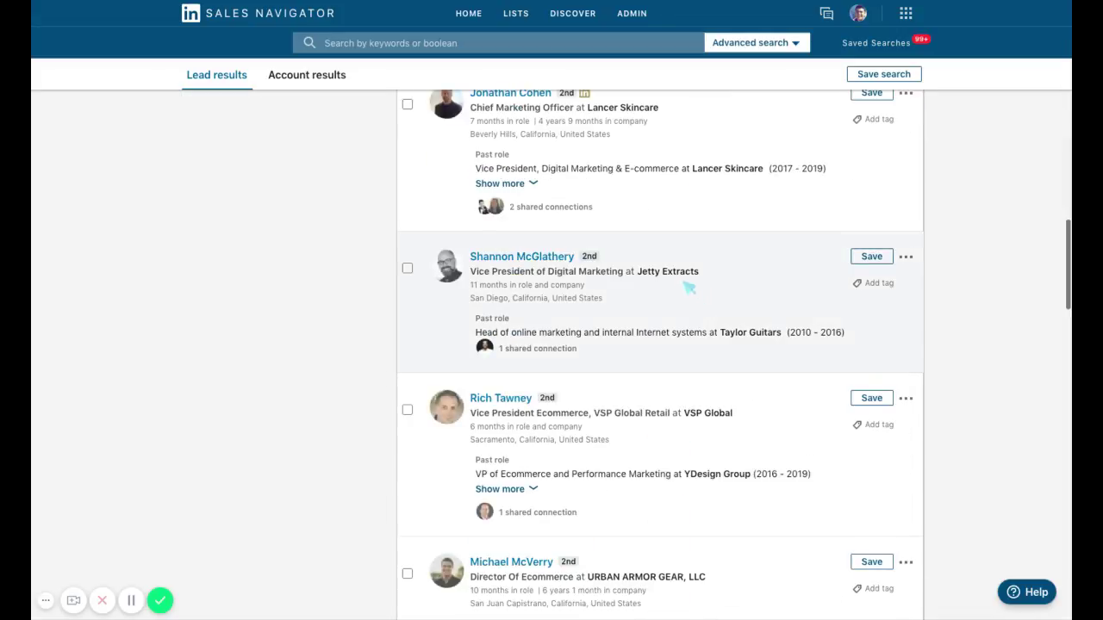
pyautogui.scroll(-2, 621, 310)
pyautogui.scroll(15, 573, 357)
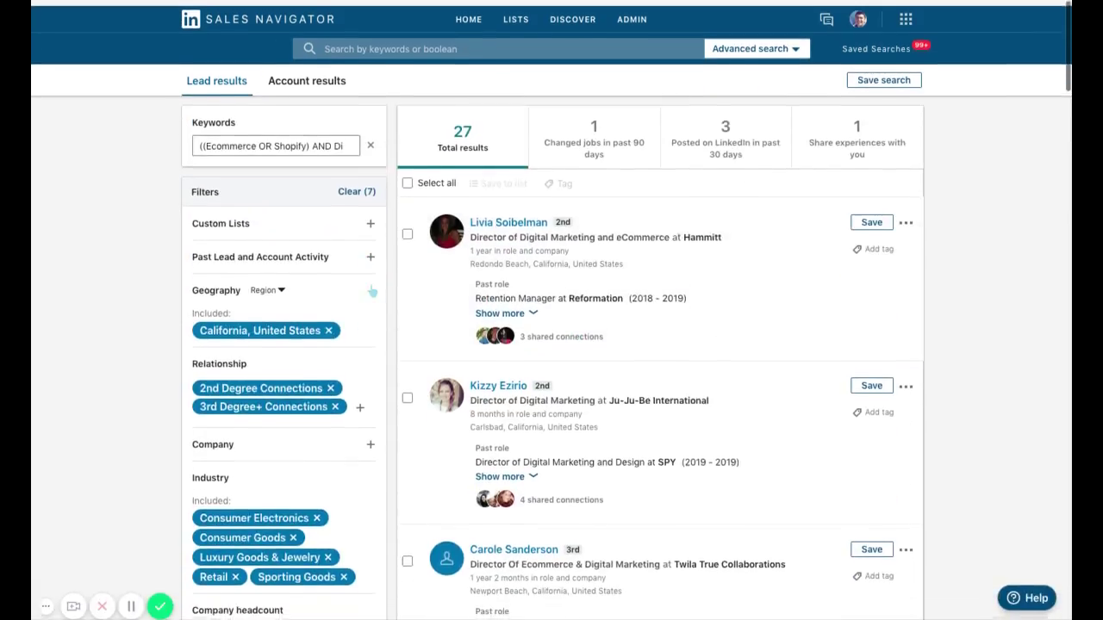
# Look up region suggestions for "unit" in the geography filter, and close it without adding a region
pyautogui.click(351, 326)
pyautogui.write('unit')
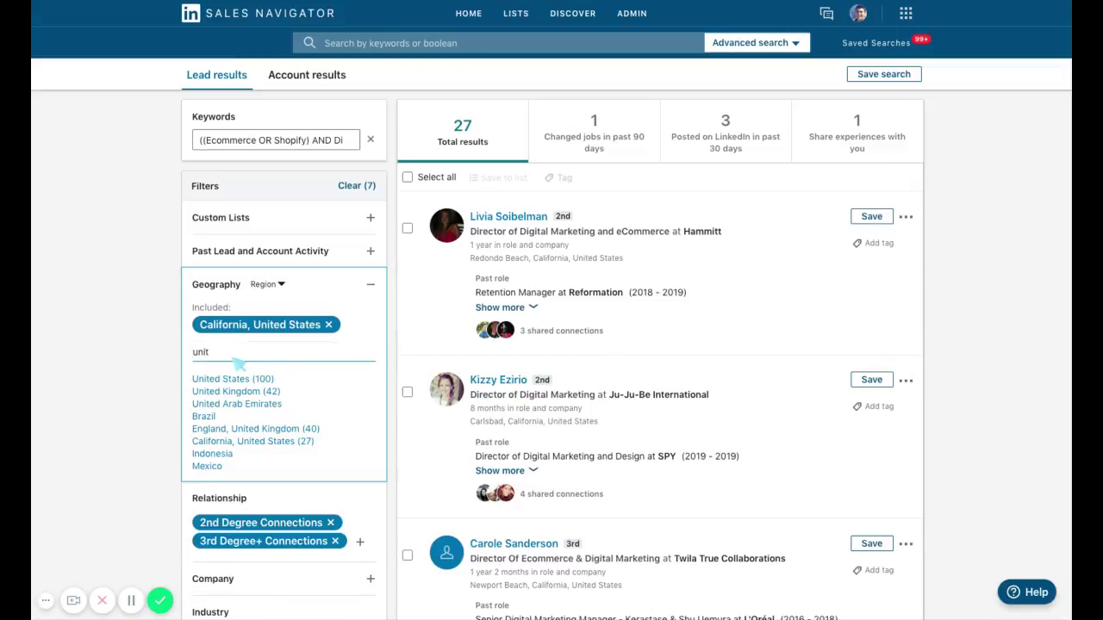
pyautogui.press('Escape')
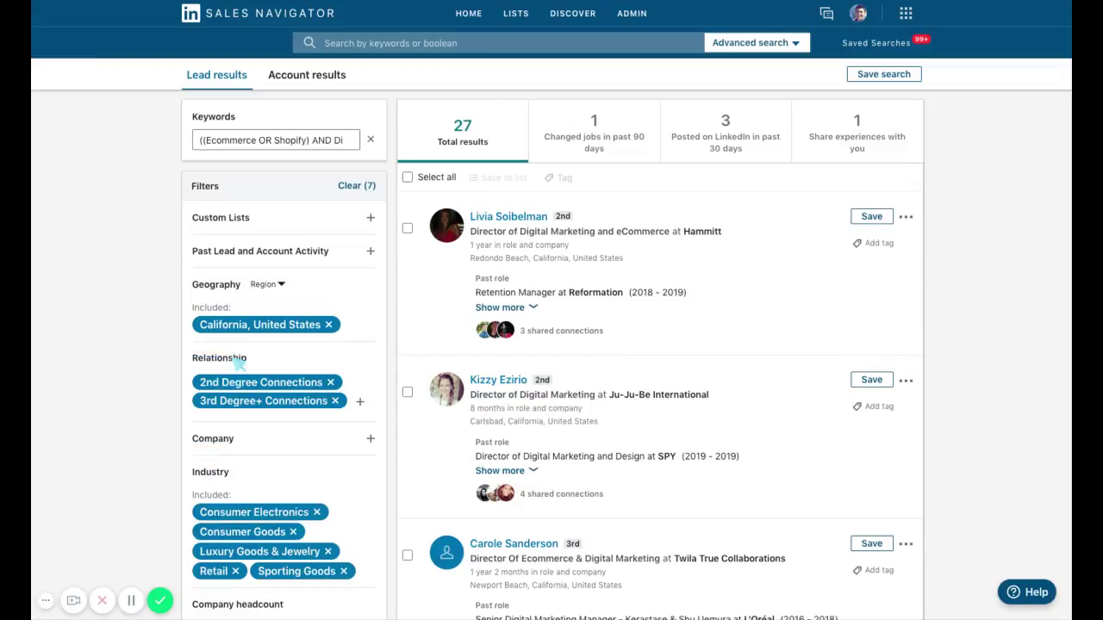
# Look up Marketing in the industry filter's suggestions, and clear the entry without adding an industry
pyautogui.click(287, 140)
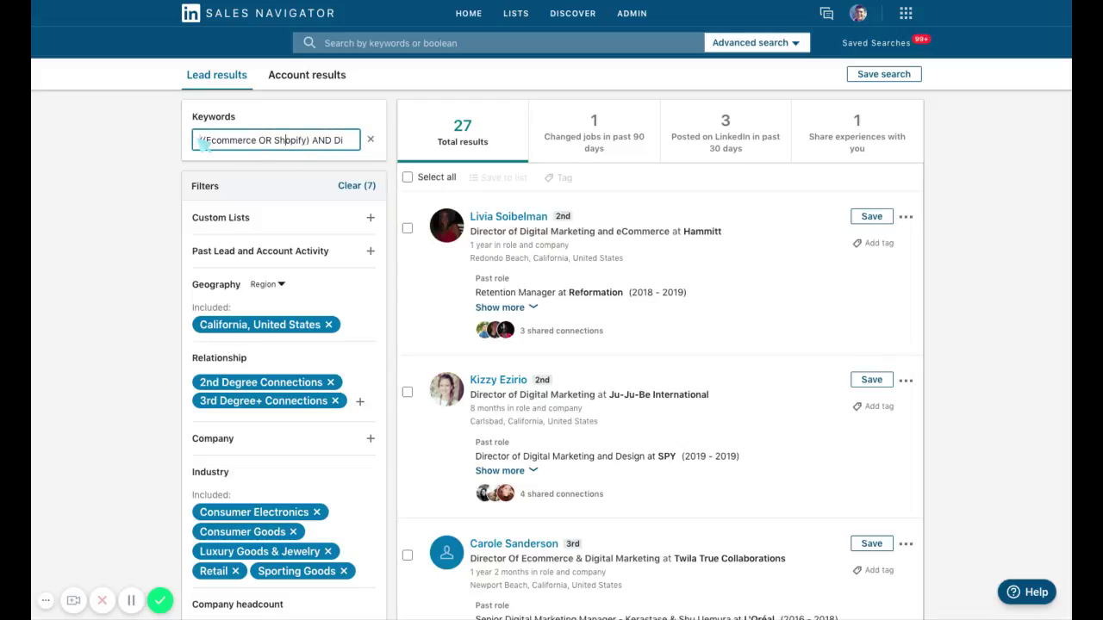
pyautogui.scroll(-3, 291, 350)
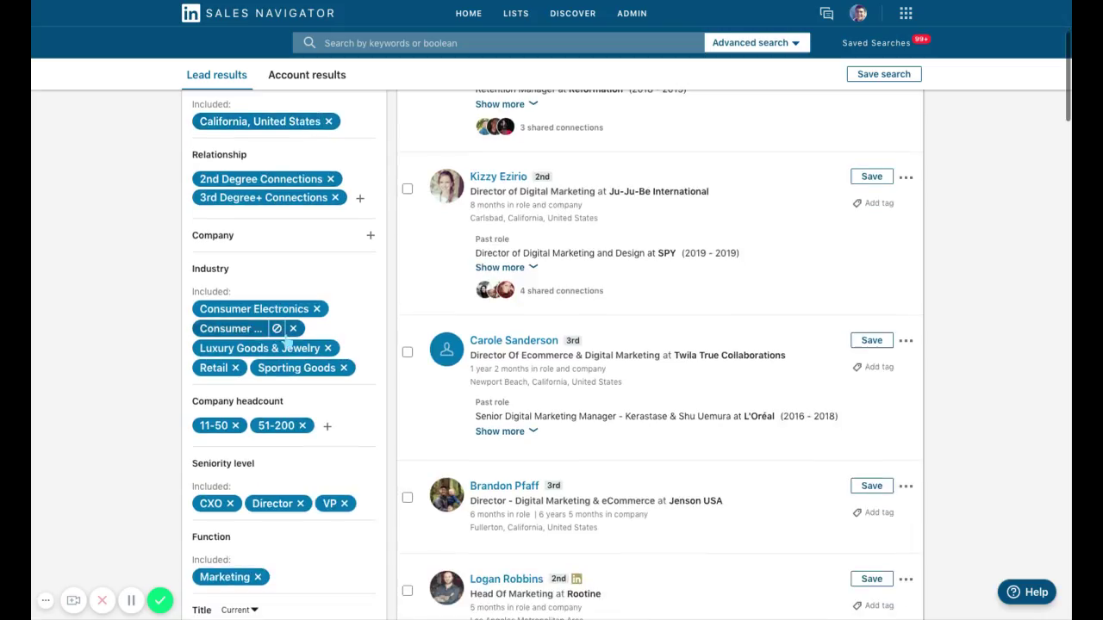
pyautogui.click(359, 337)
pyautogui.write('Marketing')
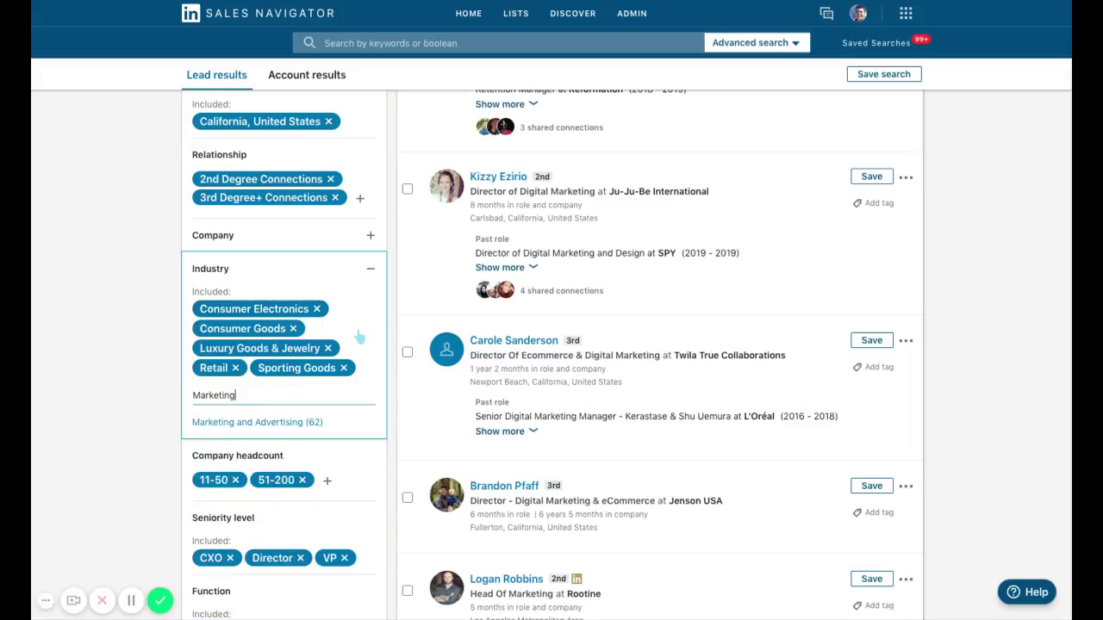
pyautogui.moveTo(248, 399); pyautogui.dragTo(200, 395)
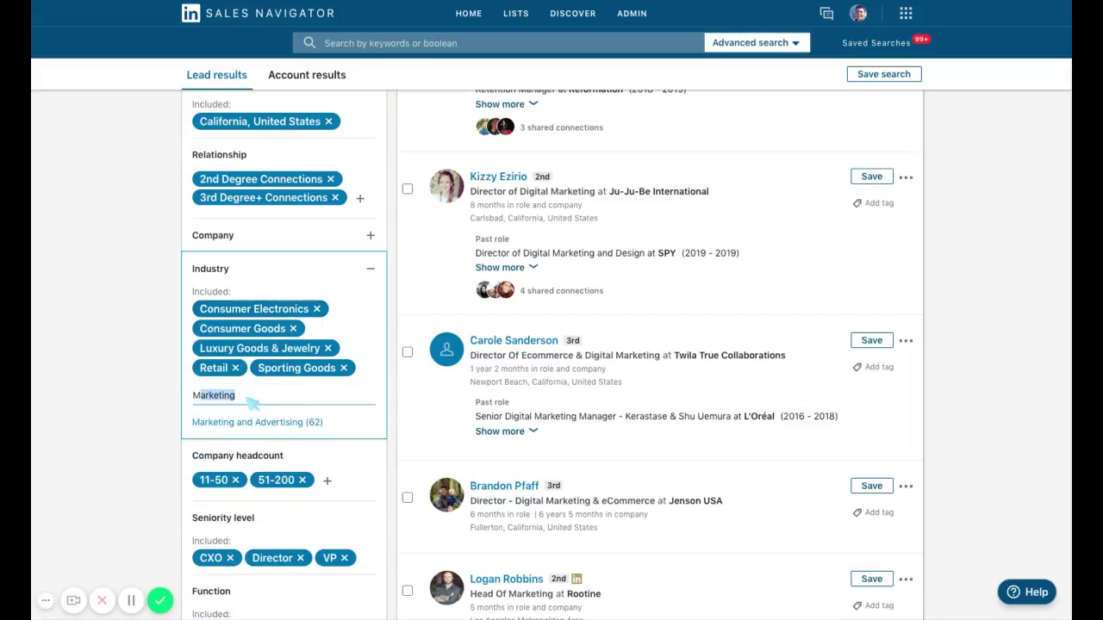
pyautogui.press('BackSpace')
pyautogui.click(155, 390)
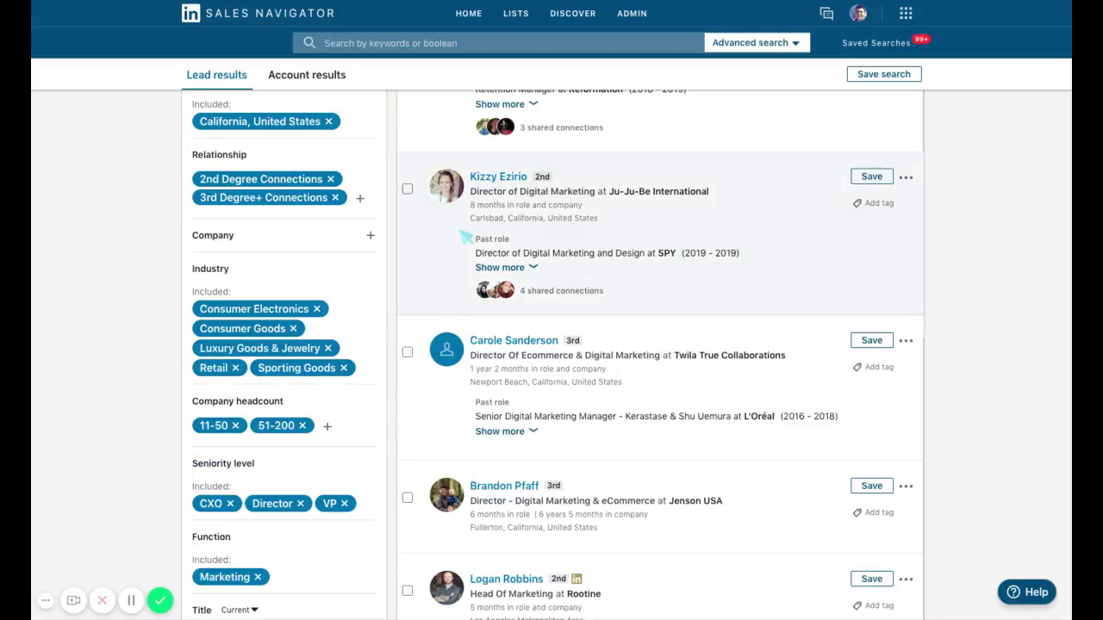
# Open the save form for the current search, view the list of saved searches, and close it
pyautogui.scroll(3, 465, 237)
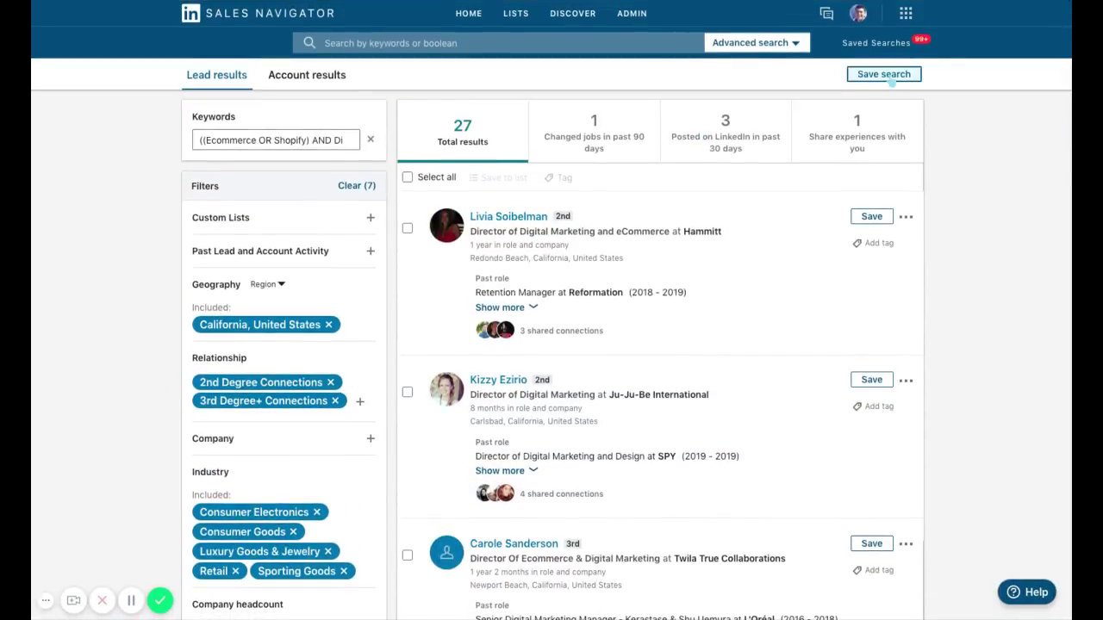
pyautogui.click(883, 74)
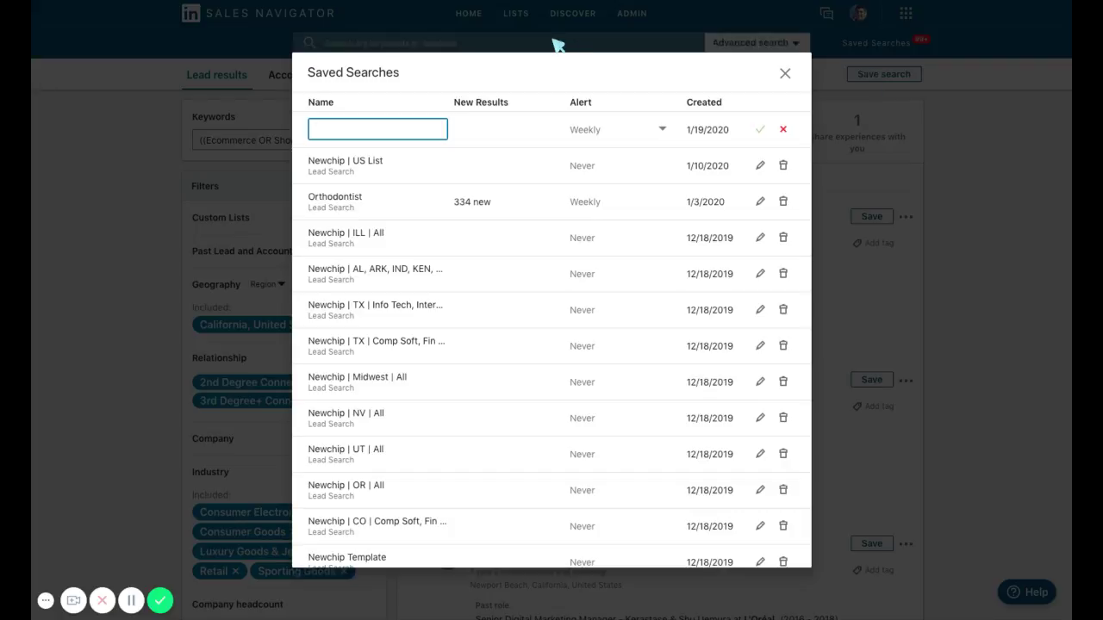
pyautogui.press('Return')
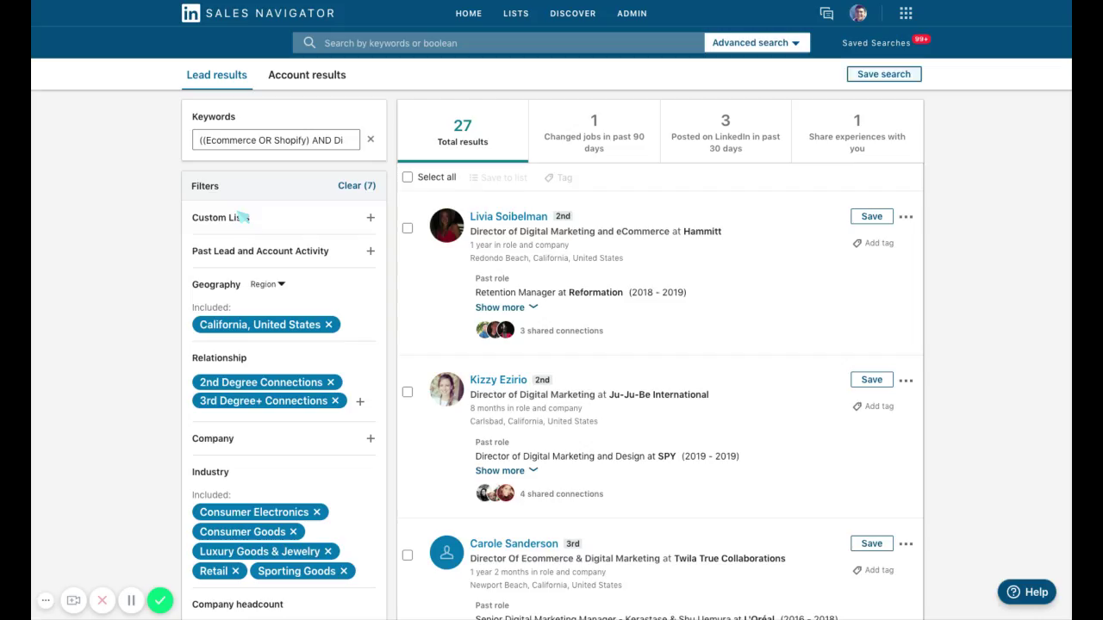
pyautogui.click(239, 214)
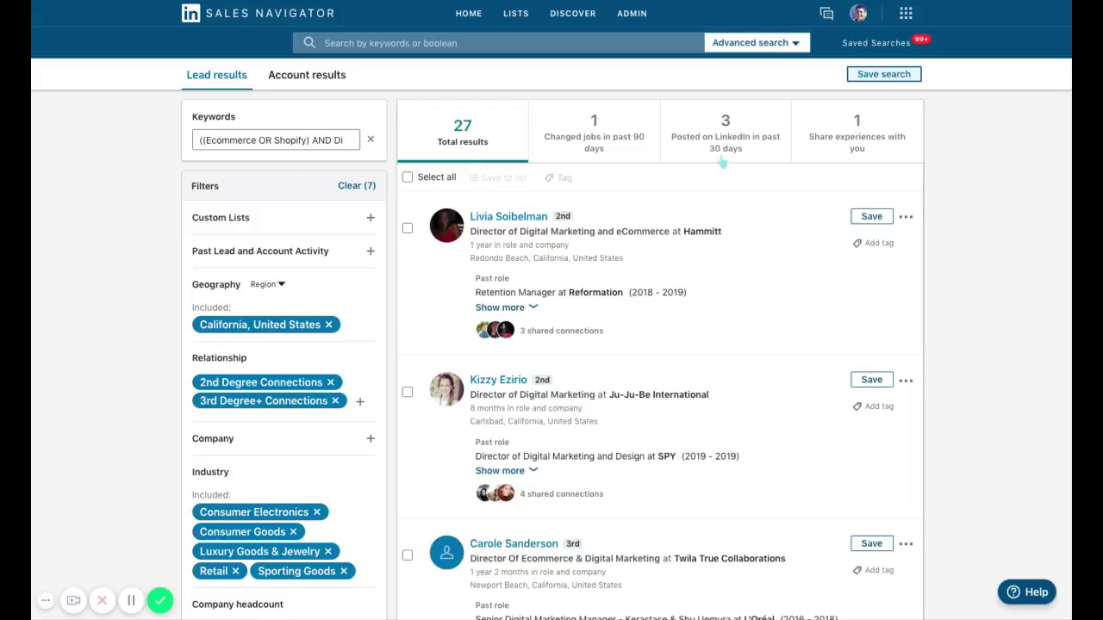